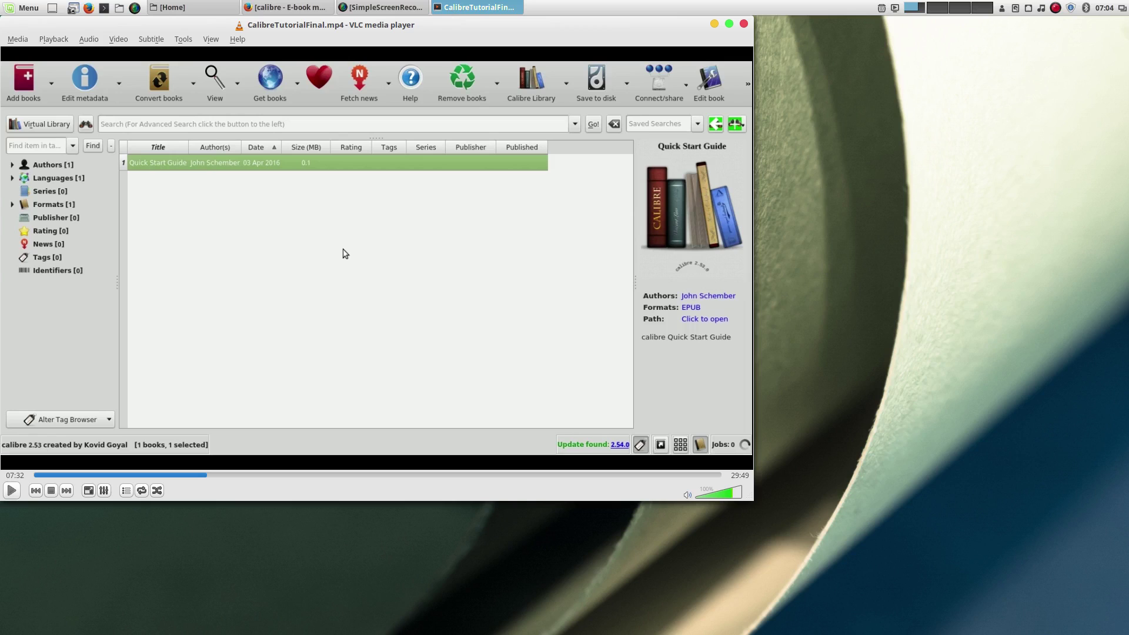
Switch to Firefox and review the calibre 3.0 release changelog on the What's new page.
click(712, 26)
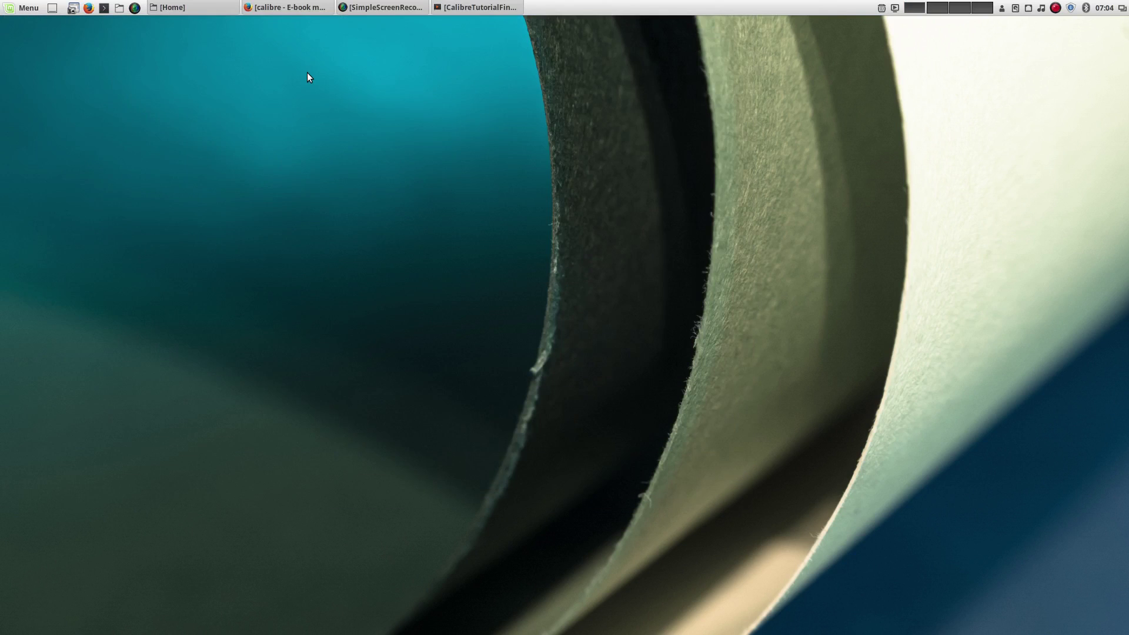
click(285, 8)
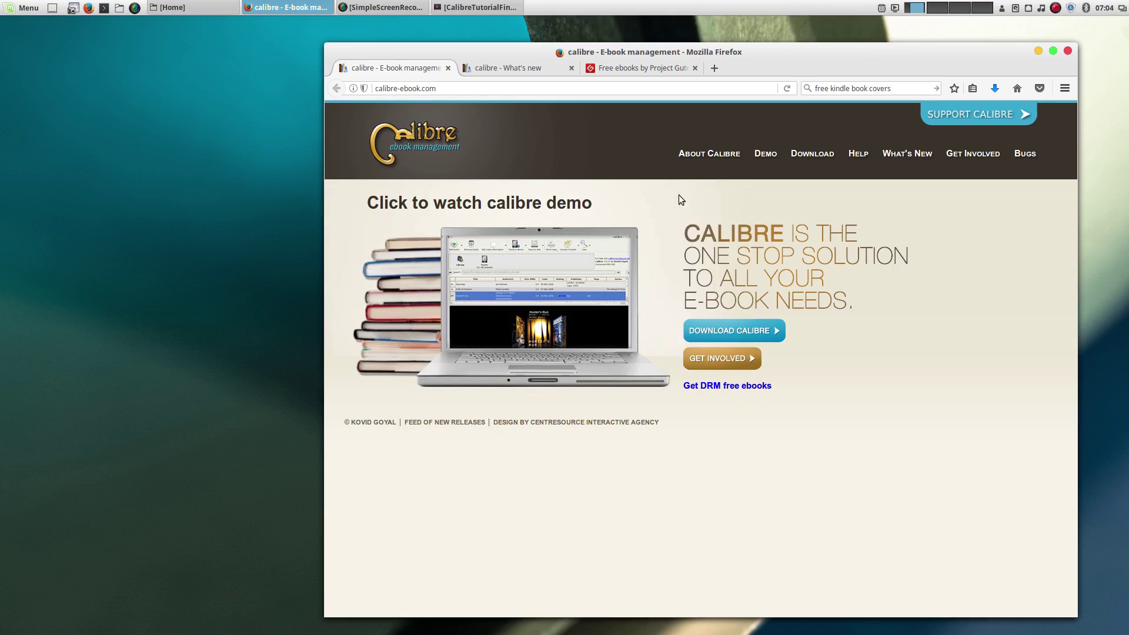
click(527, 66)
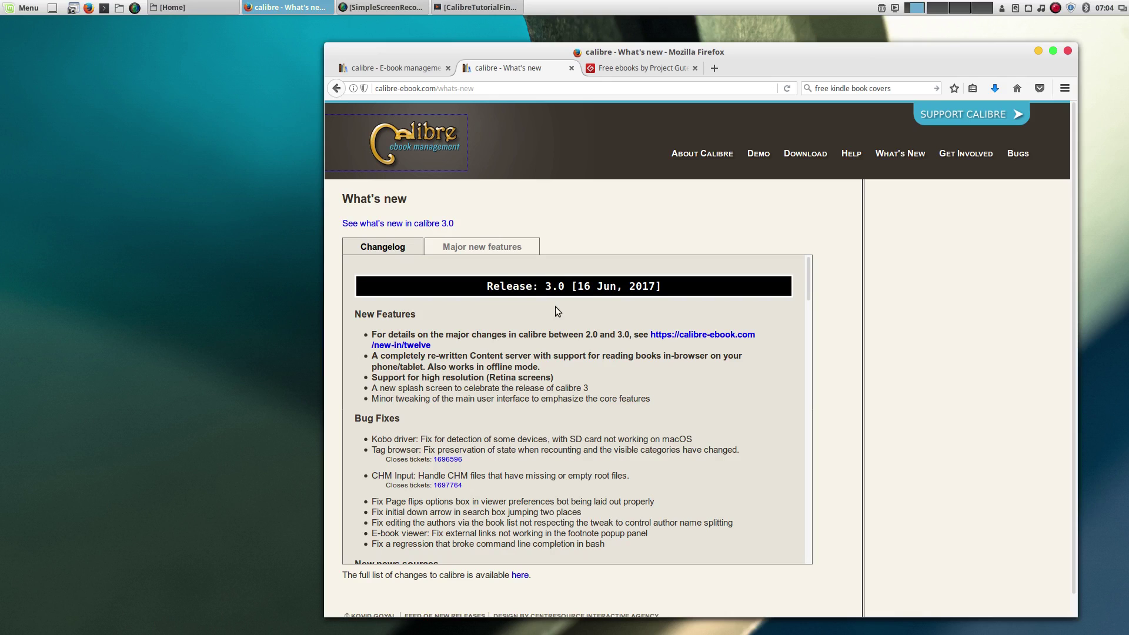
scroll(555, 306, down, 5)
scroll(549, 360, up, 3)
scroll(549, 359, up, 2)
scroll(506, 425, down, 3)
scroll(604, 456, down, 3)
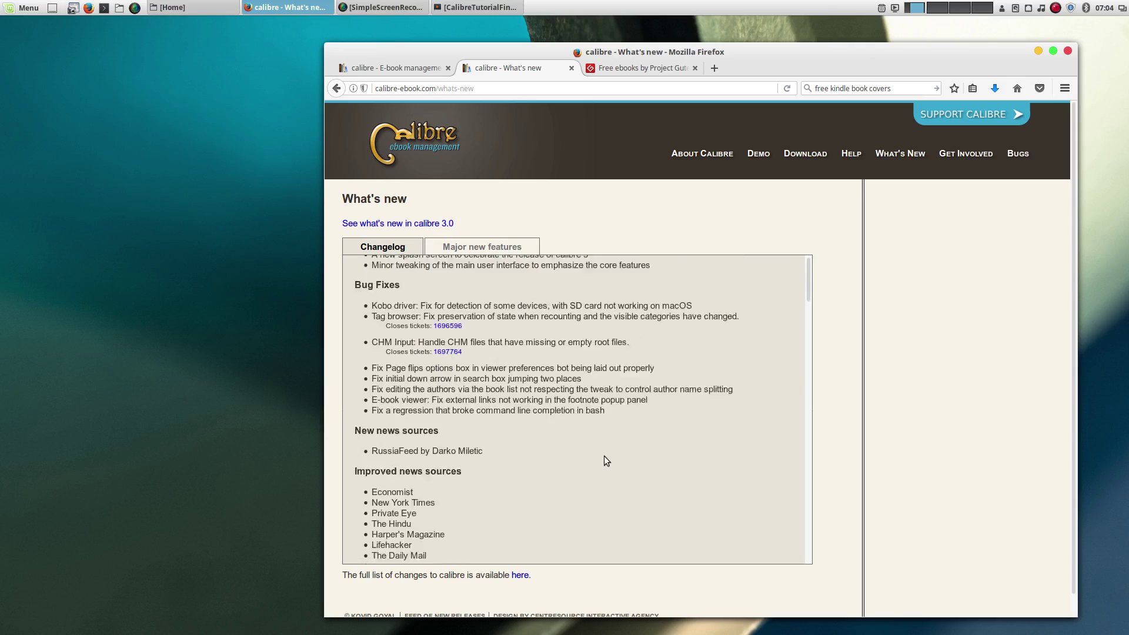
scroll(588, 450, up, 6)
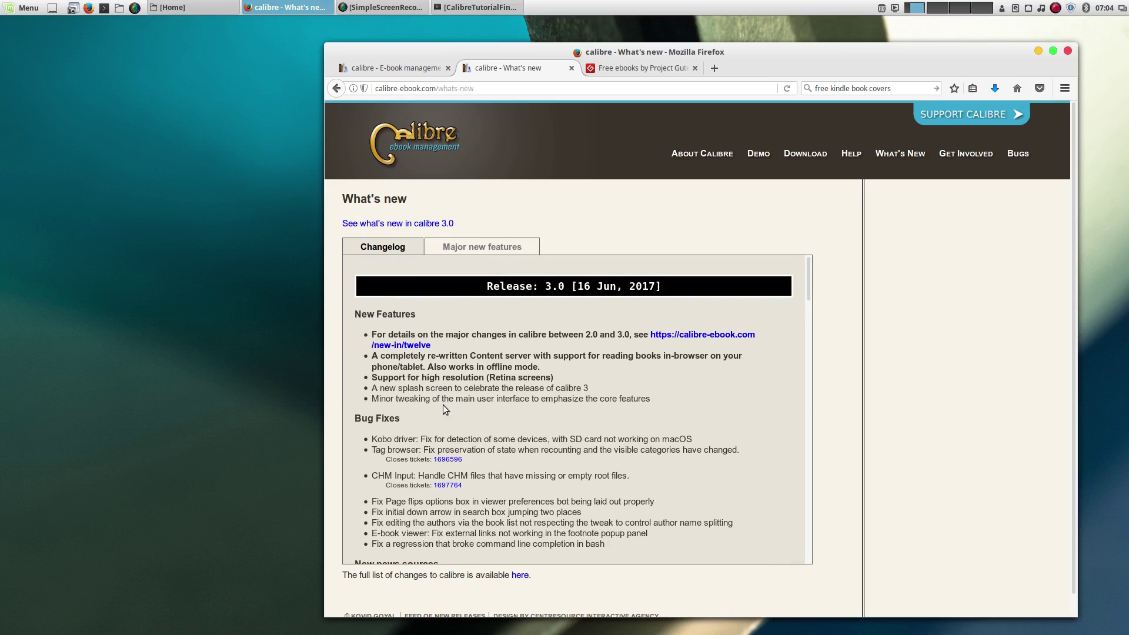
View the major new features list on the What's new page, and return to the calibre home page.
click(473, 247)
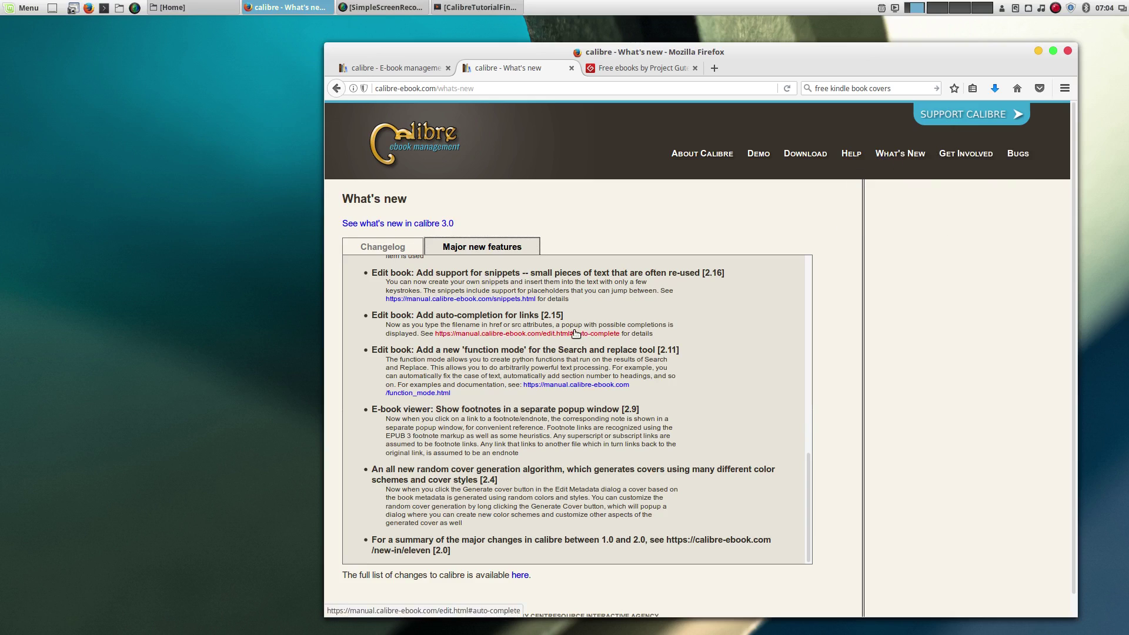
click(402, 250)
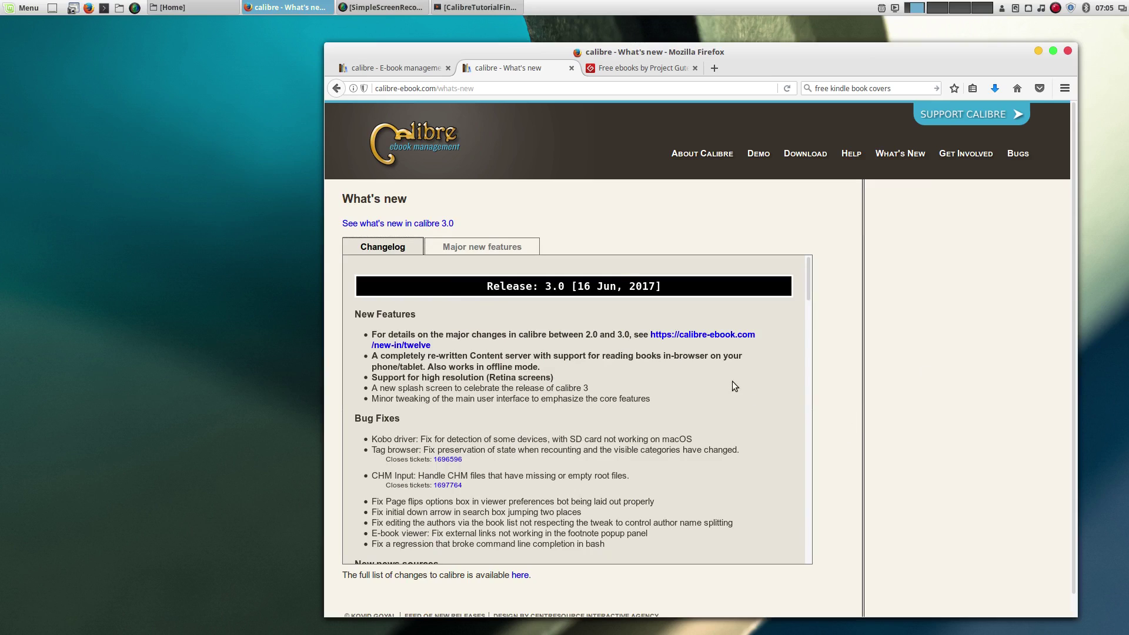
click(429, 68)
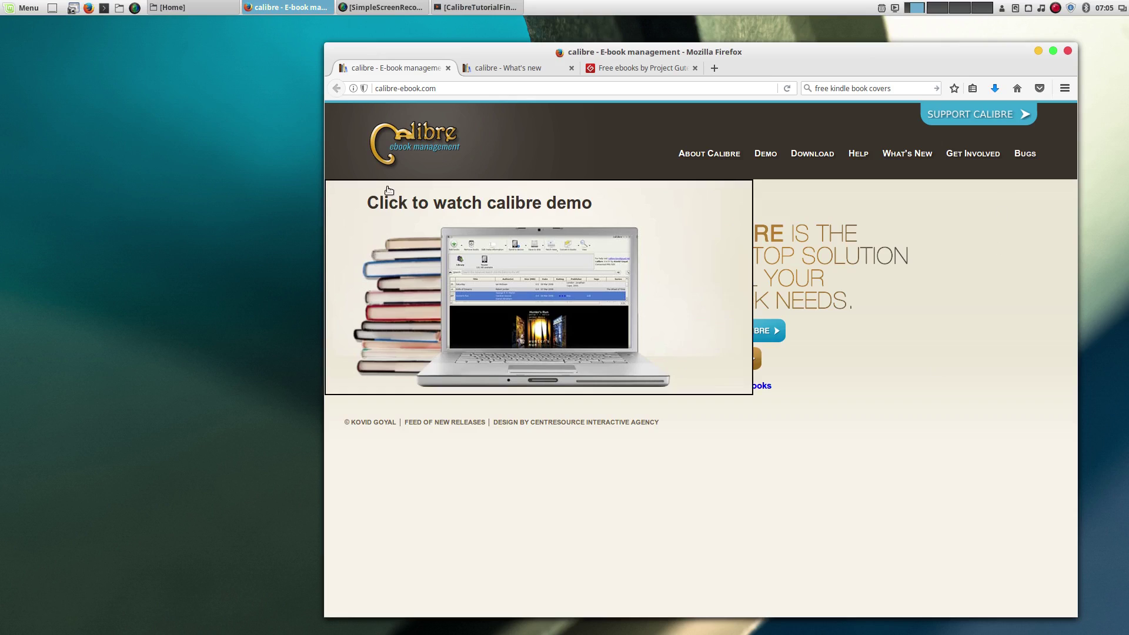
Minimize the browser, launch calibre from the Office applications and maximize its window.
click(1038, 51)
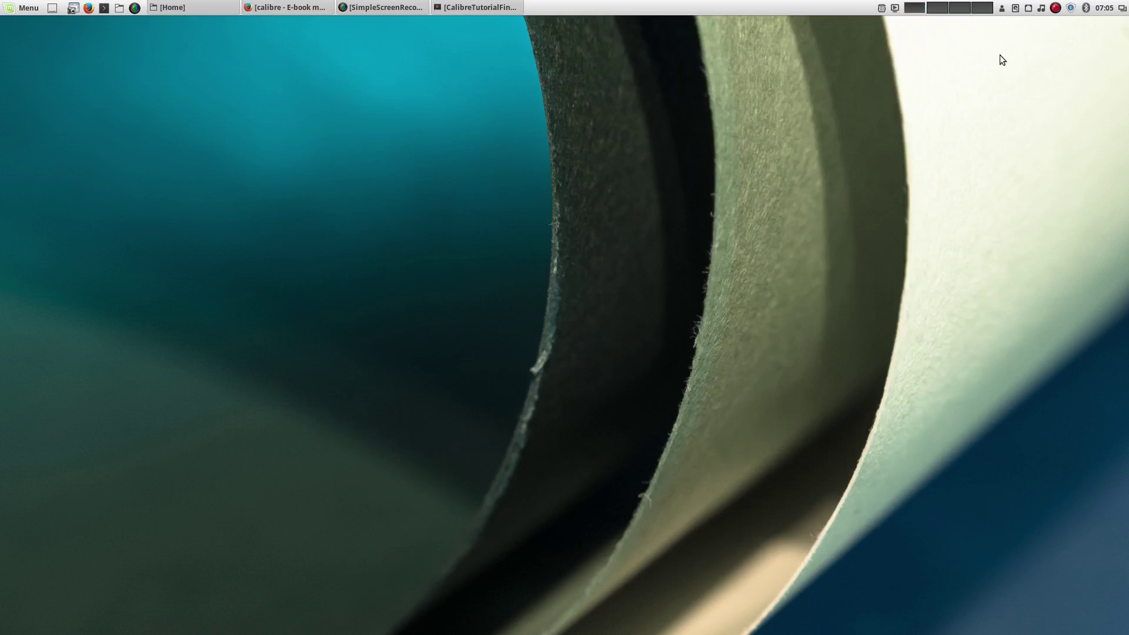
click(24, 8)
mouse_move(94, 136)
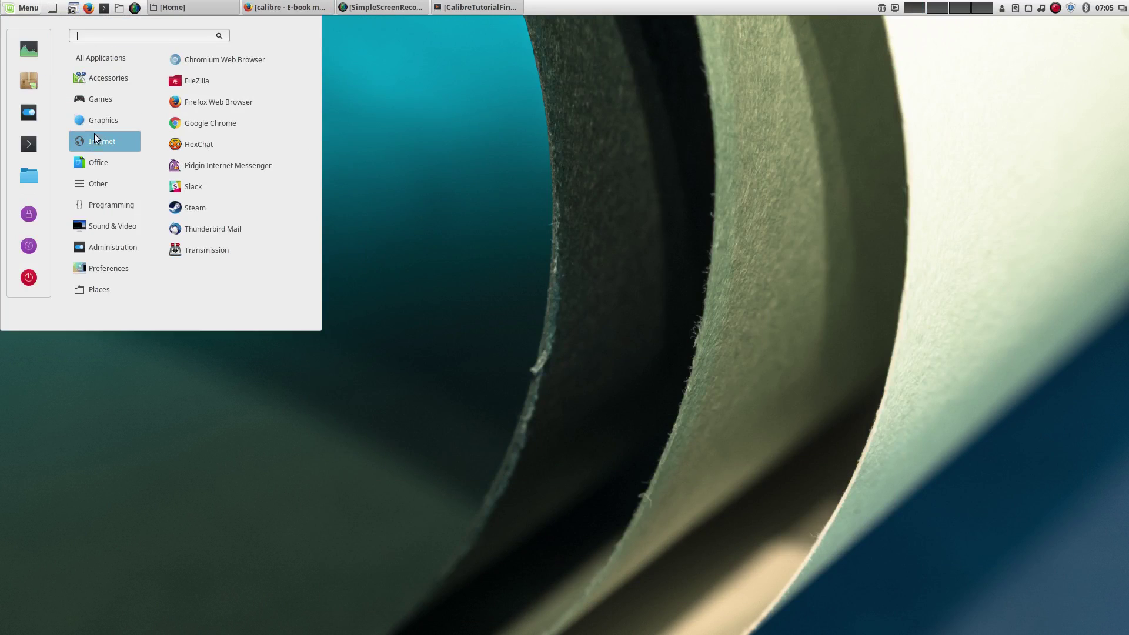
mouse_move(101, 161)
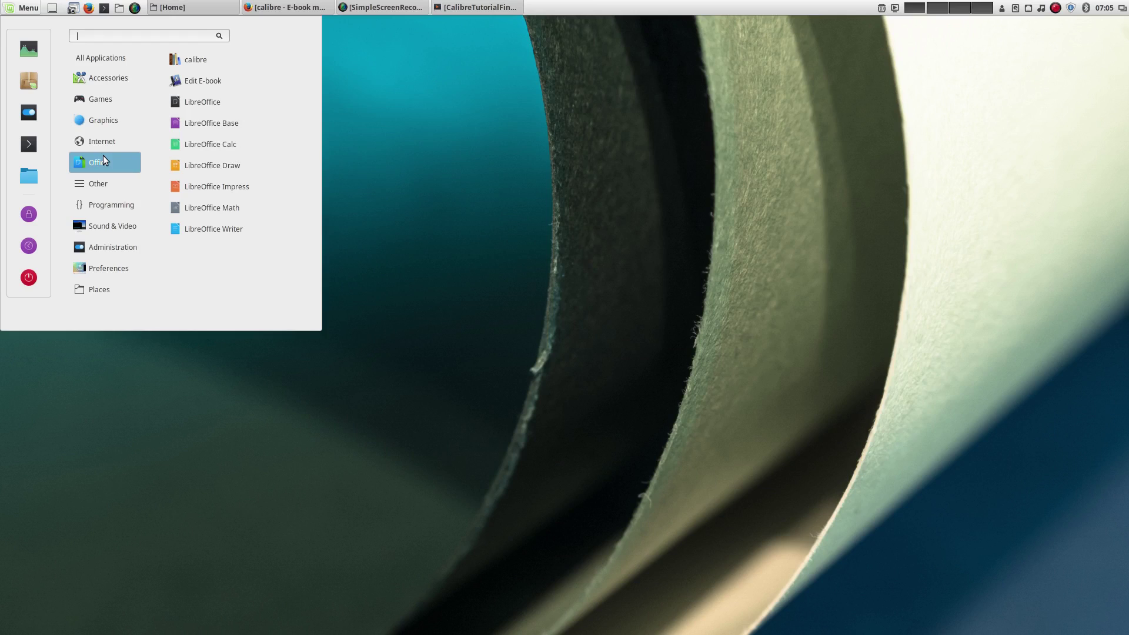
click(209, 59)
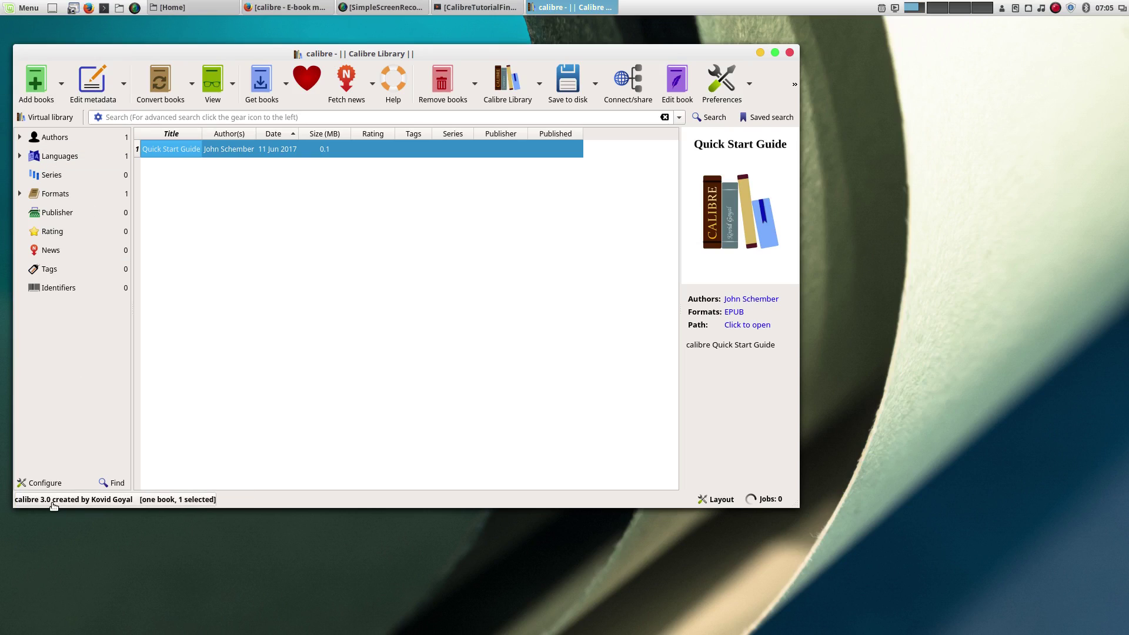
click(775, 53)
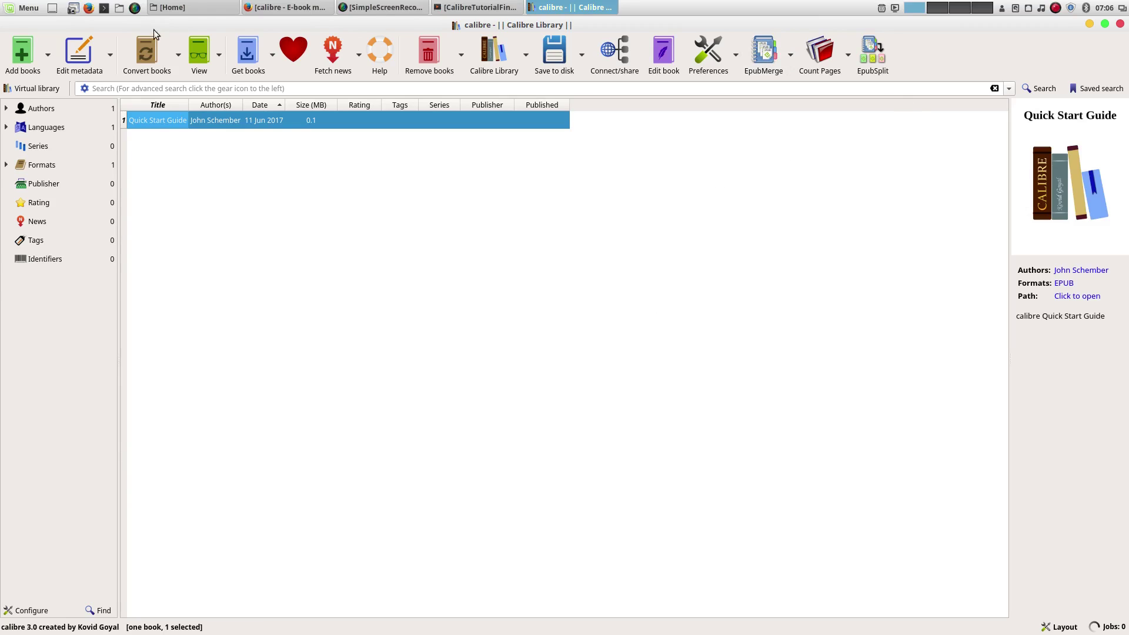
Bring the paused CalibreTutorialFinal.mp4 video over calibre to compare the old interface with the current one, and minimize it again.
click(467, 8)
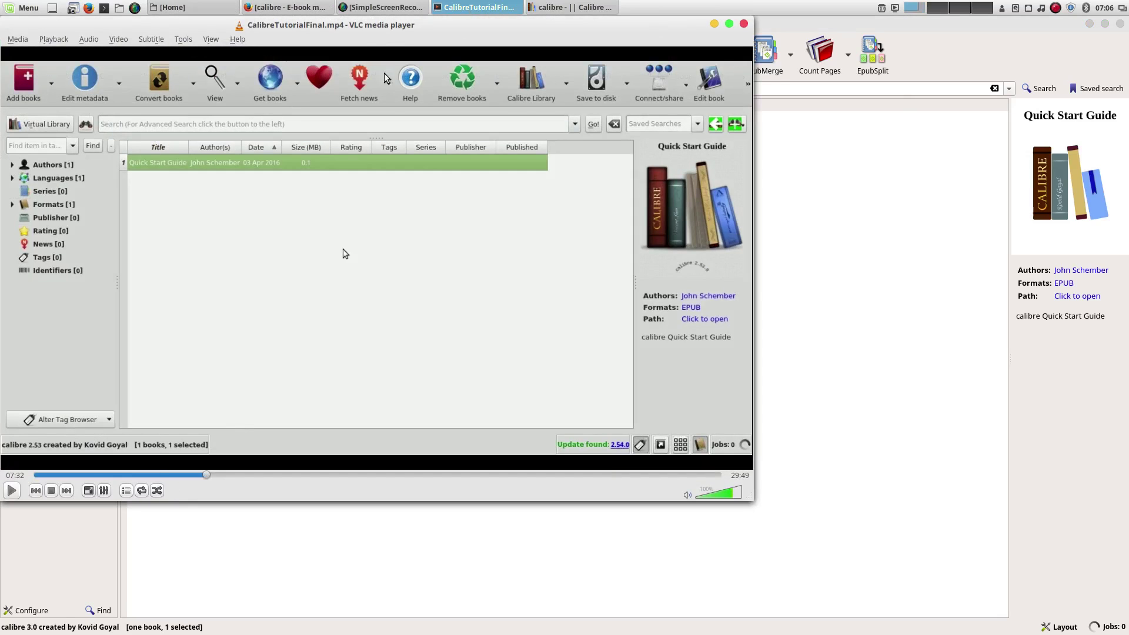
drag(378, 29, 560, 135)
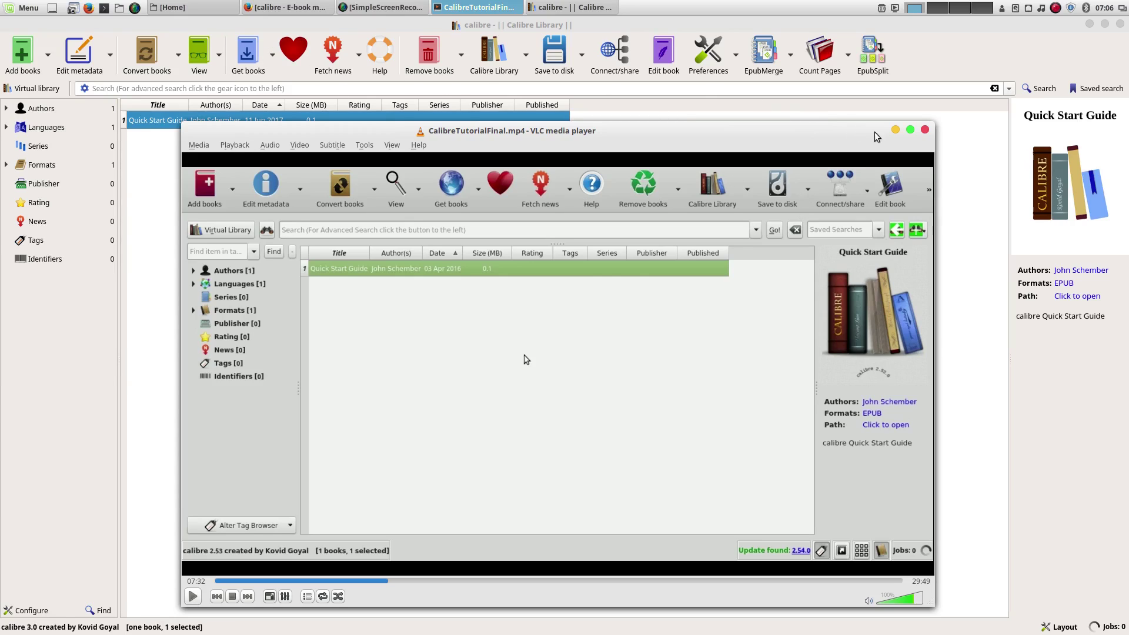
click(894, 130)
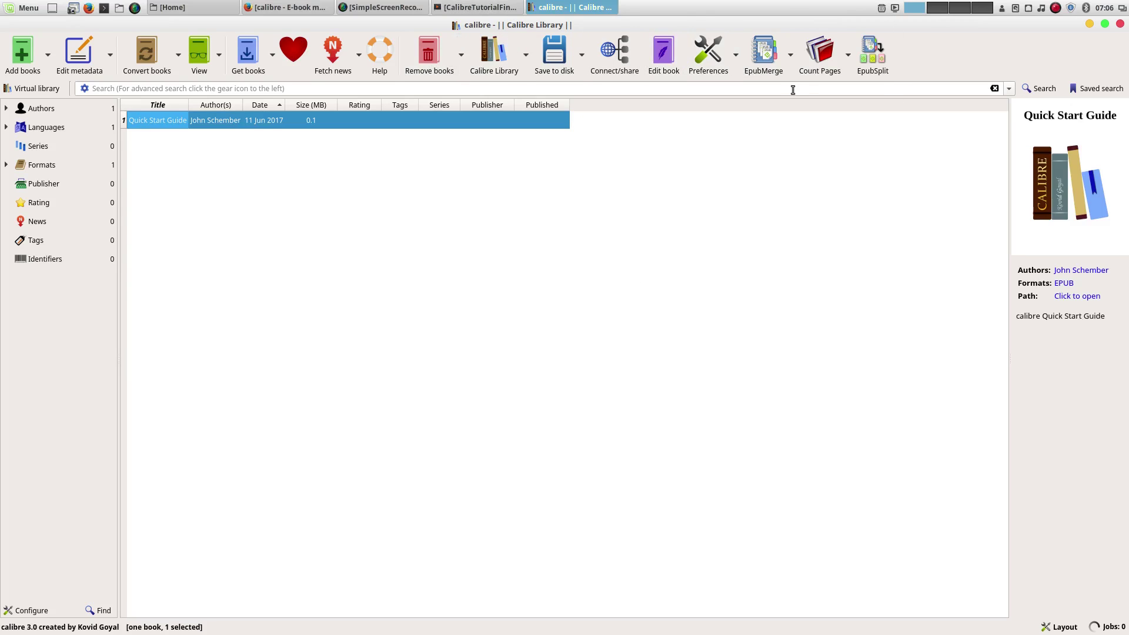
Open the toolbar customization preferences for the main toolbar and look through its available actions.
click(696, 63)
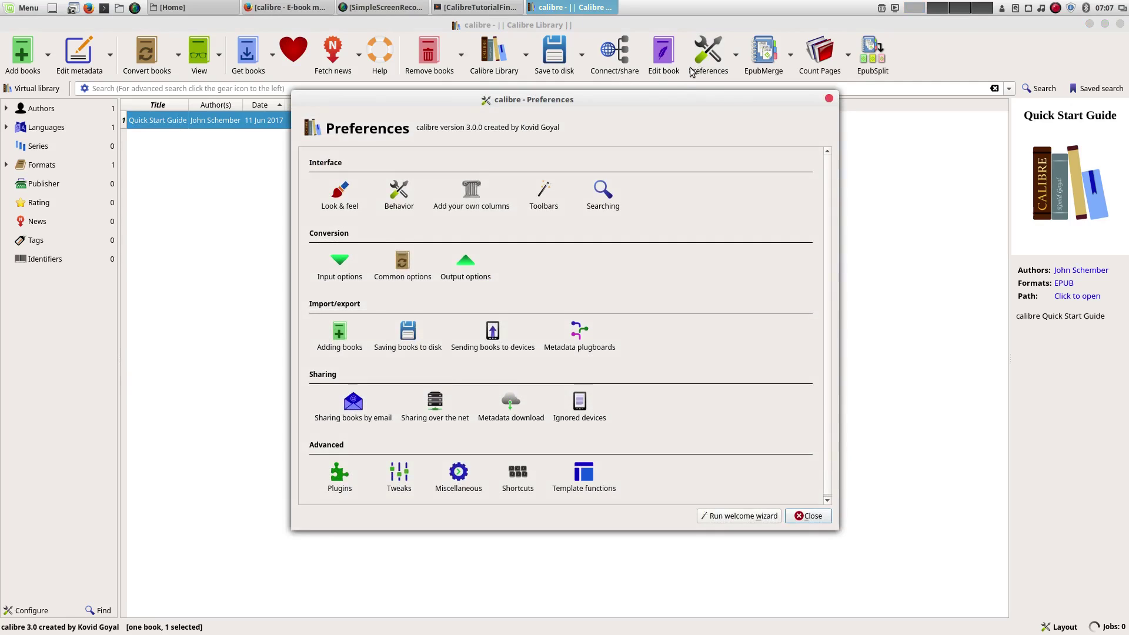
click(539, 200)
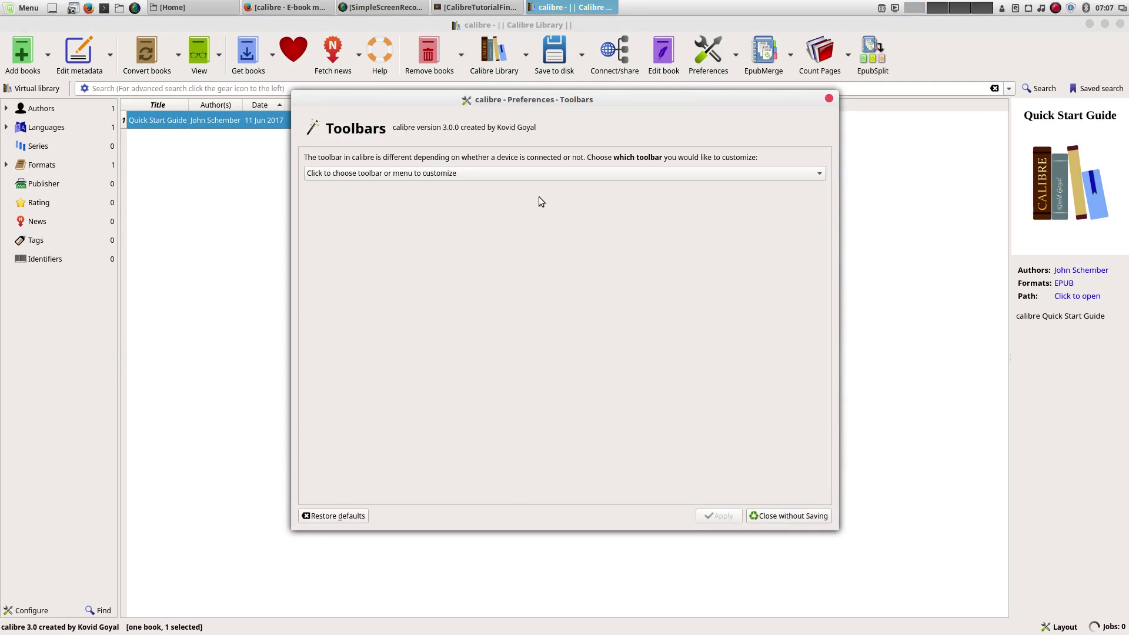
click(419, 173)
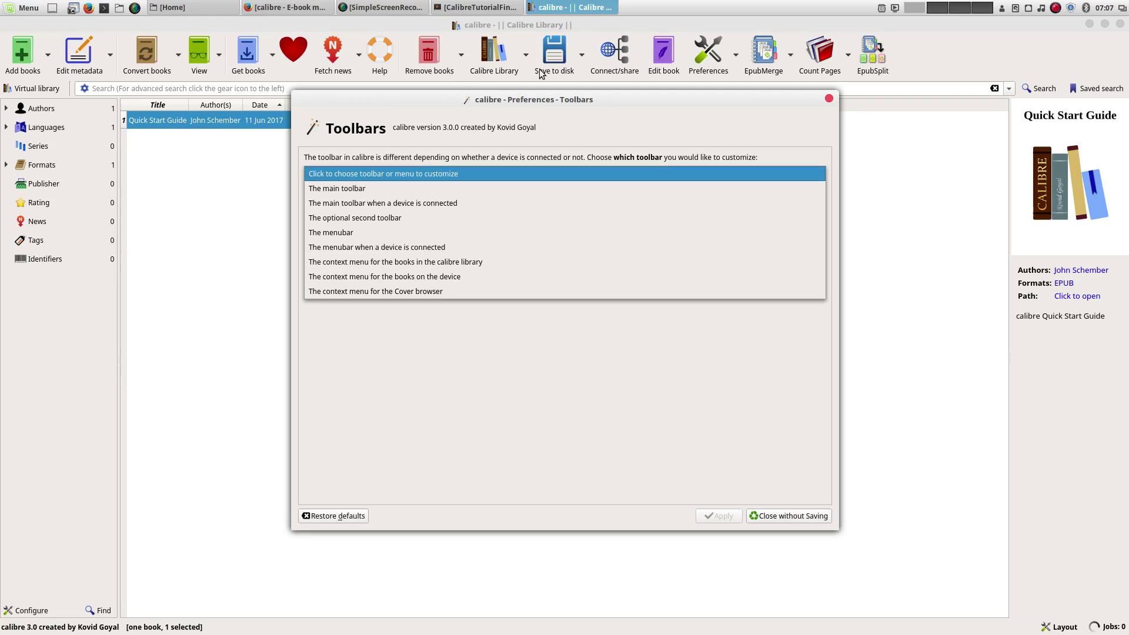
click(339, 188)
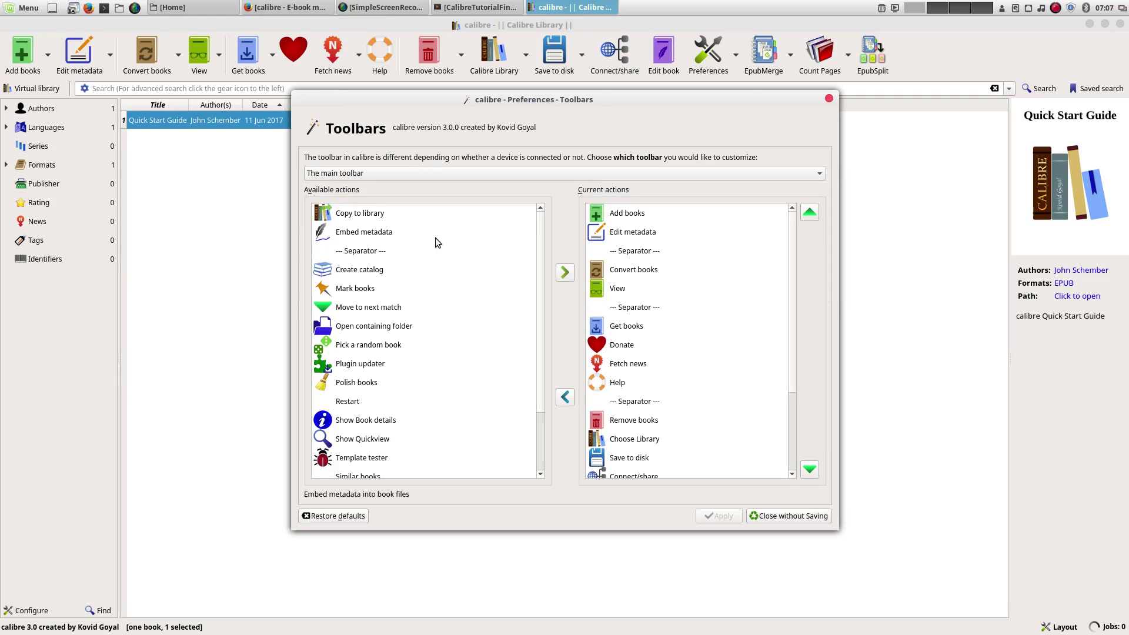
scroll(431, 335, down, 2)
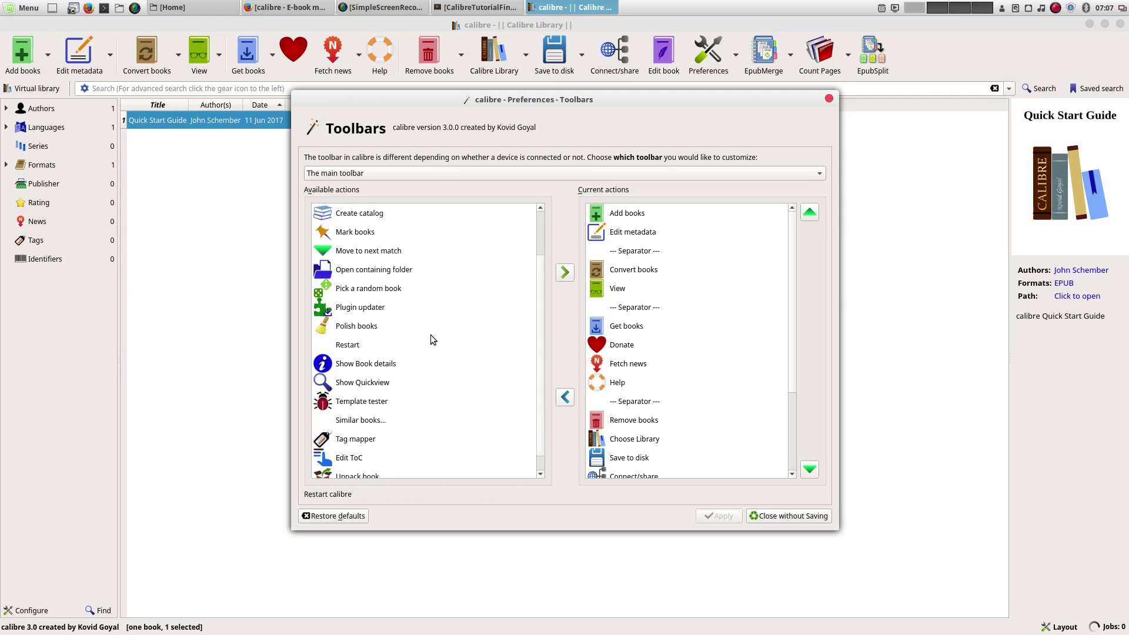
scroll(431, 335, up, 1)
scroll(344, 409, down, 1)
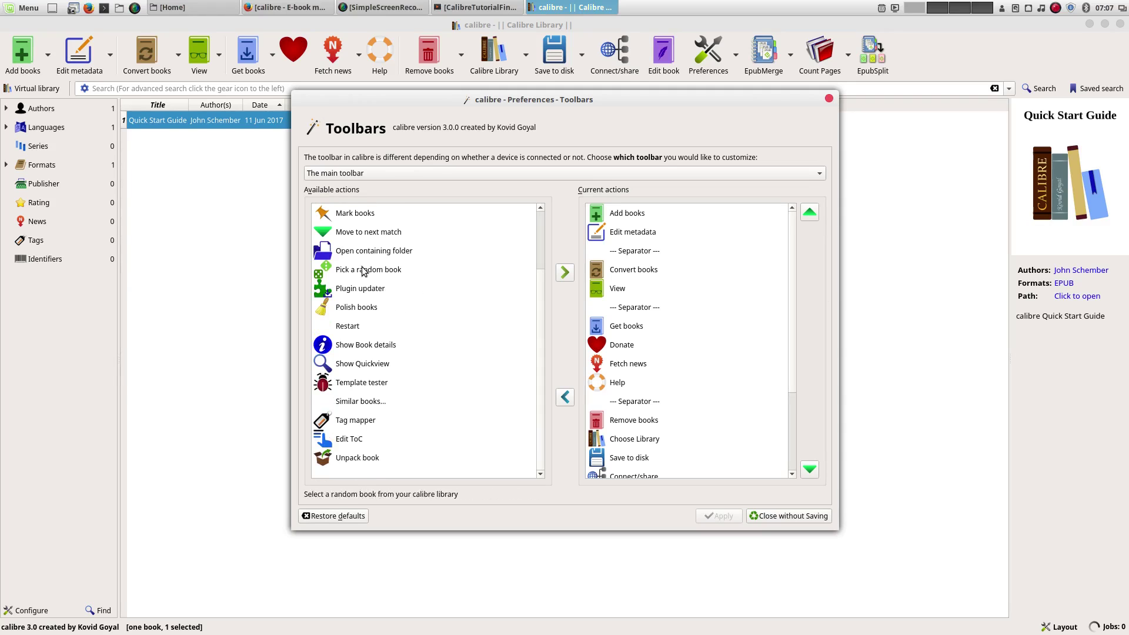
scroll(359, 257, up, 2)
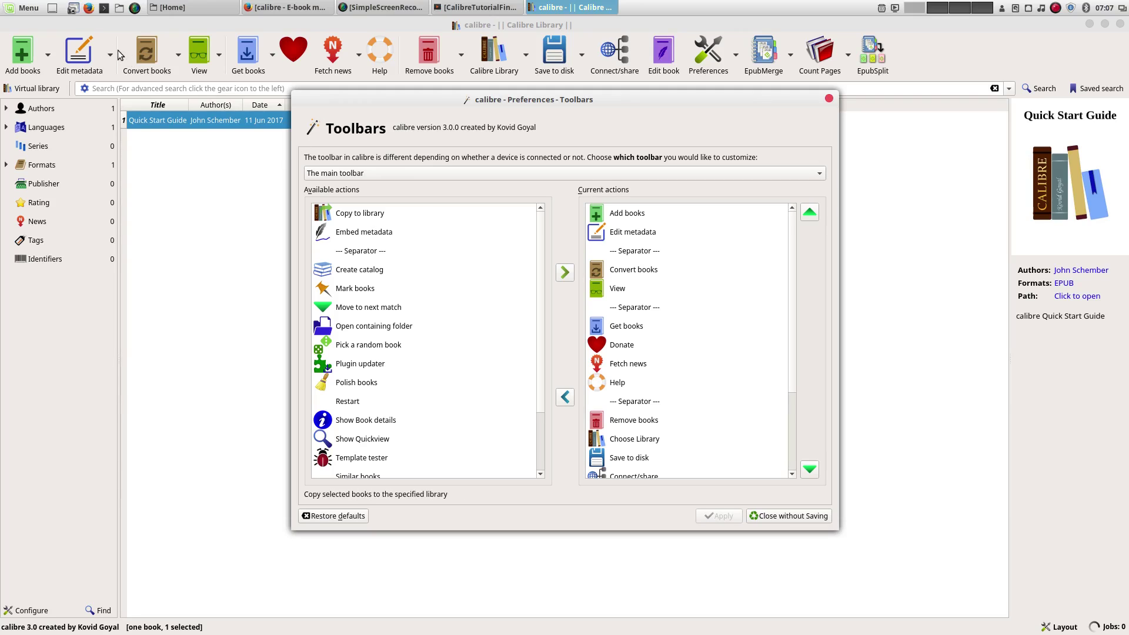
Move the View action ahead of Convert books on the main toolbar and apply the change.
click(613, 285)
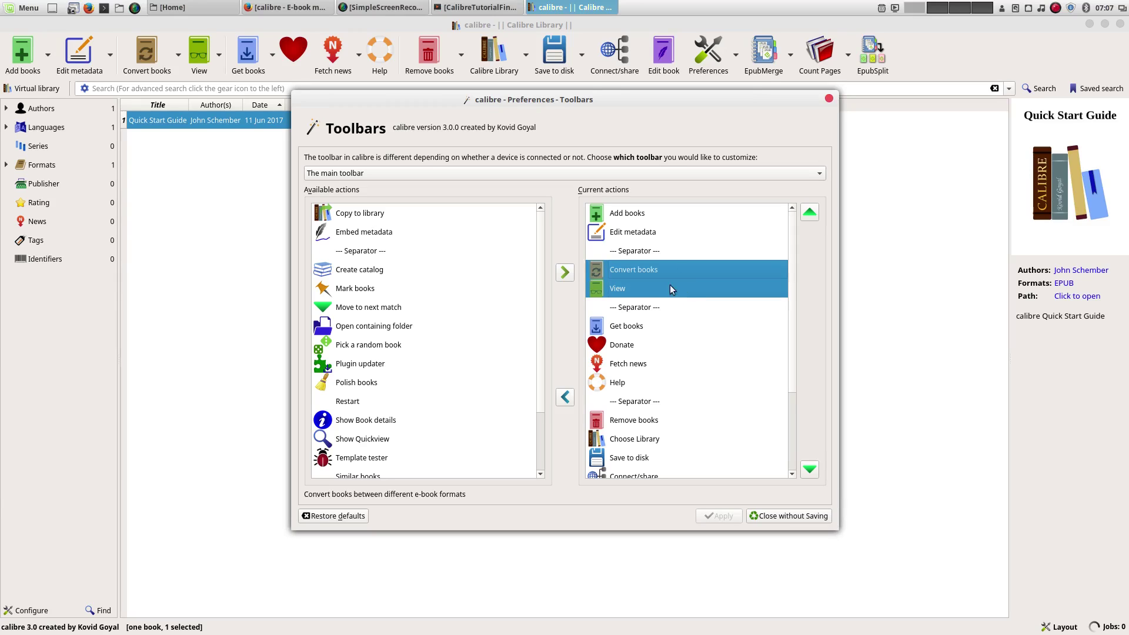
click(809, 211)
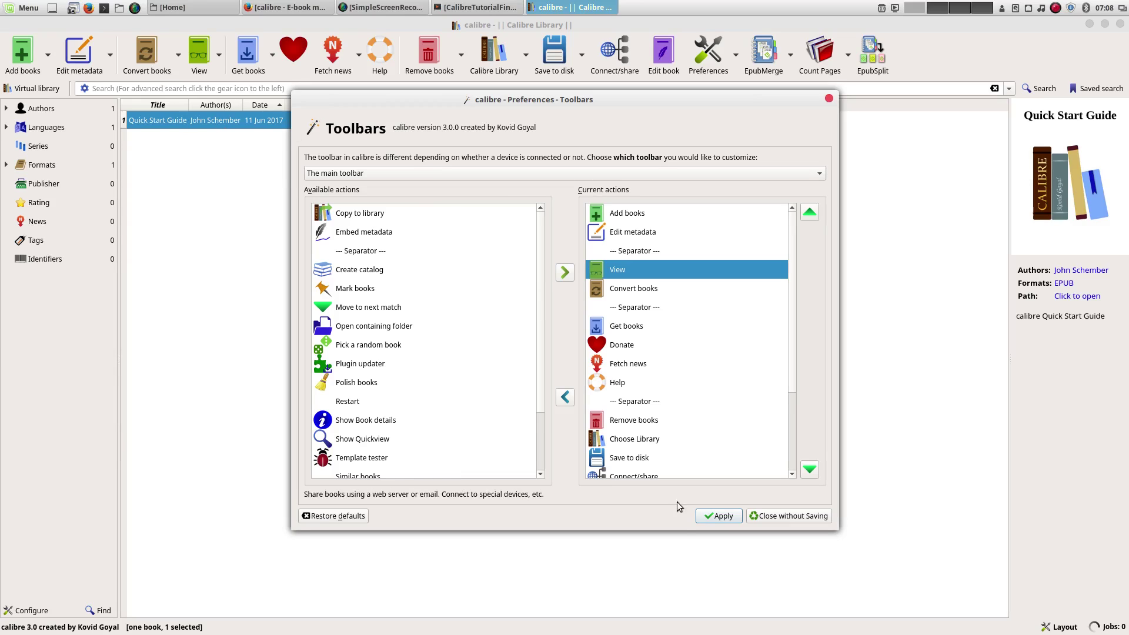
click(719, 516)
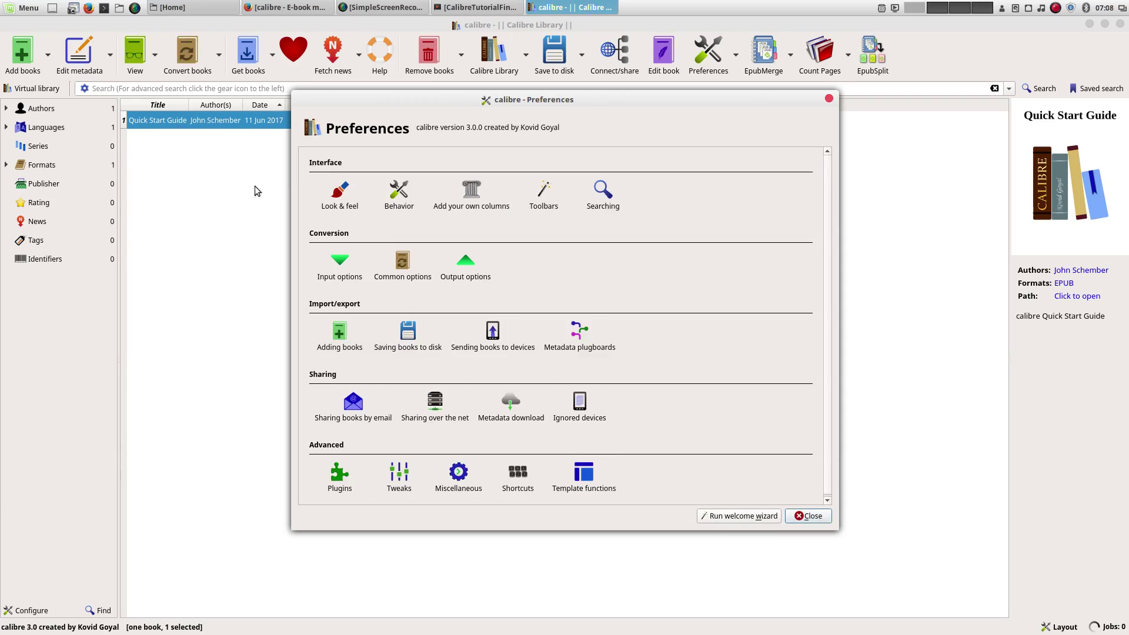
Reopen the main toolbar's customization and remove Fetch news from its current actions.
click(538, 196)
click(525, 172)
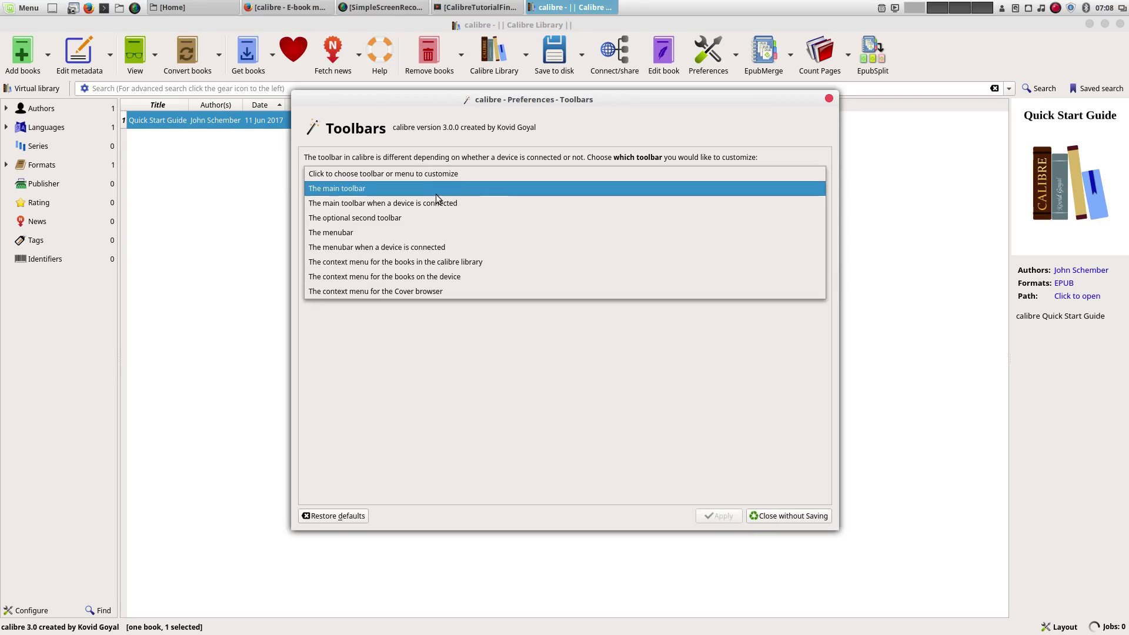
click(436, 189)
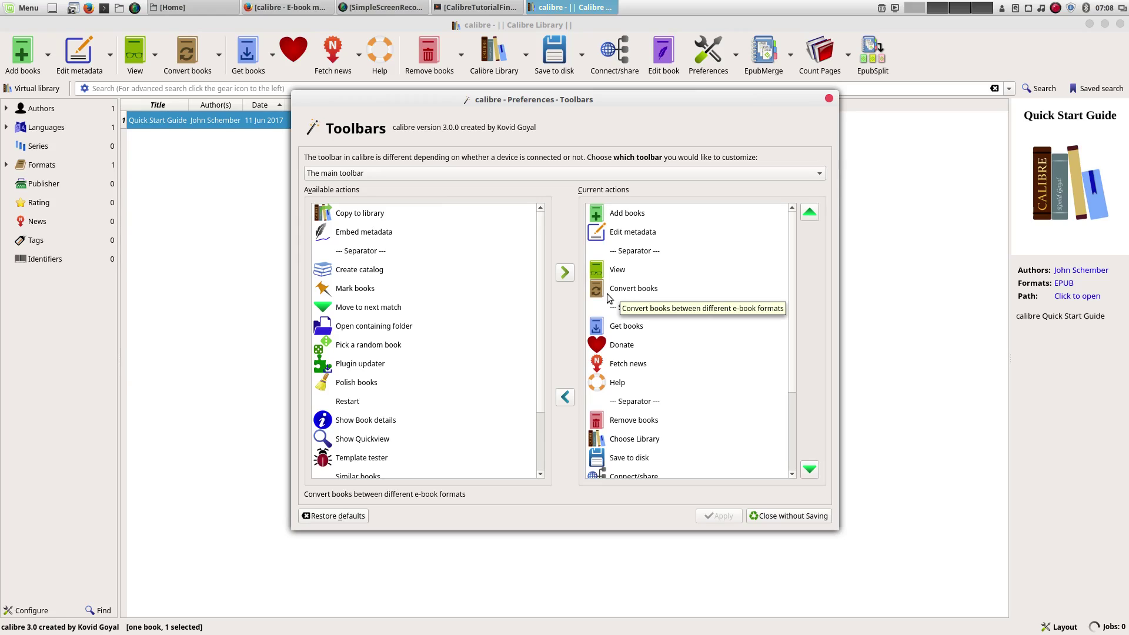
click(645, 370)
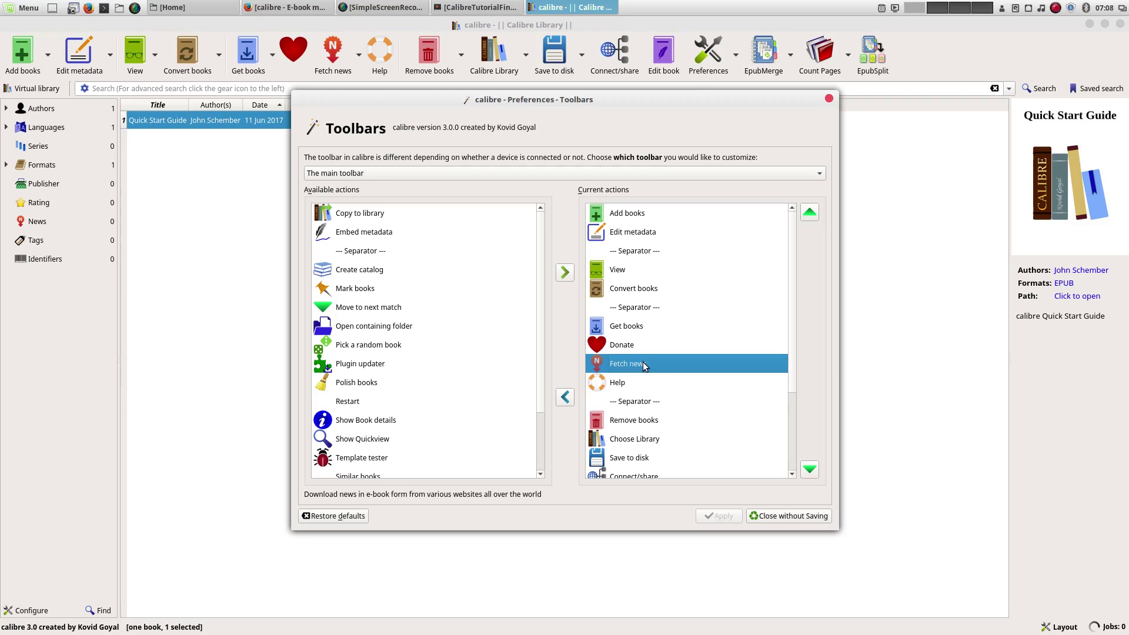
click(559, 397)
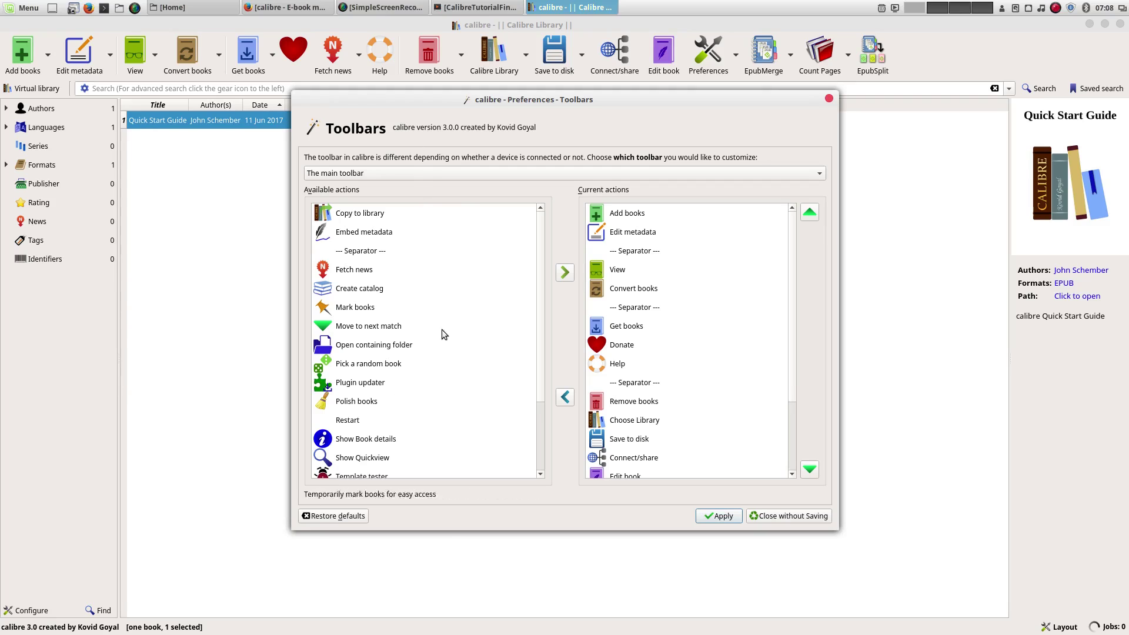
Add Polish books to the main toolbar's current actions and move it up to directly after Preferences.
scroll(409, 341, down, 2)
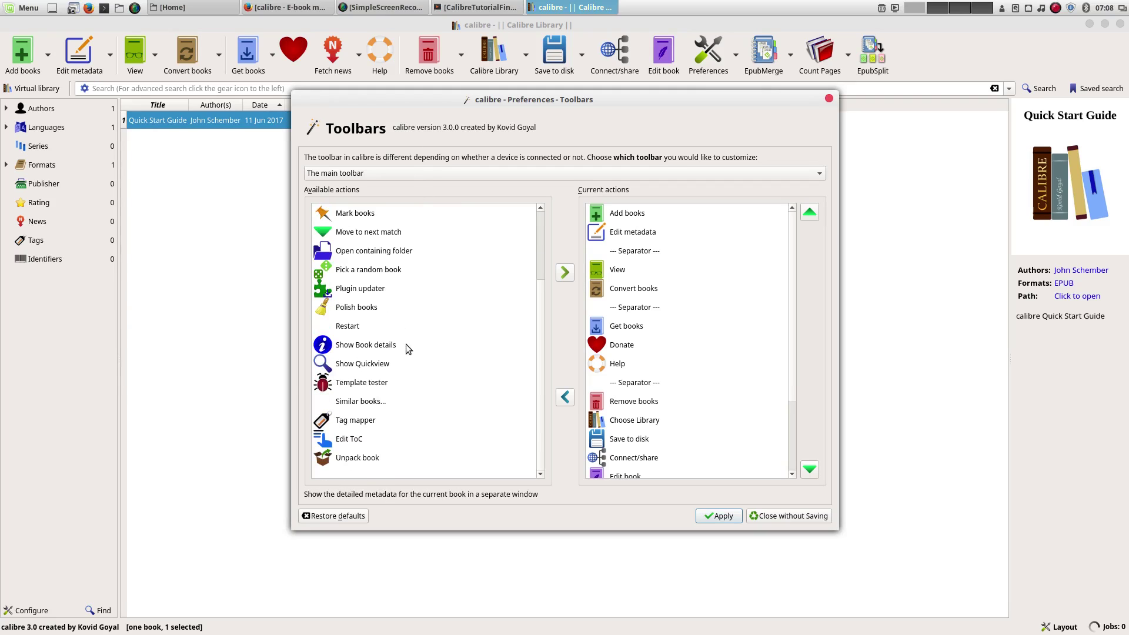
click(360, 313)
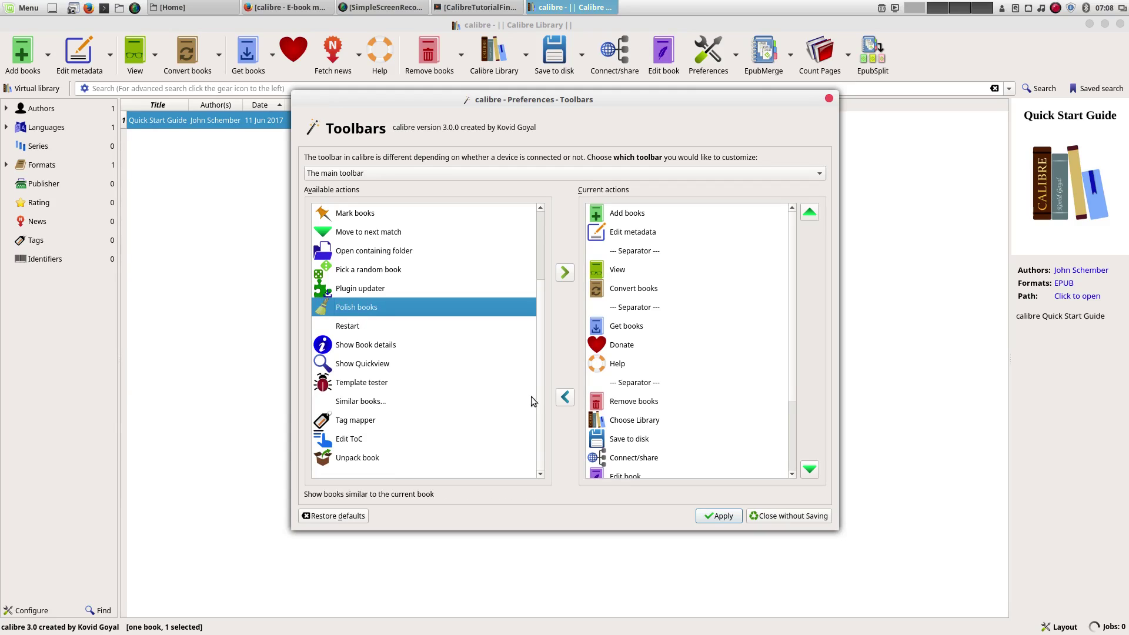
click(563, 273)
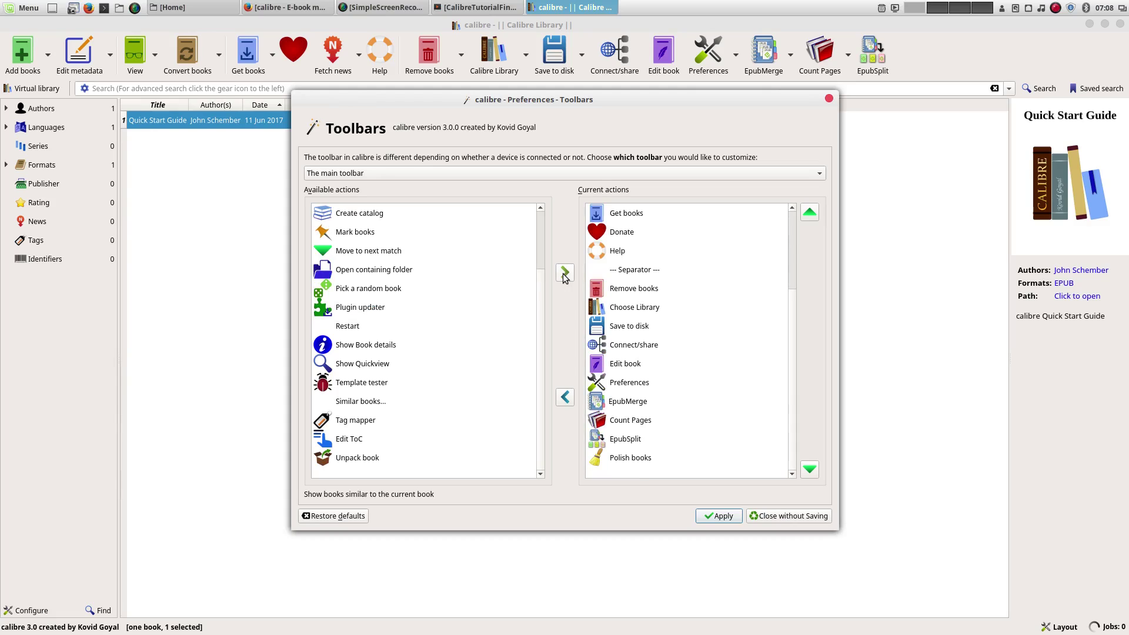
click(617, 461)
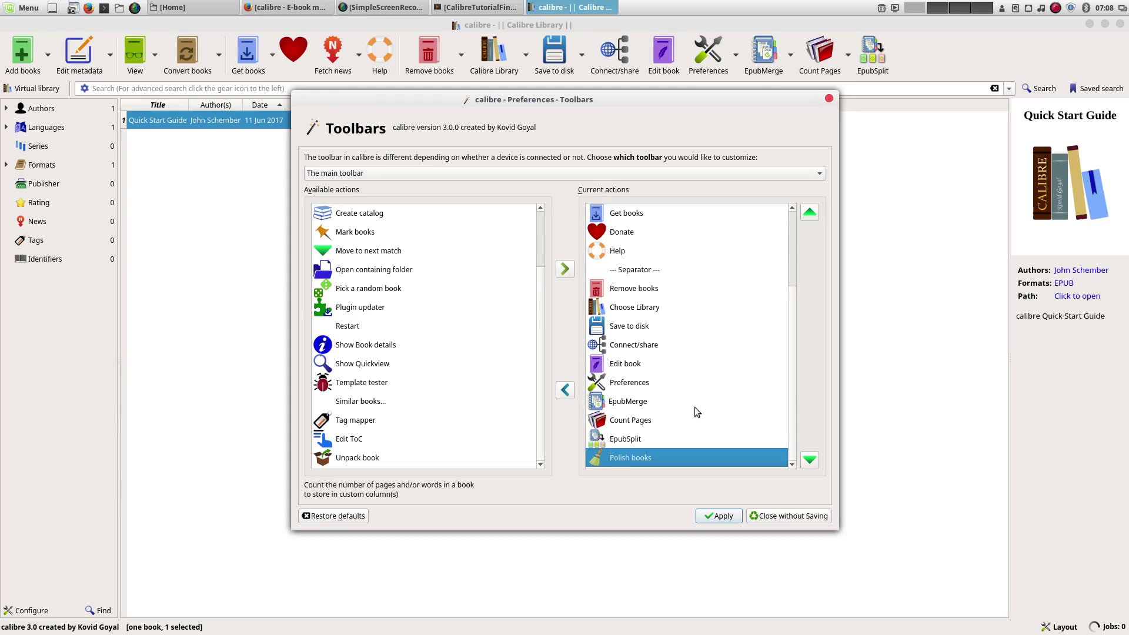
click(810, 215)
click(811, 215)
click(810, 216)
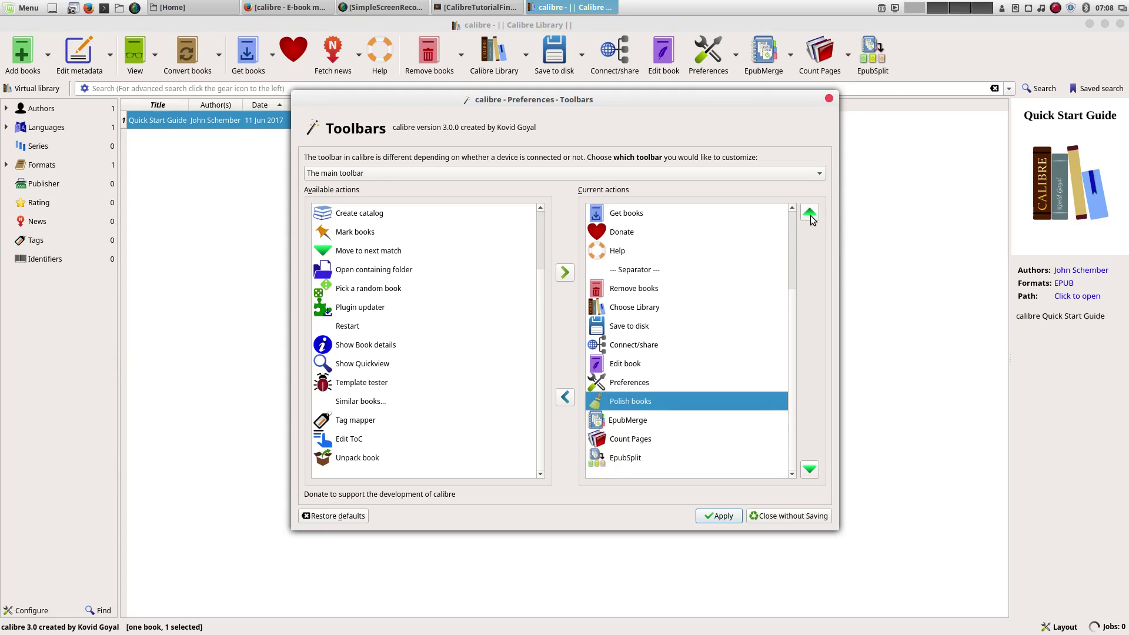
Move Polish books up to directly before Remove books in the main toolbar's current actions and apply the change.
click(810, 215)
click(810, 216)
click(811, 215)
click(811, 215)
click(810, 215)
click(810, 215)
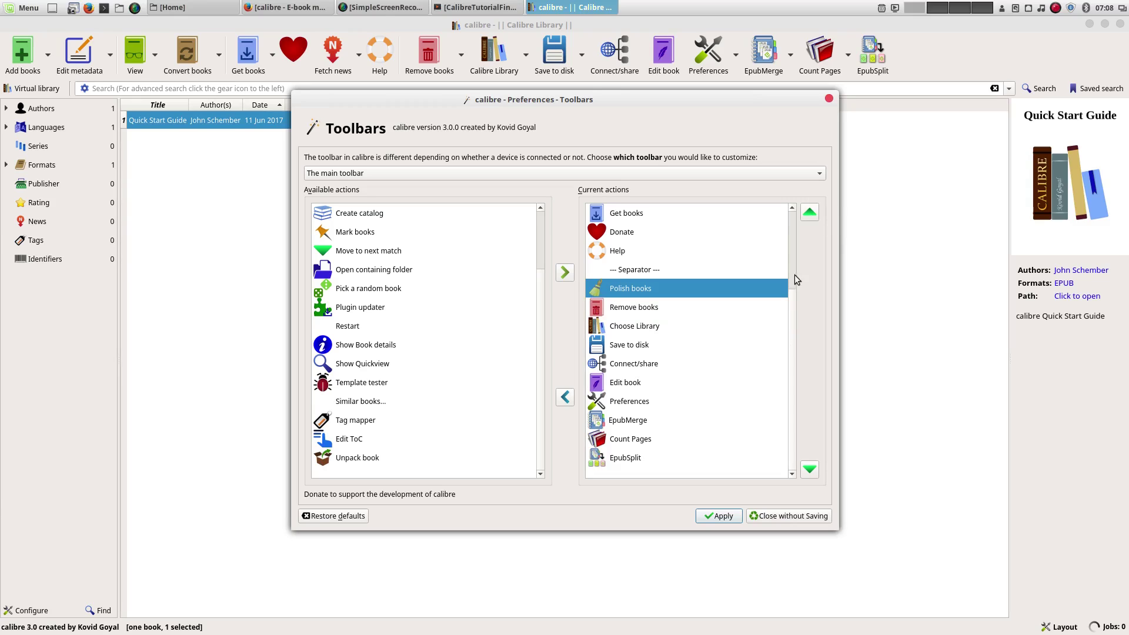
click(715, 516)
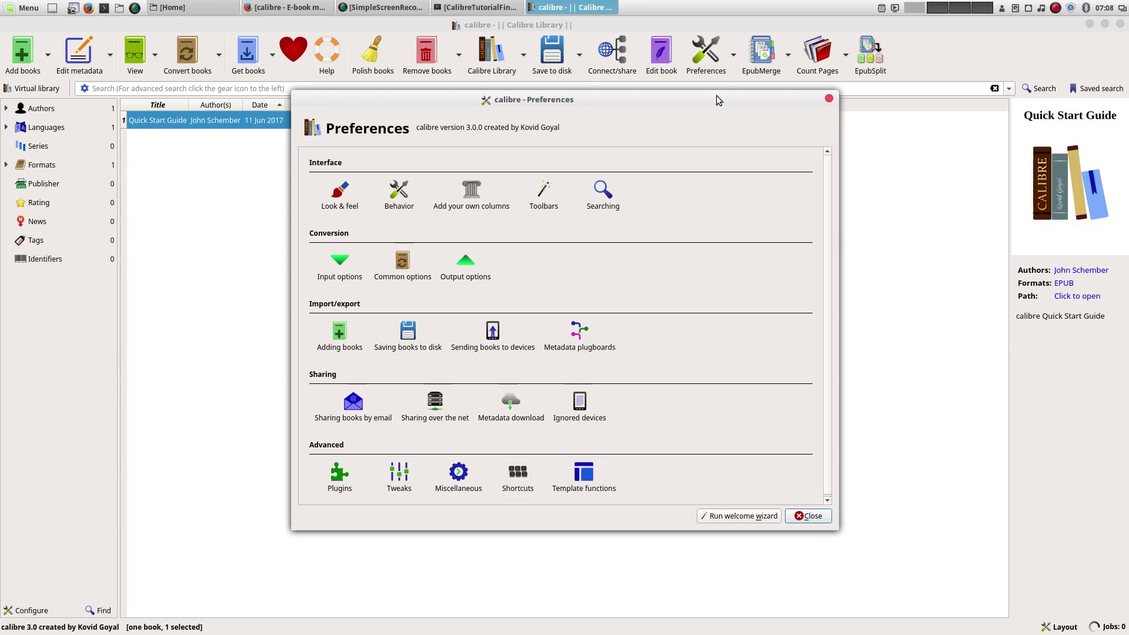
Restore the main toolbar's default actions in the toolbar preferences, apply them and close the preferences.
click(545, 200)
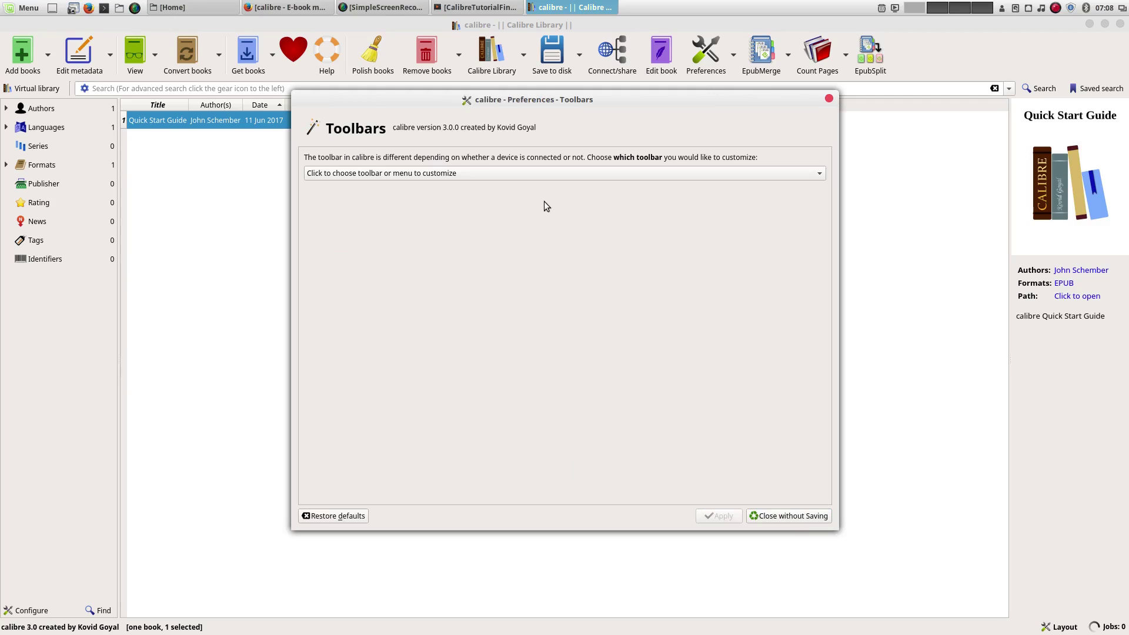
click(429, 173)
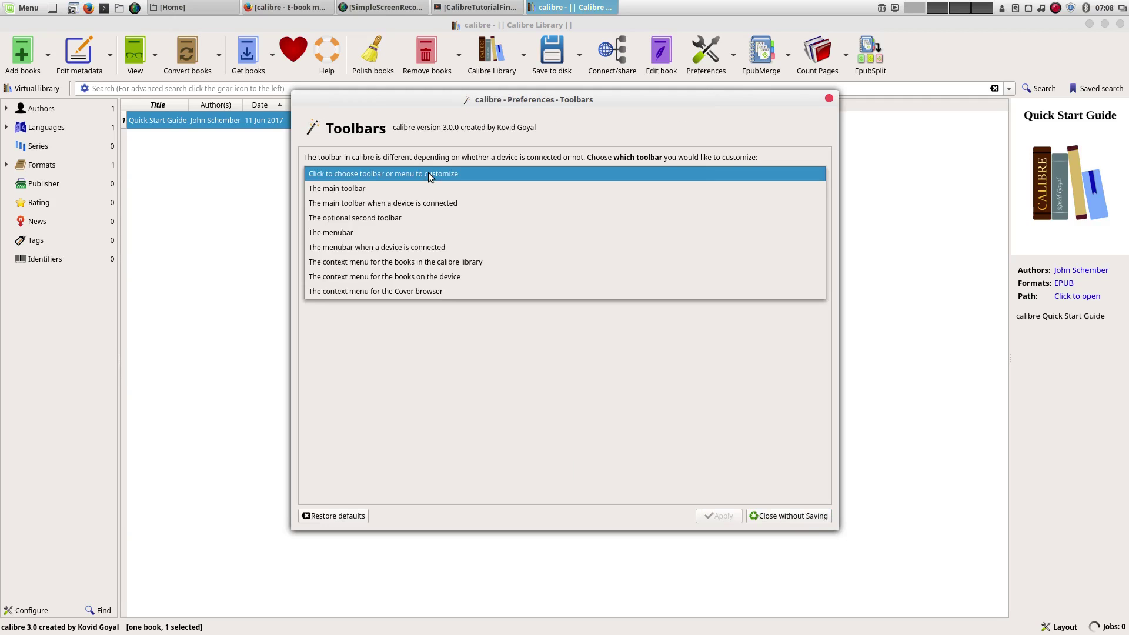
click(410, 183)
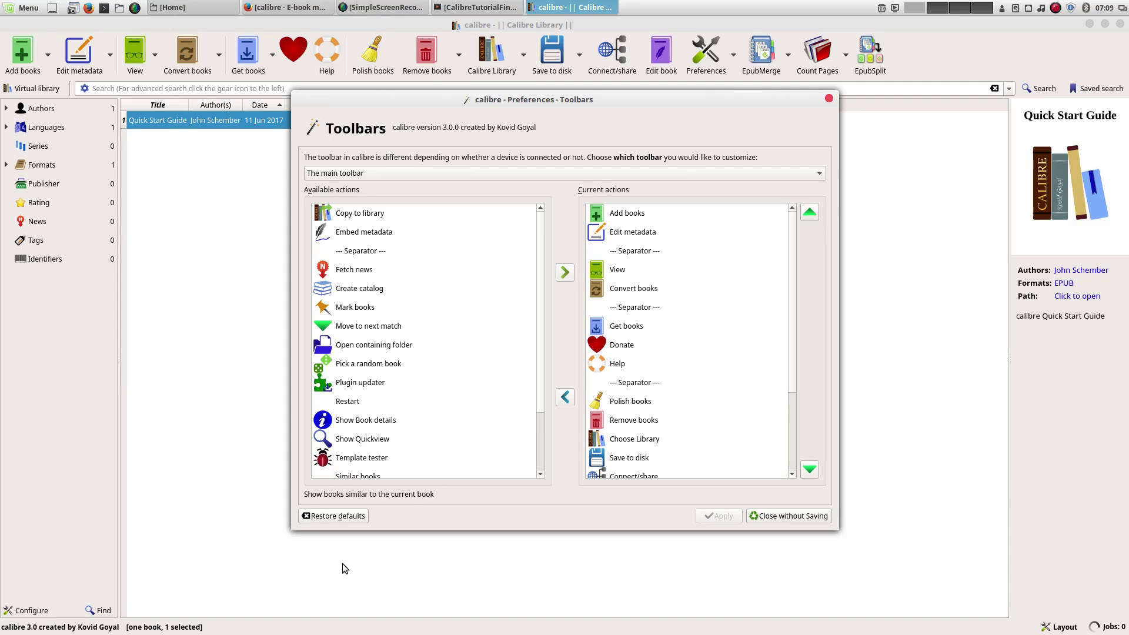
click(322, 517)
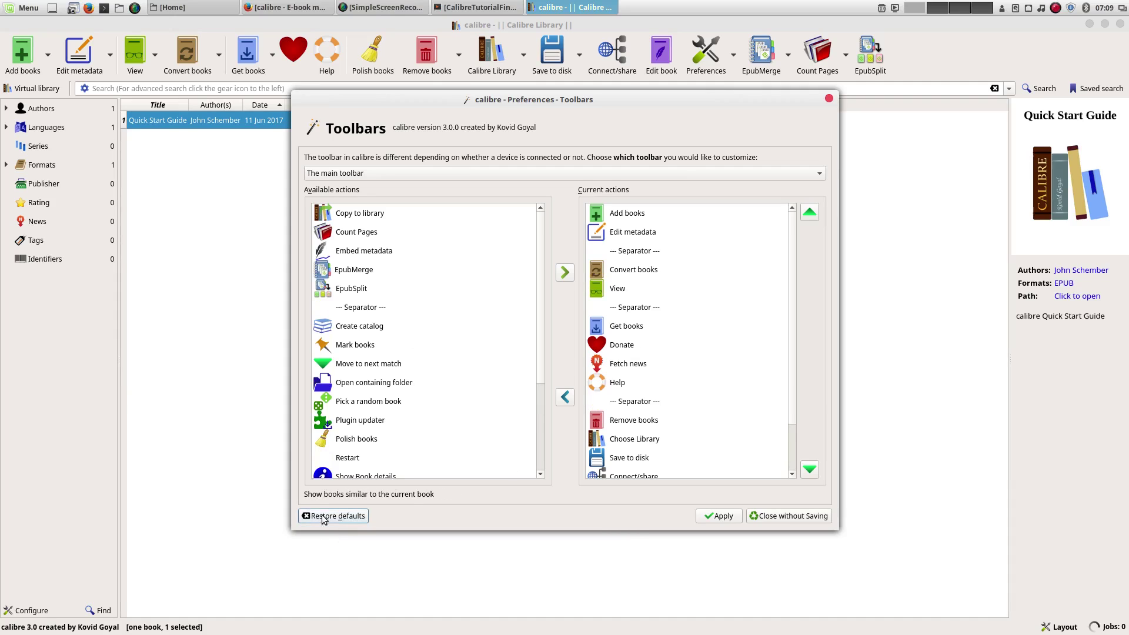
click(734, 517)
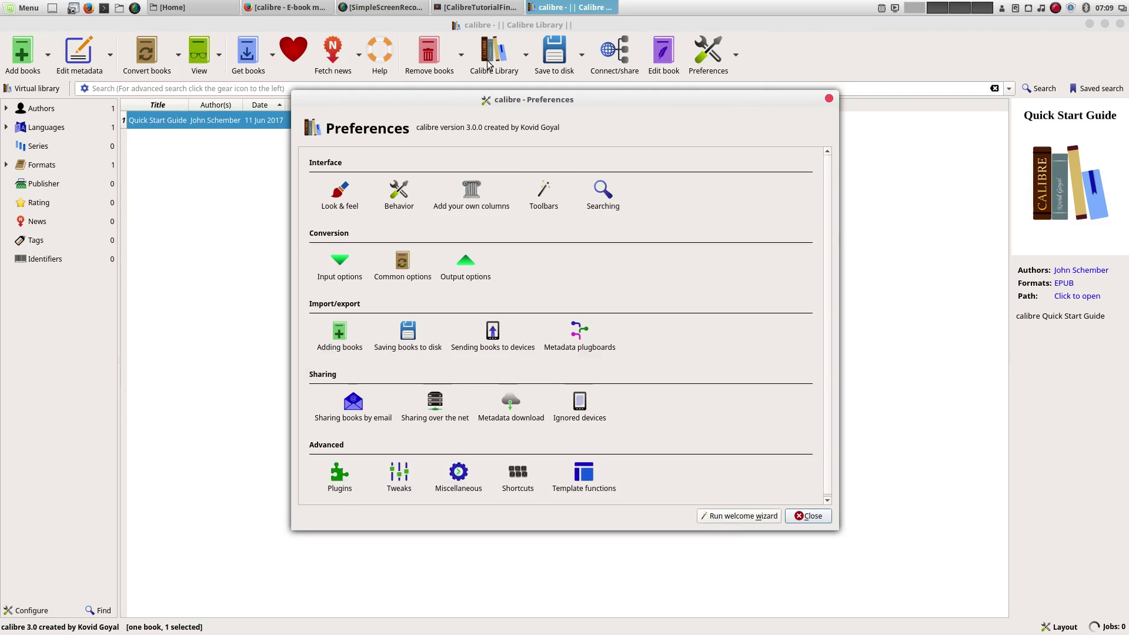
click(829, 100)
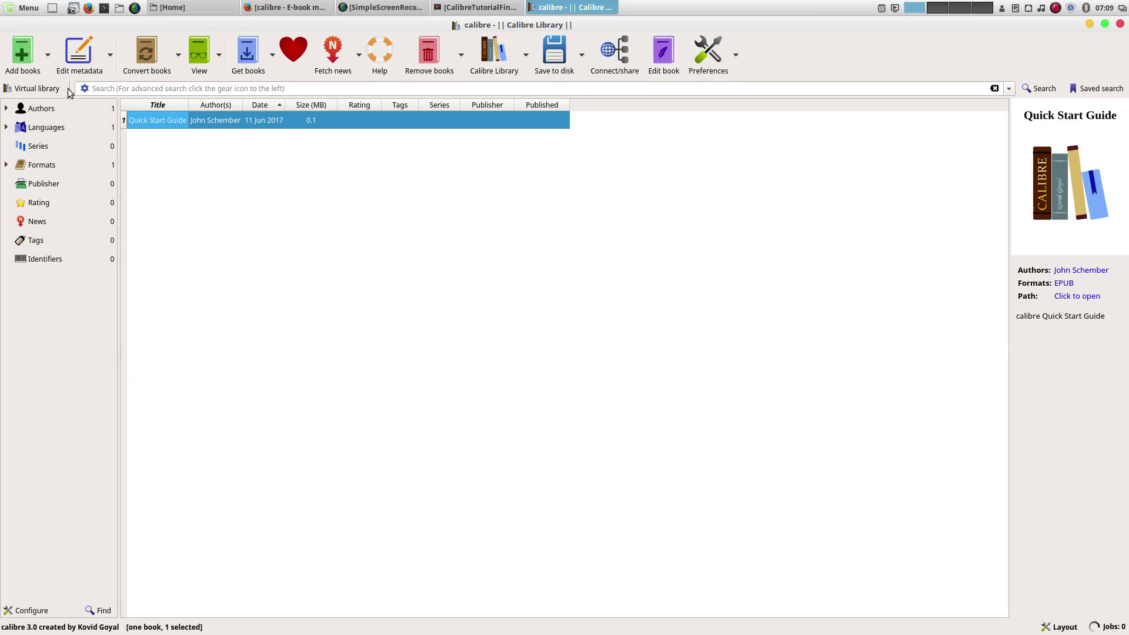
Open the Preferences overview to view its categories and close it again.
click(703, 55)
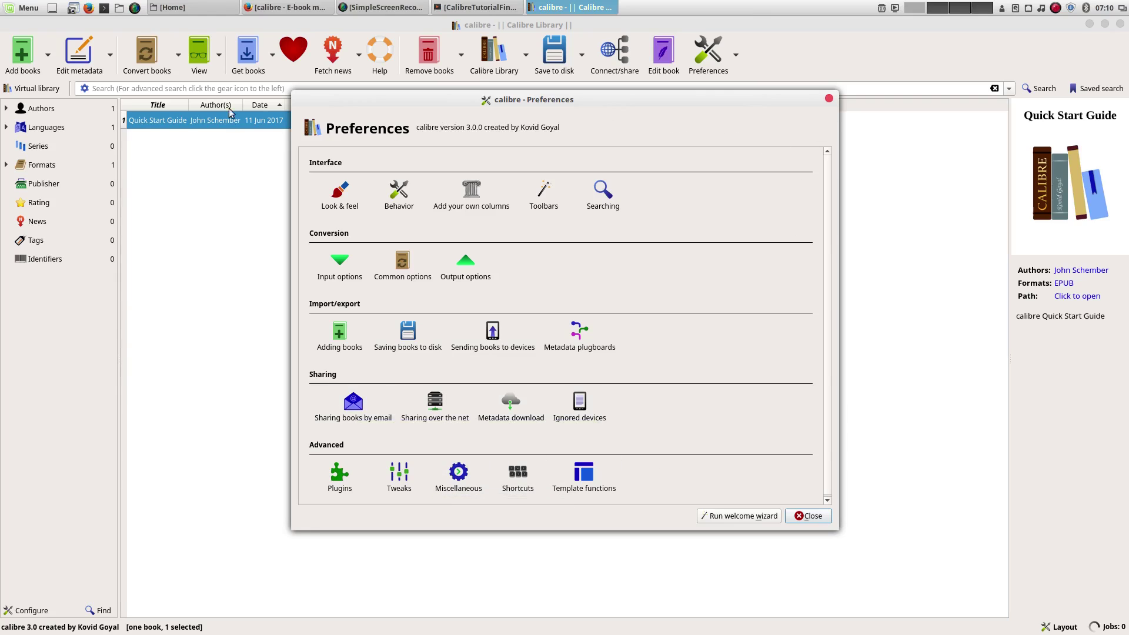
click(829, 99)
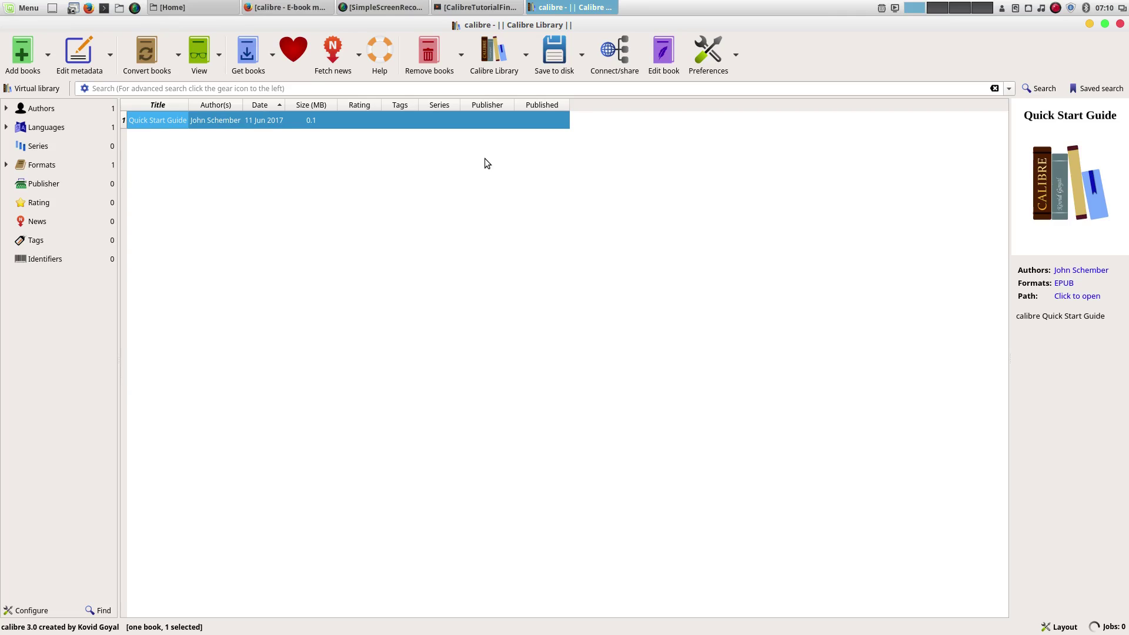
Switch to Firefox and look through the Project Gutenberg home page down to its Site Map section.
click(303, 6)
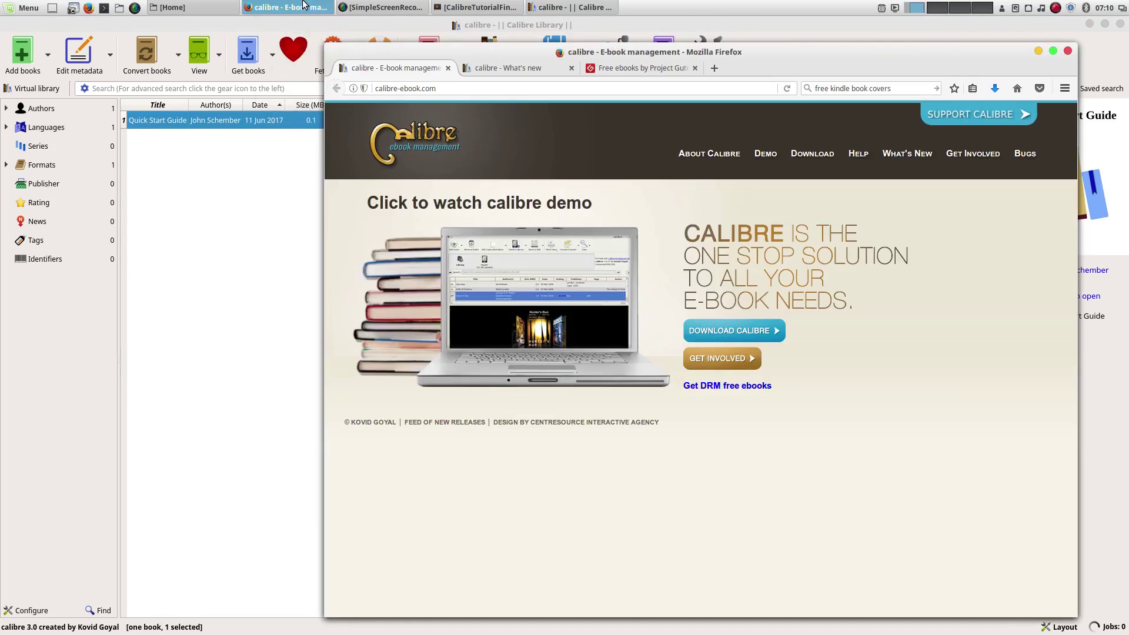
click(658, 68)
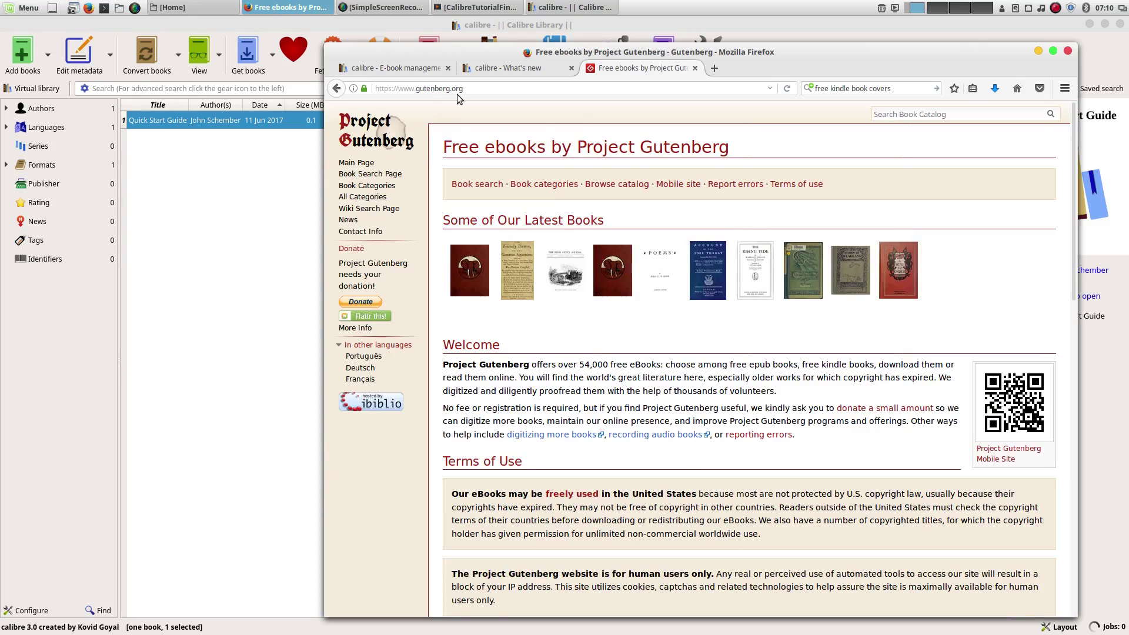
scroll(560, 369, down, 2)
scroll(559, 369, down, 3)
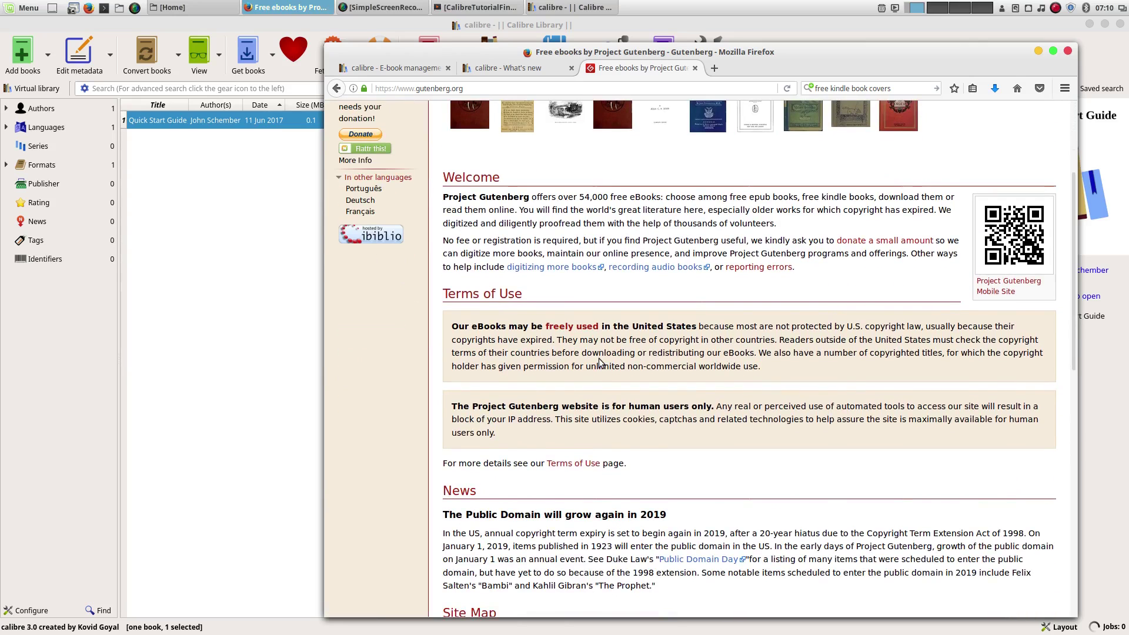
scroll(601, 360, up, 3)
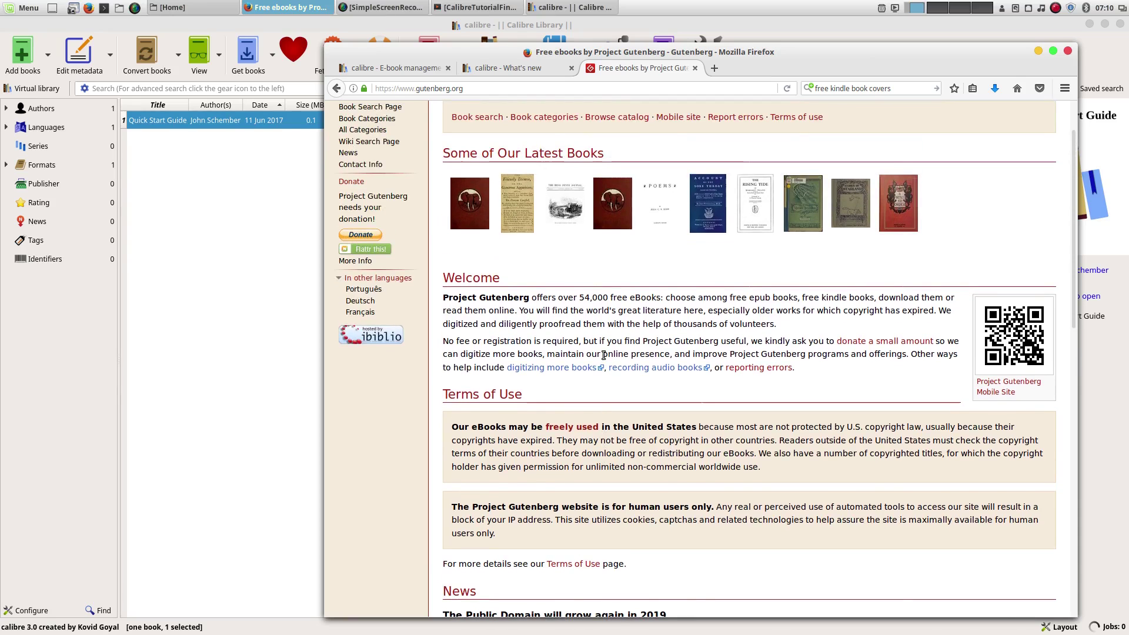
scroll(604, 355, down, 6)
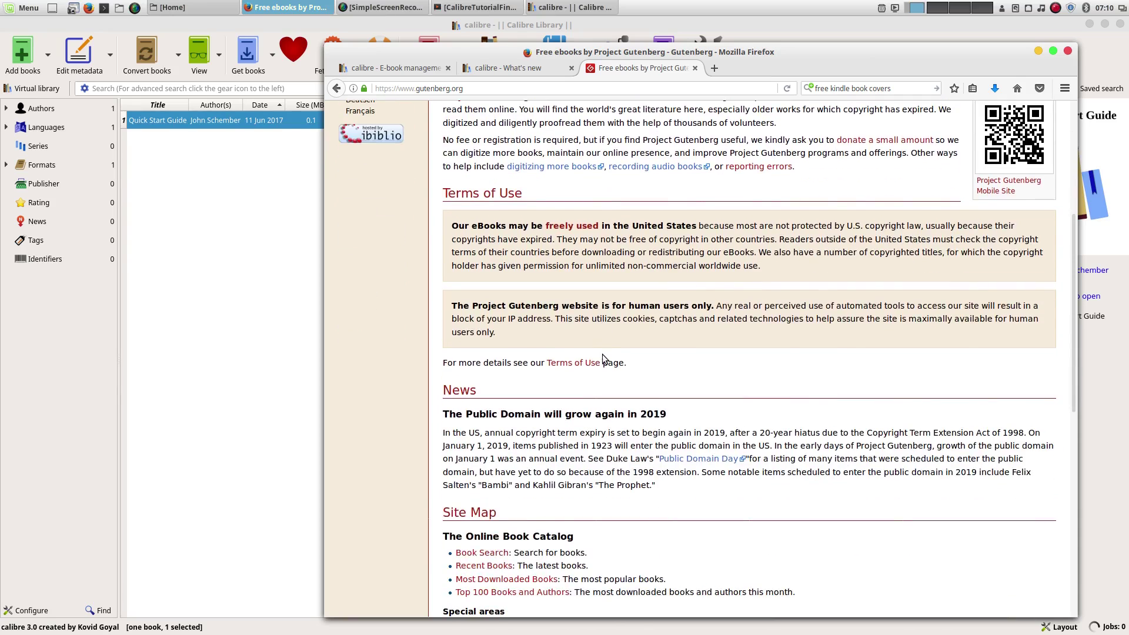
scroll(604, 358, down, 3)
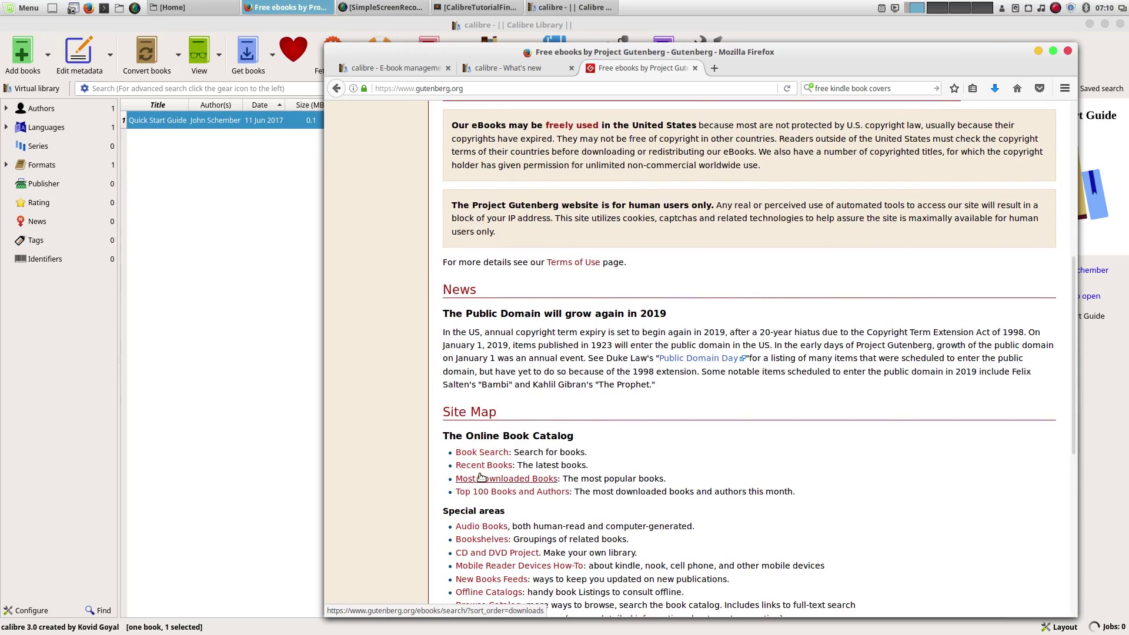
Check the download formats of Pride and Prejudice from the Top 100 list, return to the main page and minimize the browser.
click(481, 493)
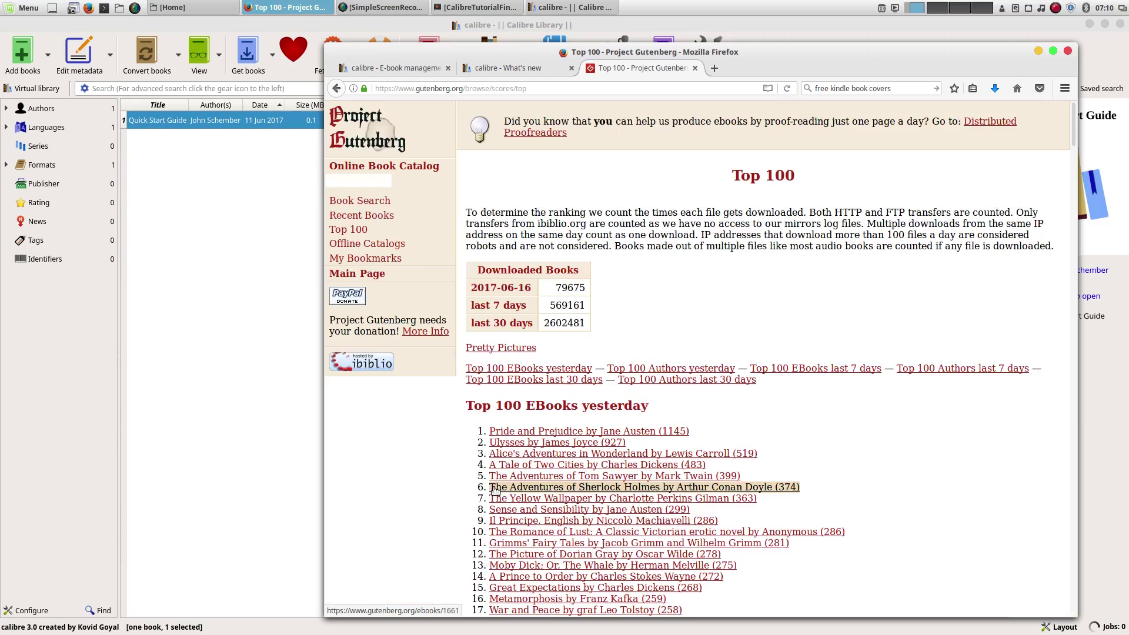
click(554, 433)
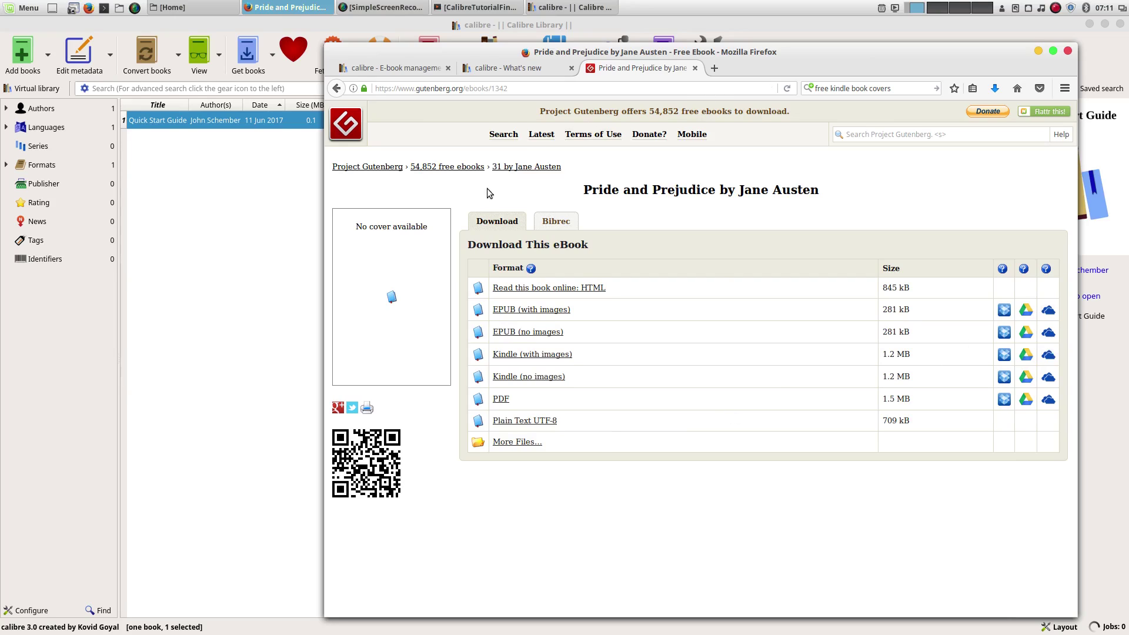
click(346, 124)
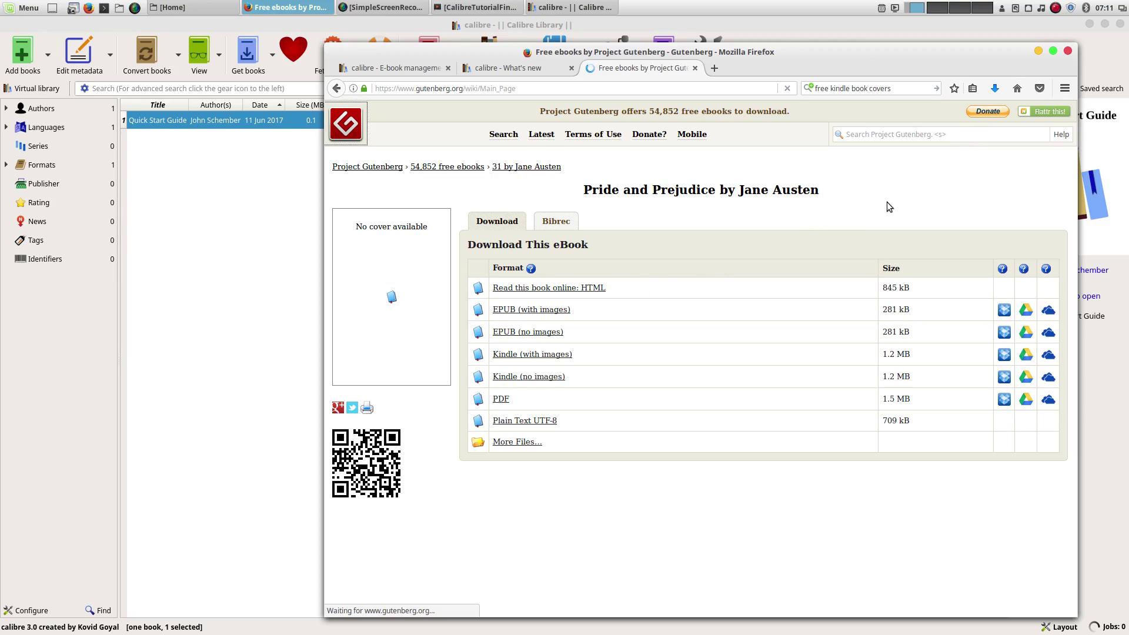
click(1039, 52)
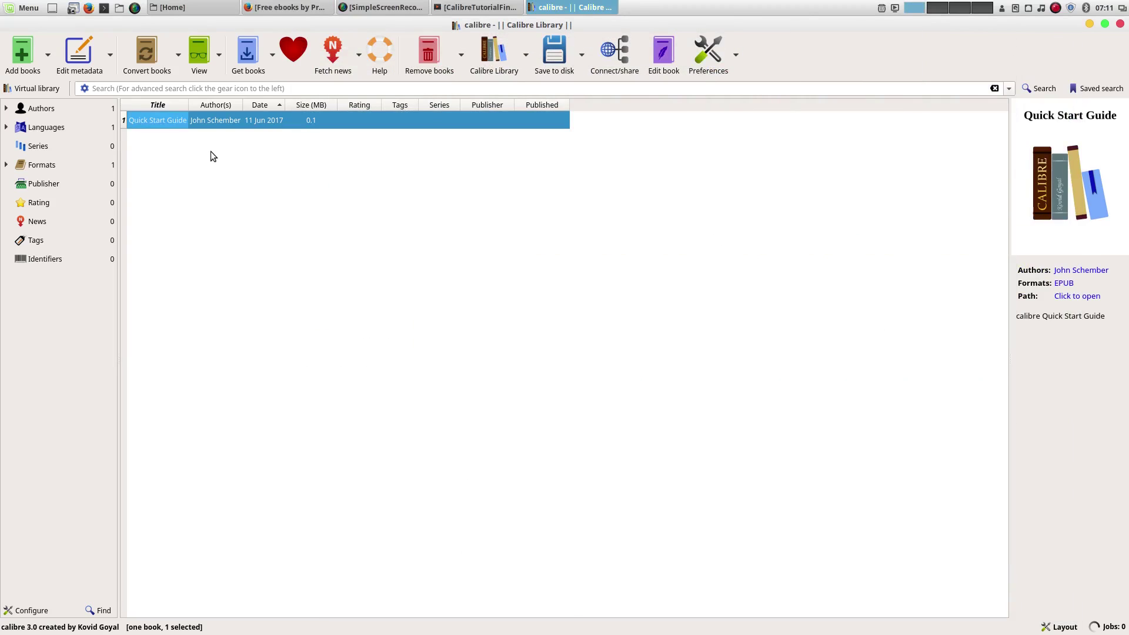
Switch to the file manager, check the Downloads folder for e-book files and minimize the window.
click(177, 7)
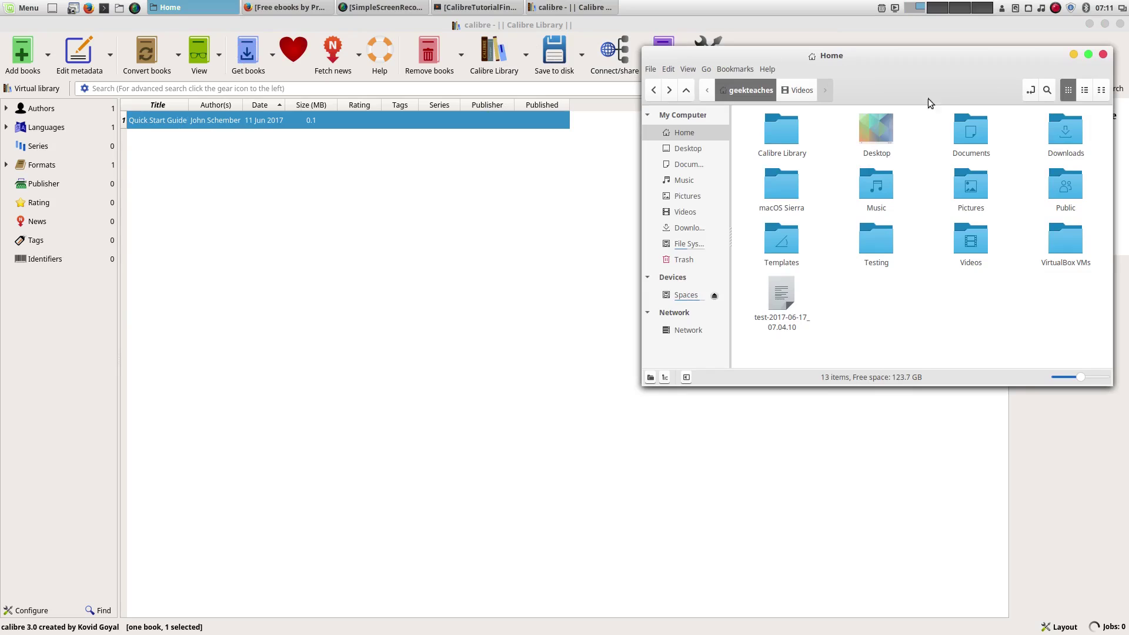
double_click(1050, 126)
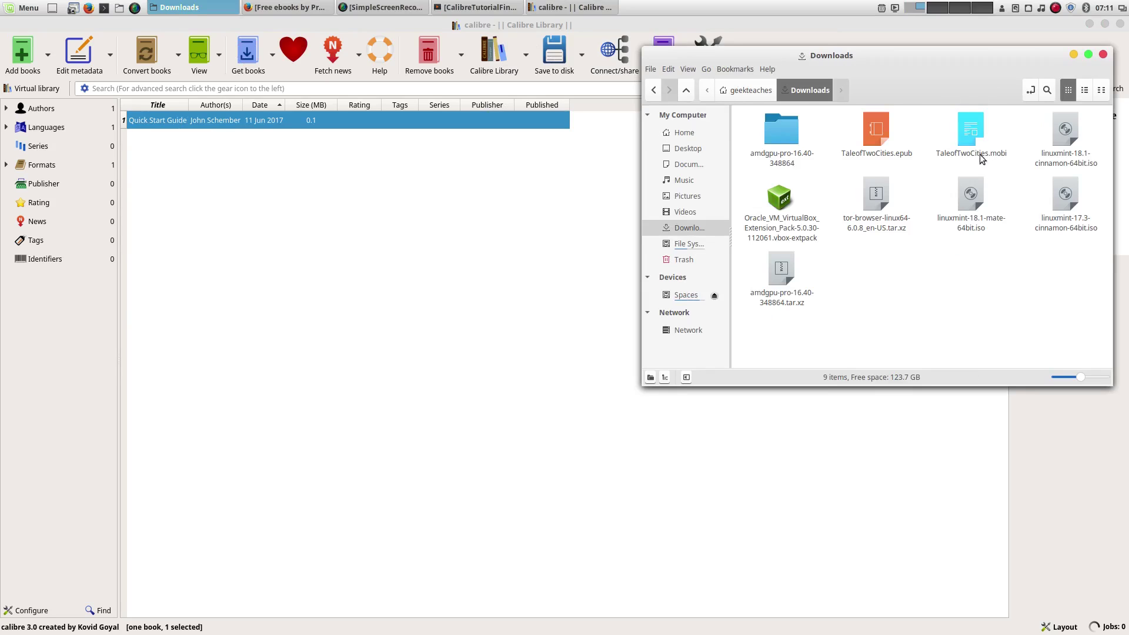
click(1073, 54)
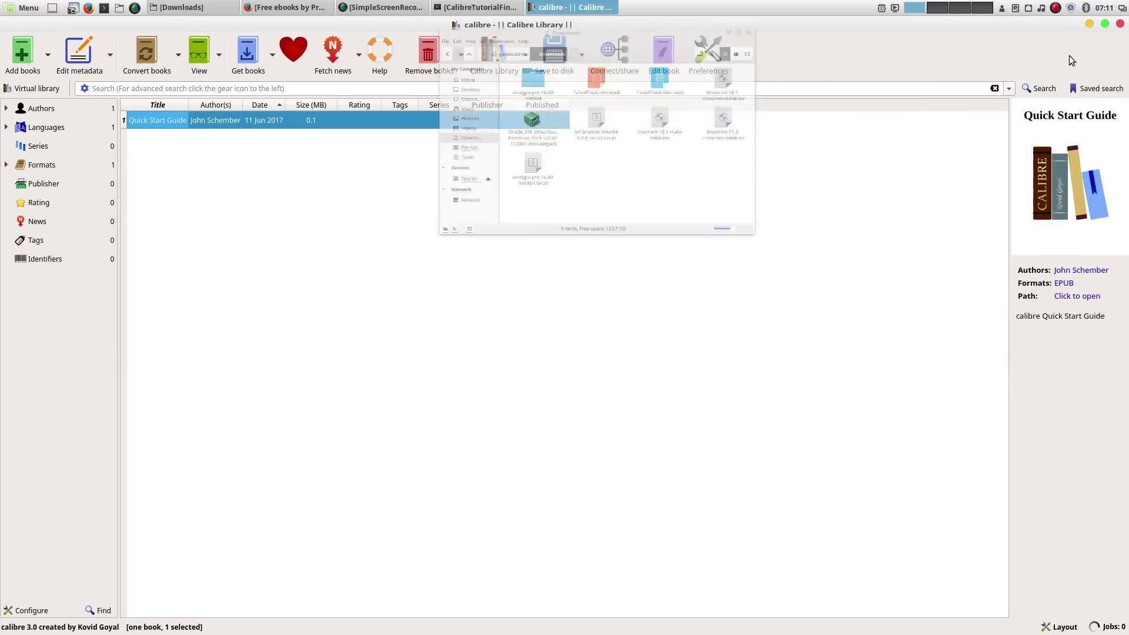
Add the book file TaleofTwoCities.mobi from the Downloads folder to the calibre library.
click(26, 57)
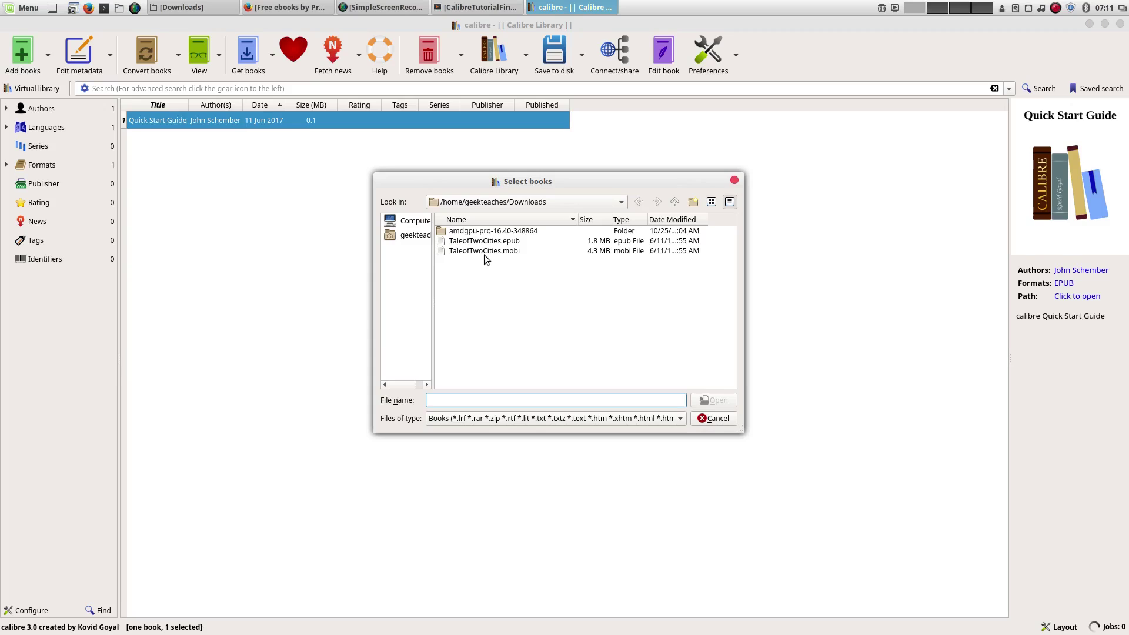
click(483, 252)
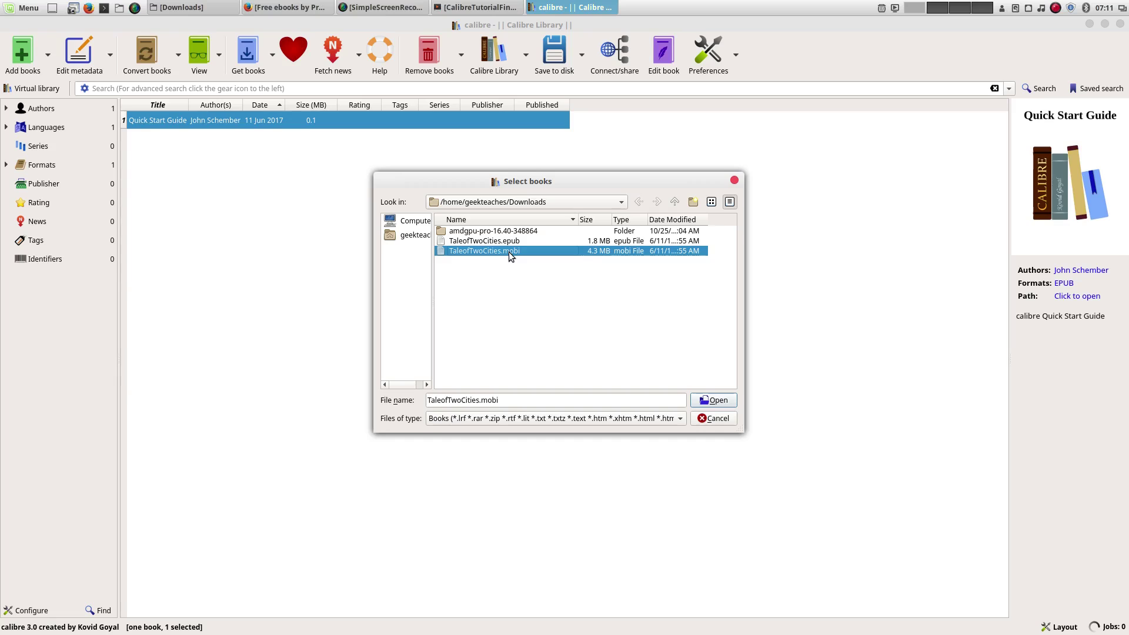
click(728, 400)
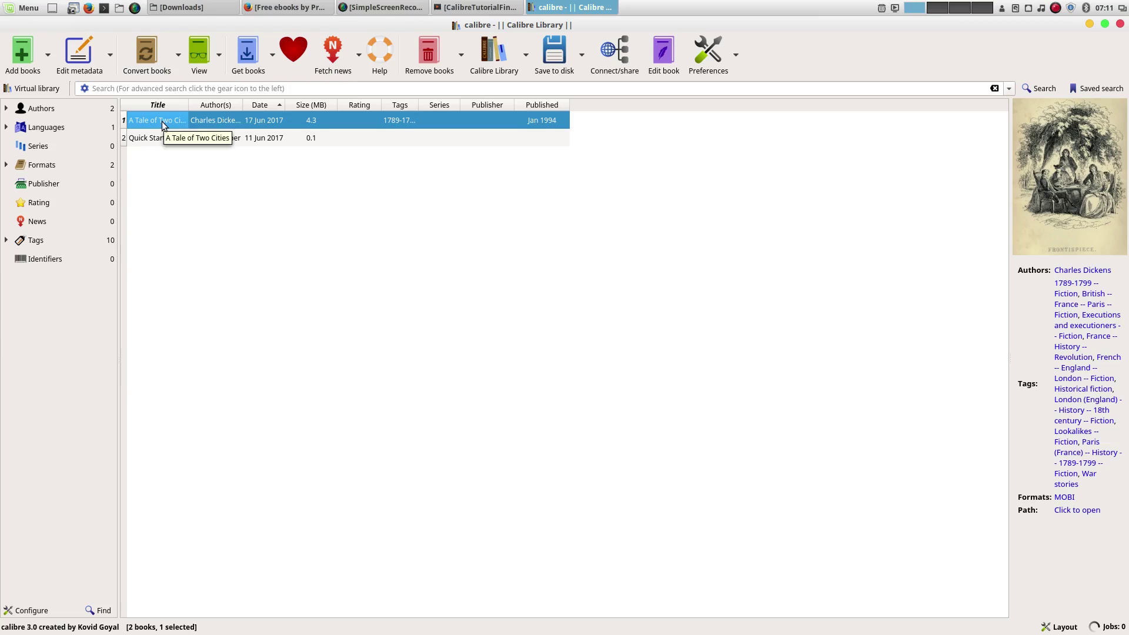
Choose EPUB as the output format in the conversion settings of A Tale of Two Cities and close them without converting.
click(152, 53)
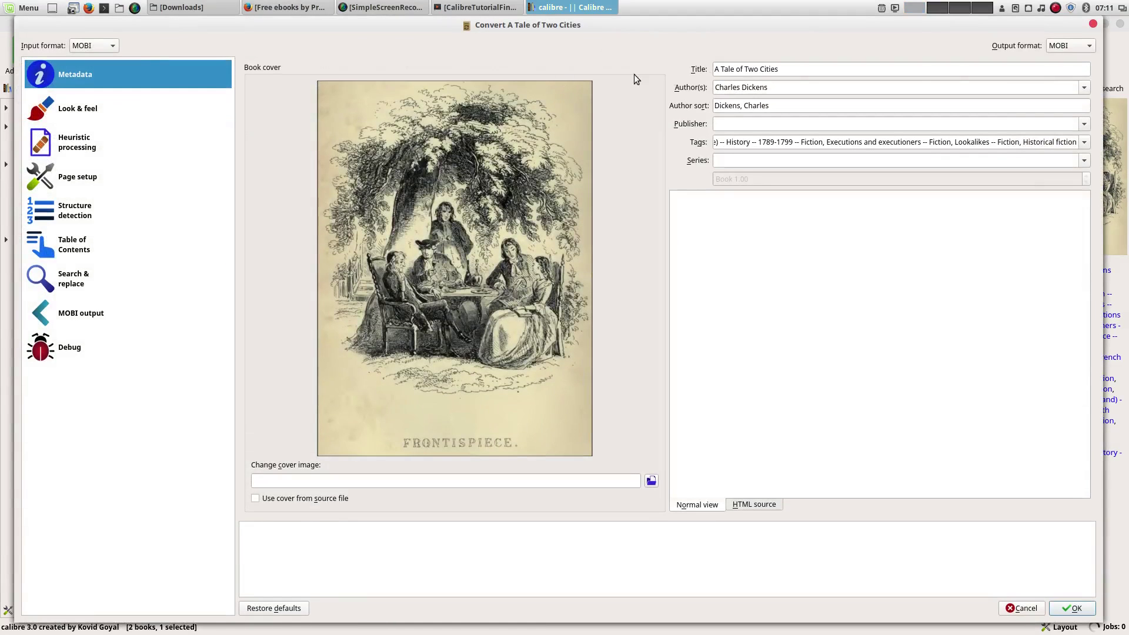
click(1063, 51)
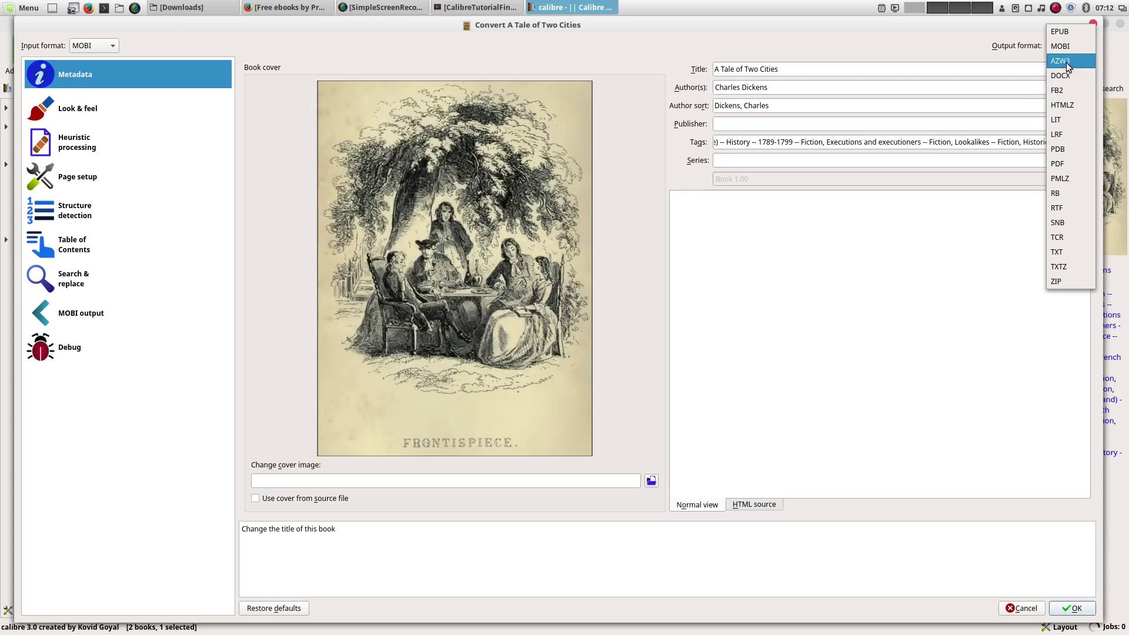
click(1068, 32)
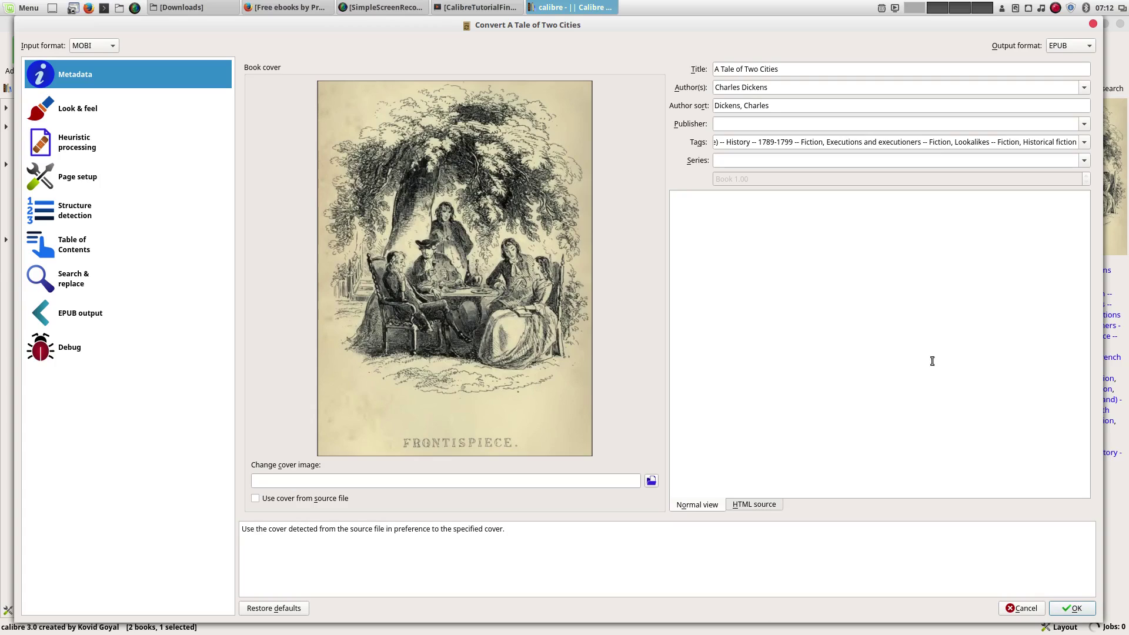
click(1094, 24)
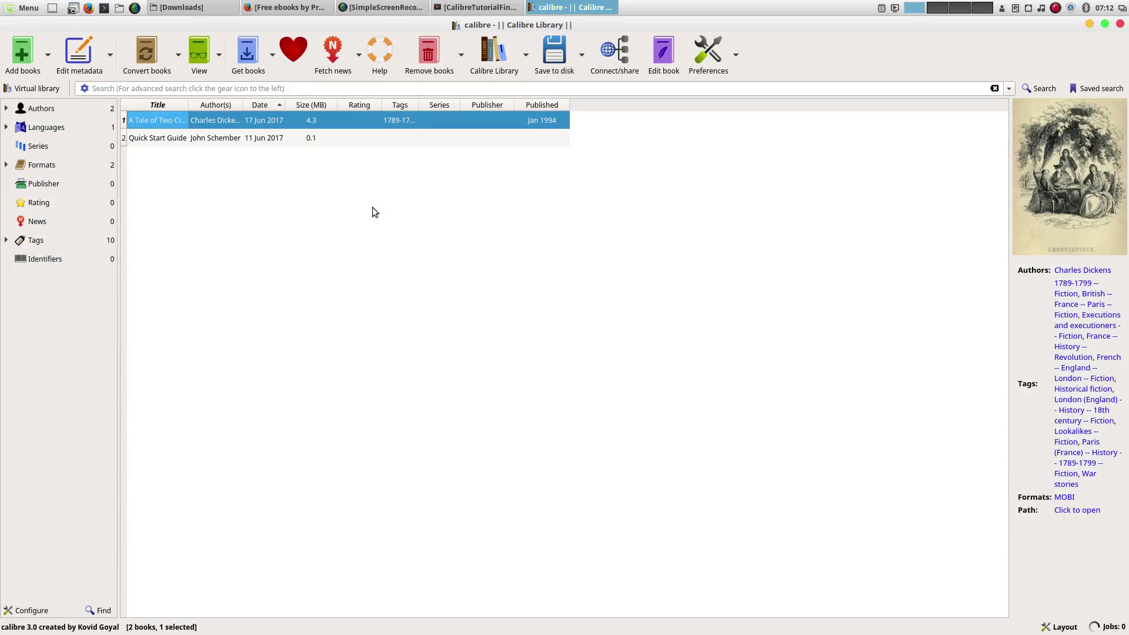
Try to add TaleofTwoCities.epub from the Downloads folder, cancelling the addition of the duplicate title.
click(36, 56)
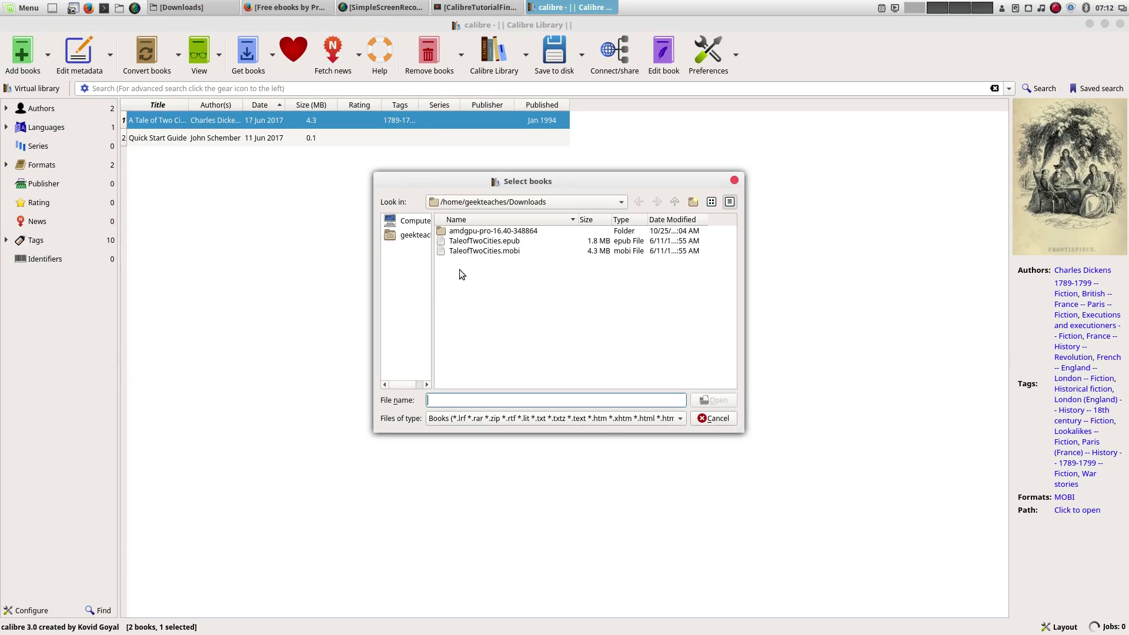
double_click(475, 242)
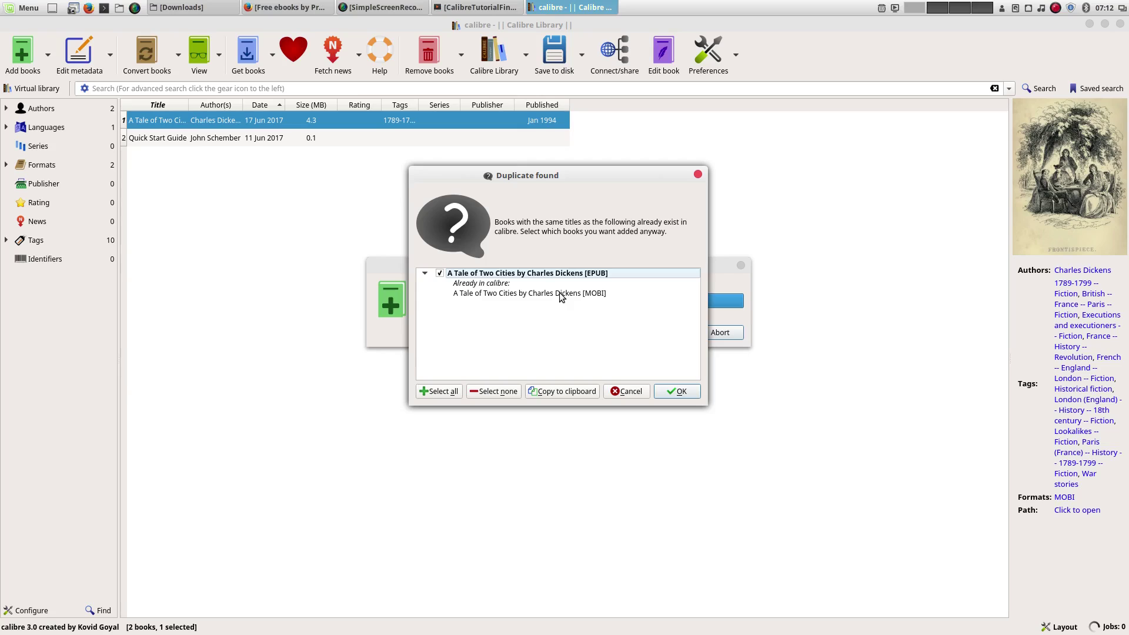
click(641, 394)
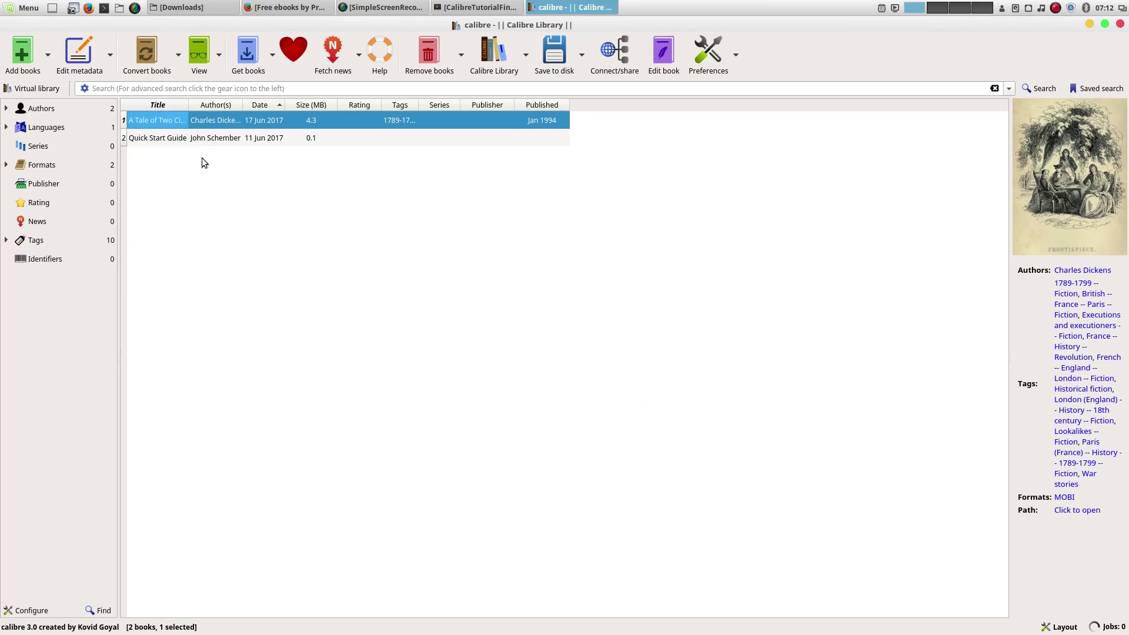
Permanently remove the MOBI copy of A Tale of Two Cities from the library and add the book's EPUB file.
right_click(166, 115)
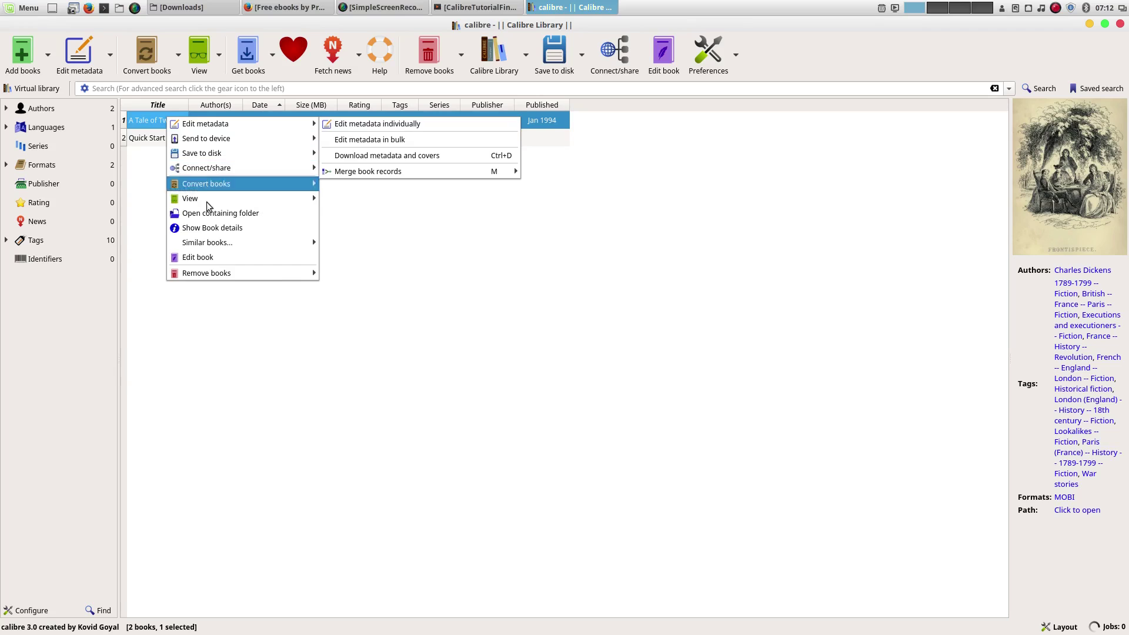
mouse_move(230, 272)
click(357, 273)
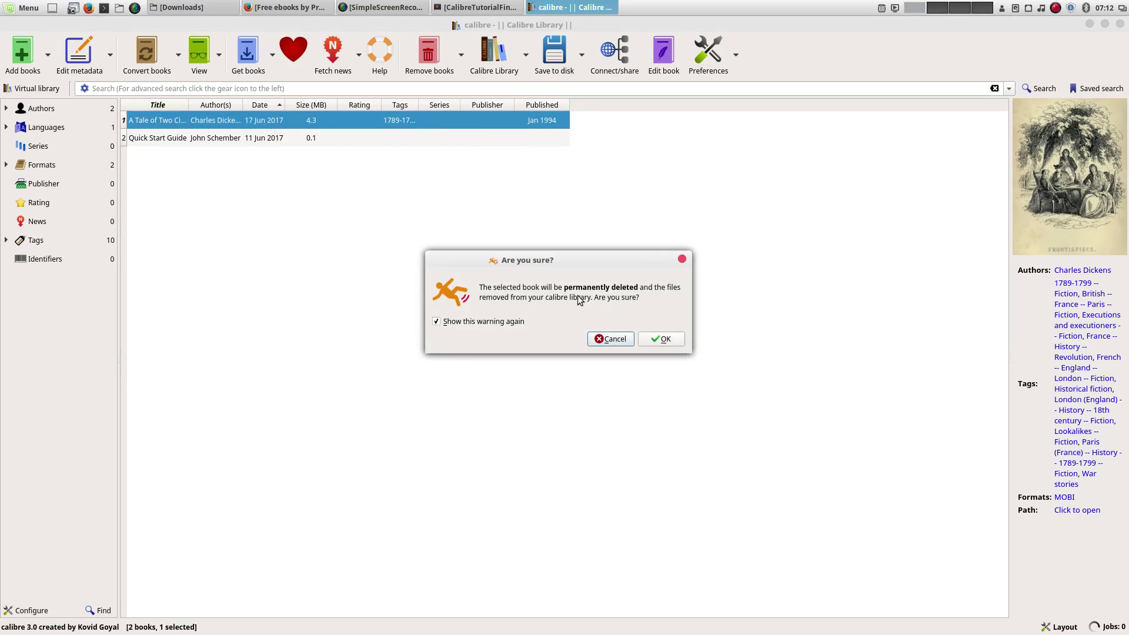
click(676, 343)
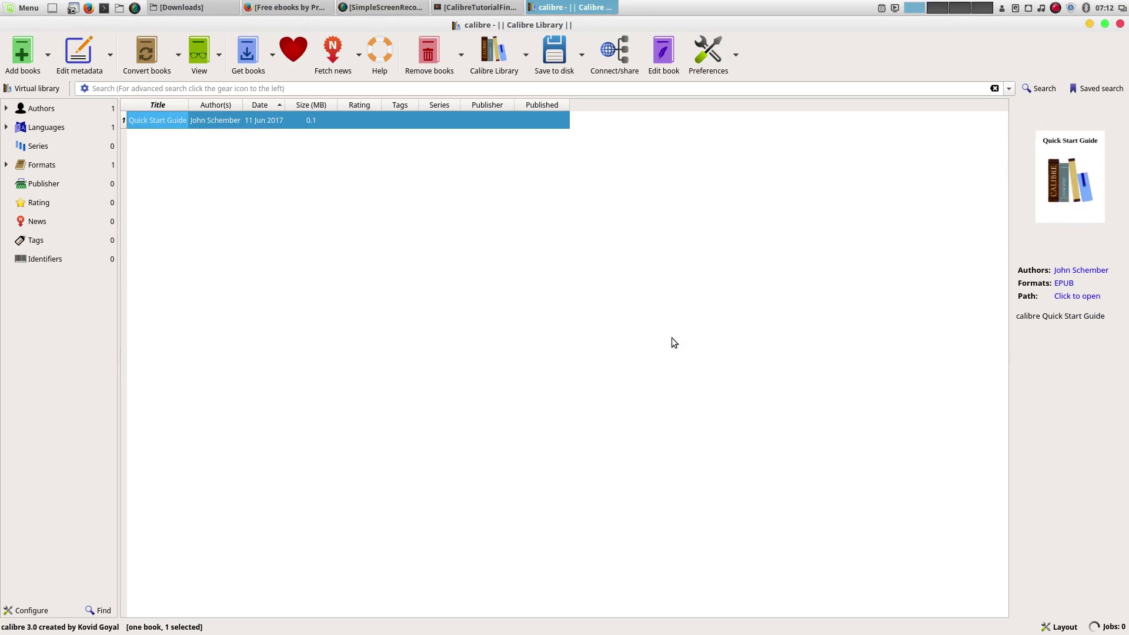
click(22, 52)
double_click(506, 239)
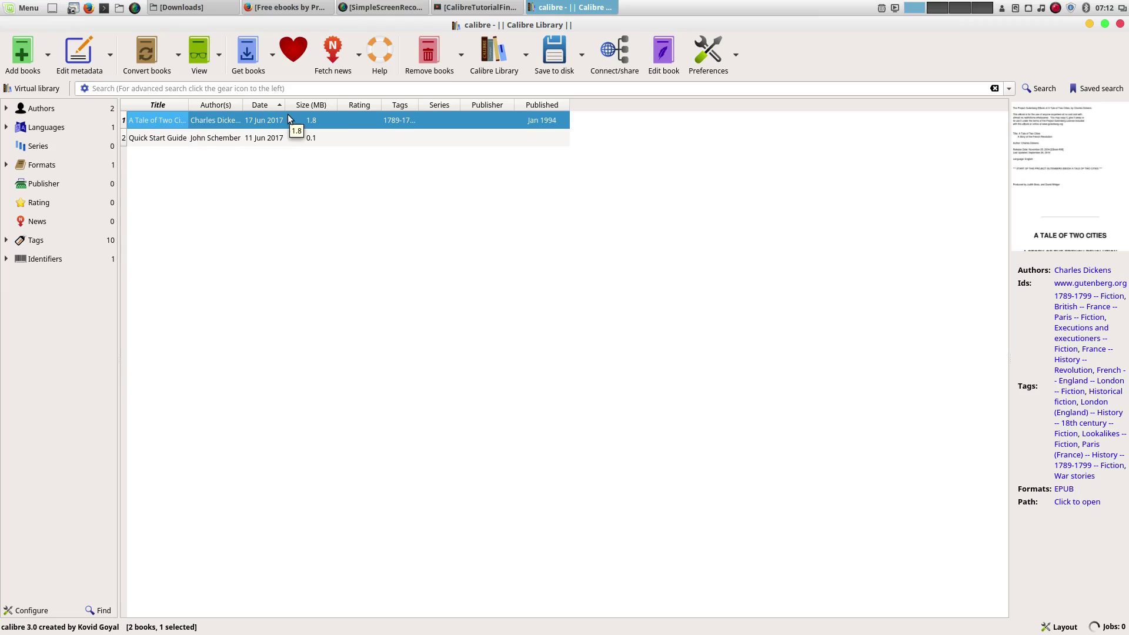
Open A Tale of Two Cities in the book editor, view its first text file and minimize the editor.
click(652, 59)
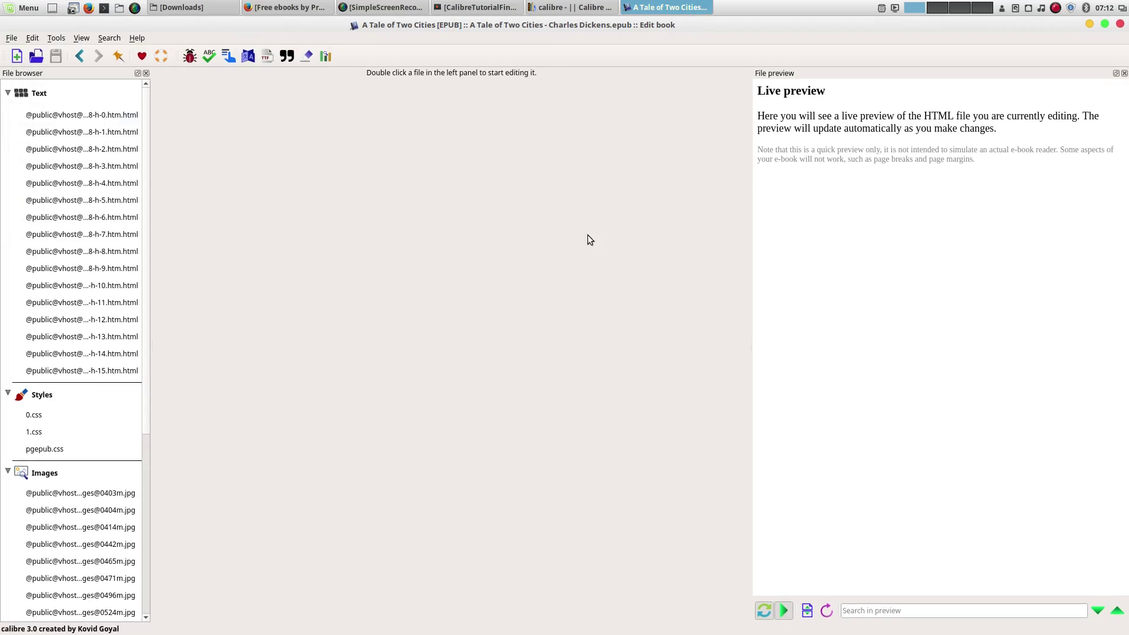
click(91, 115)
double_click(91, 115)
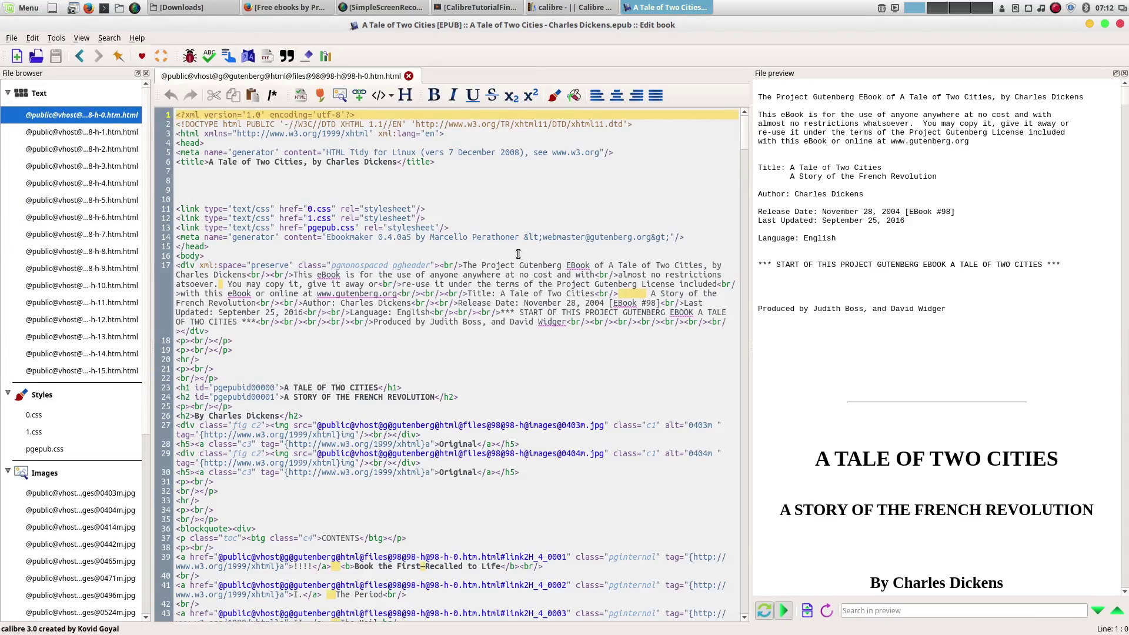
click(1090, 24)
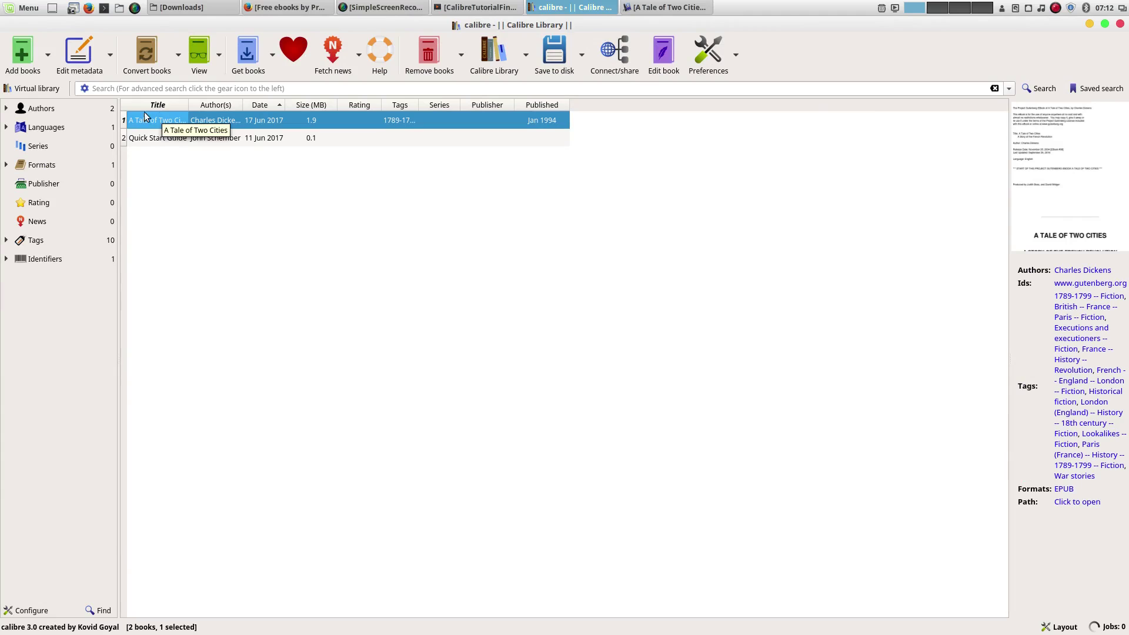
Generate a cover in the metadata of A Tale of Two Cities, and start a cover download but cancel it.
click(87, 69)
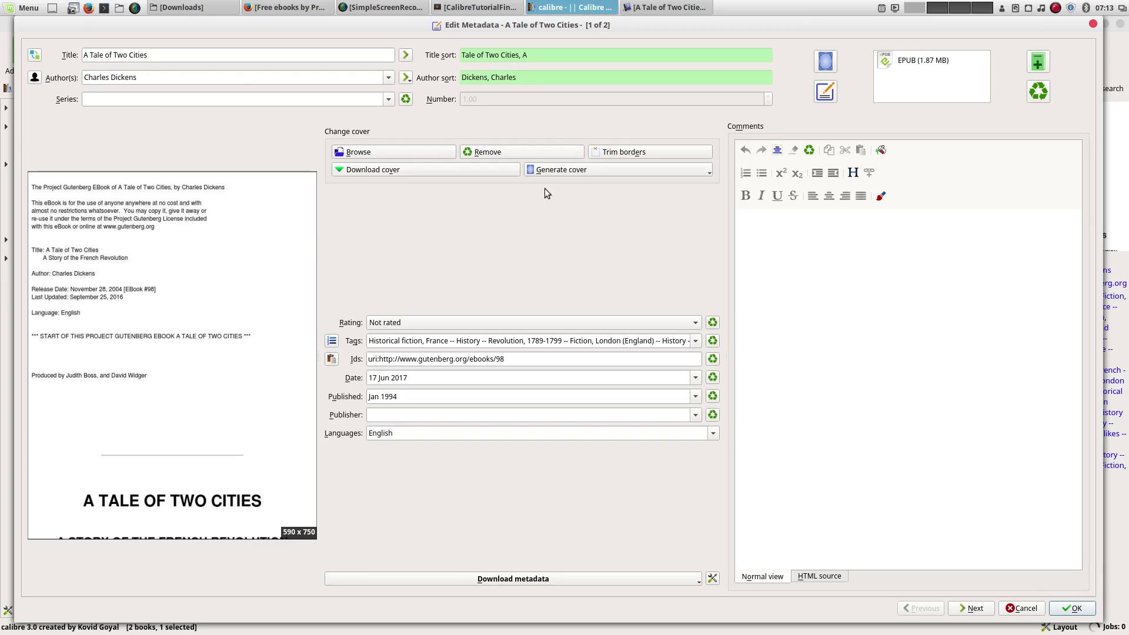
click(573, 171)
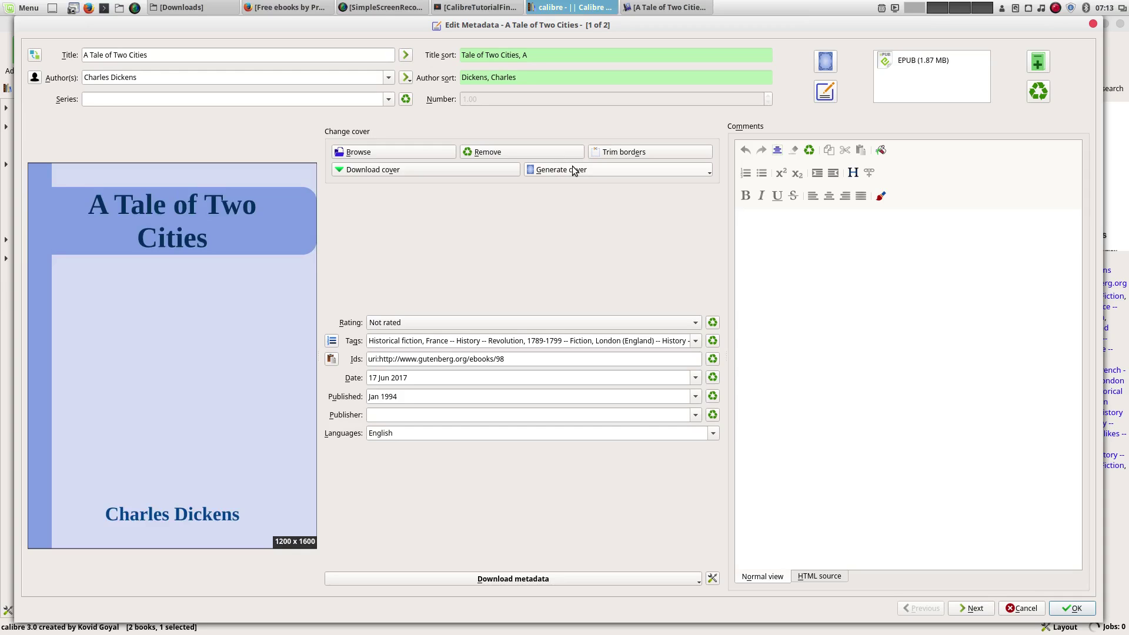
click(390, 169)
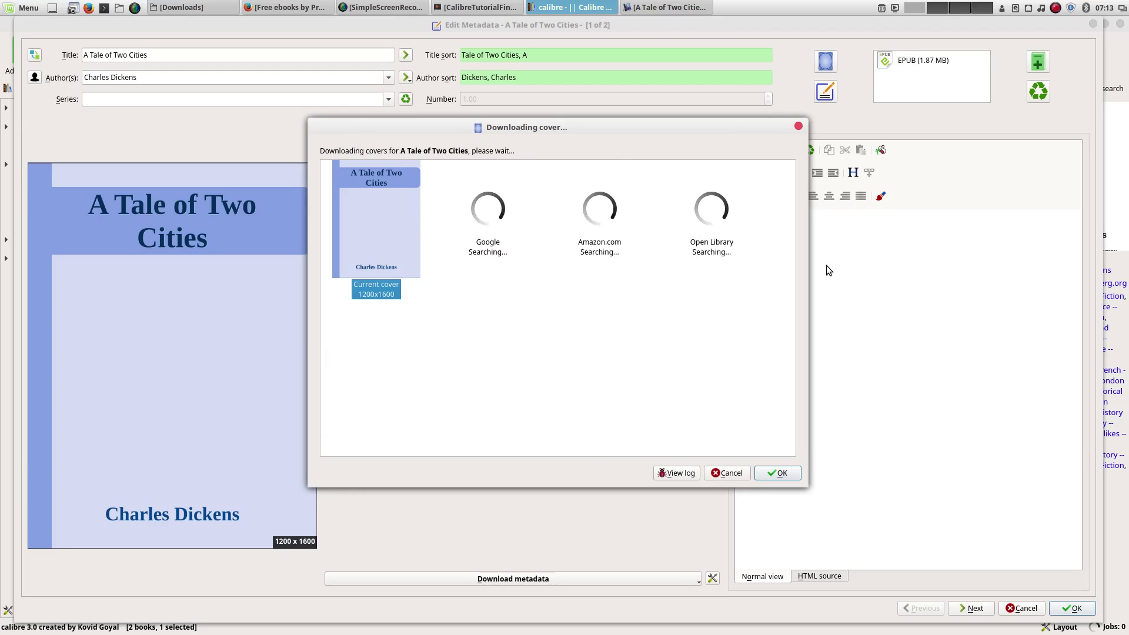
click(728, 472)
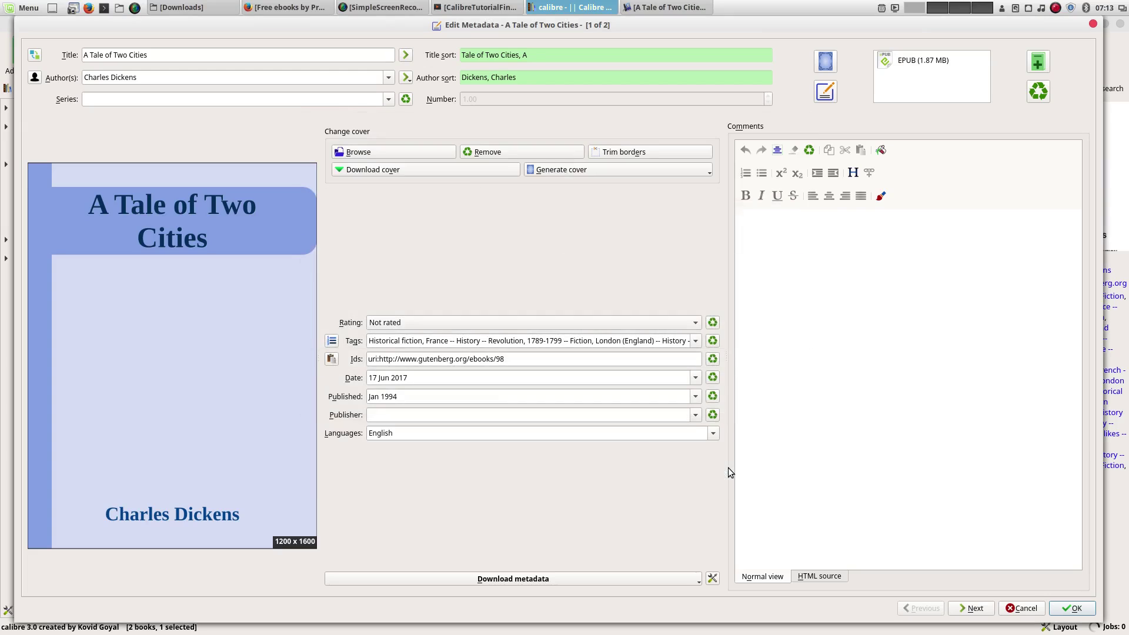
Set tale-of-two-cities-book-cover.jpg from the Pictures folder as the cover of A Tale of Two Cities and save the metadata.
click(371, 154)
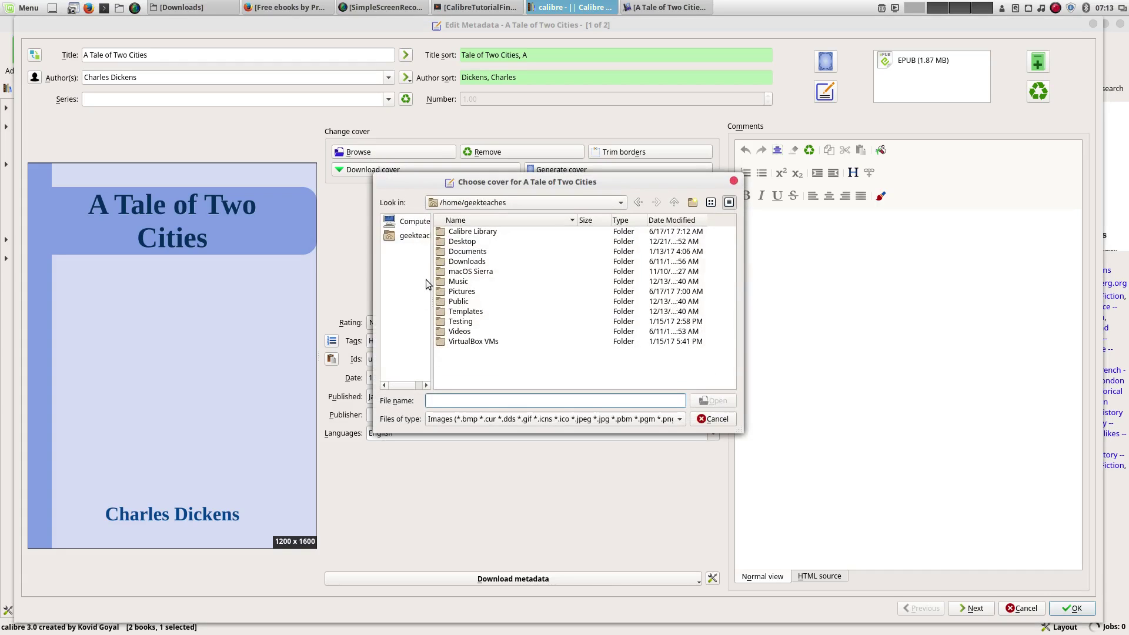
double_click(447, 290)
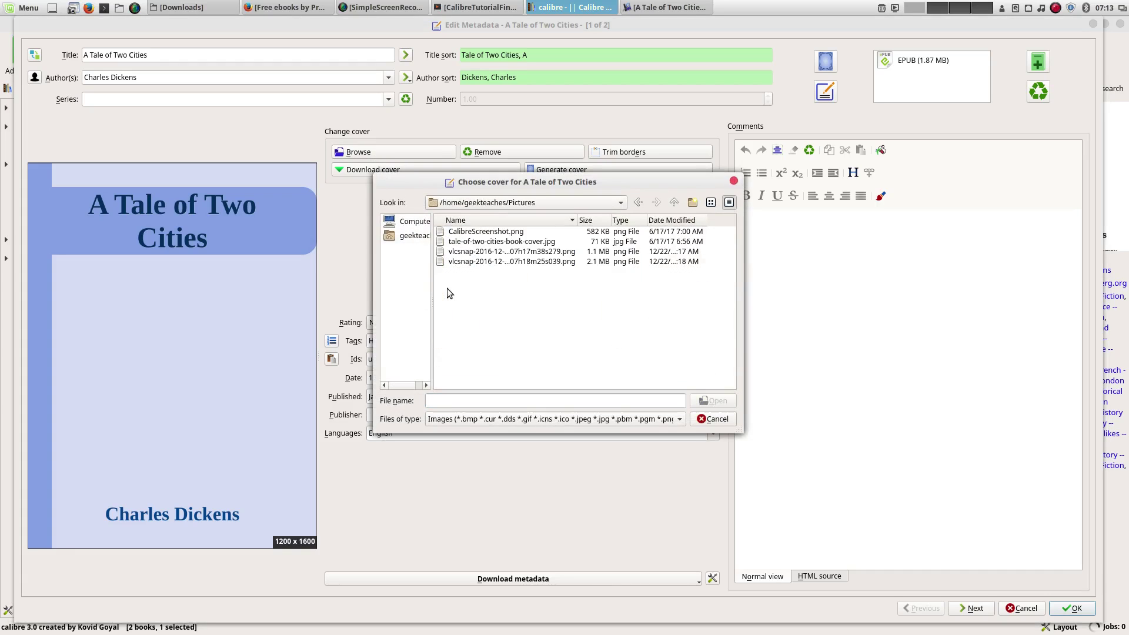
click(458, 241)
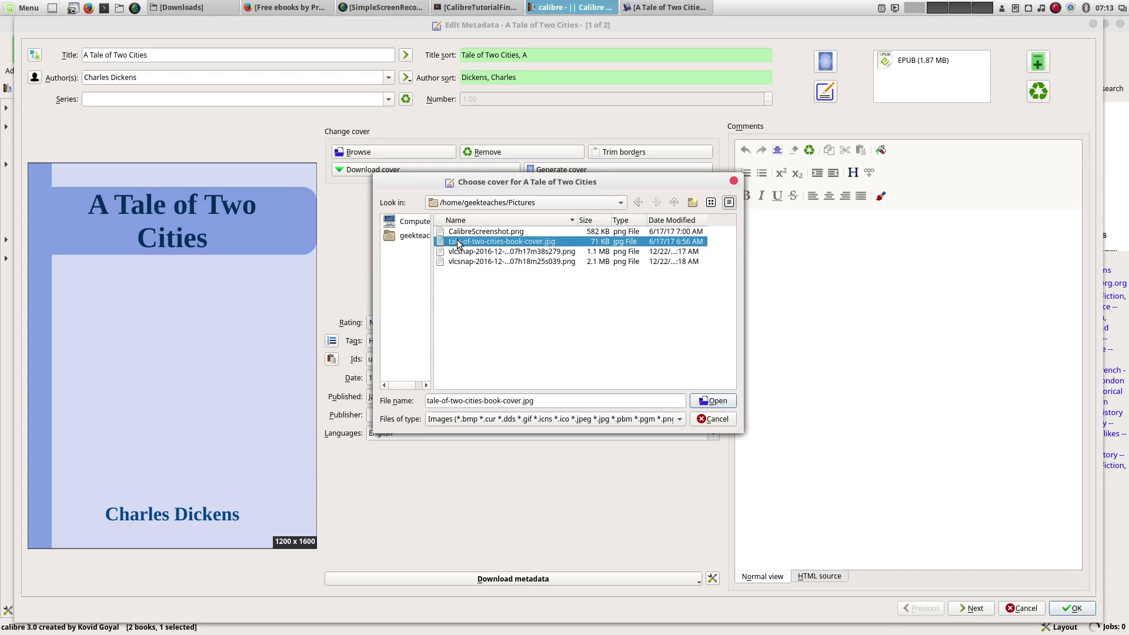
click(715, 401)
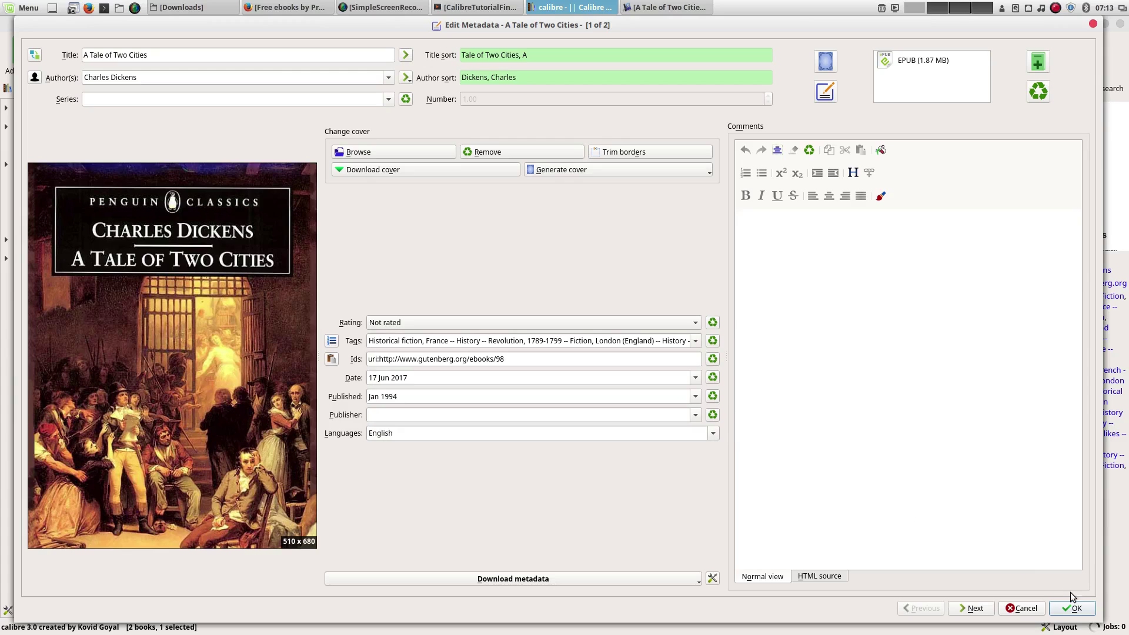
click(1080, 608)
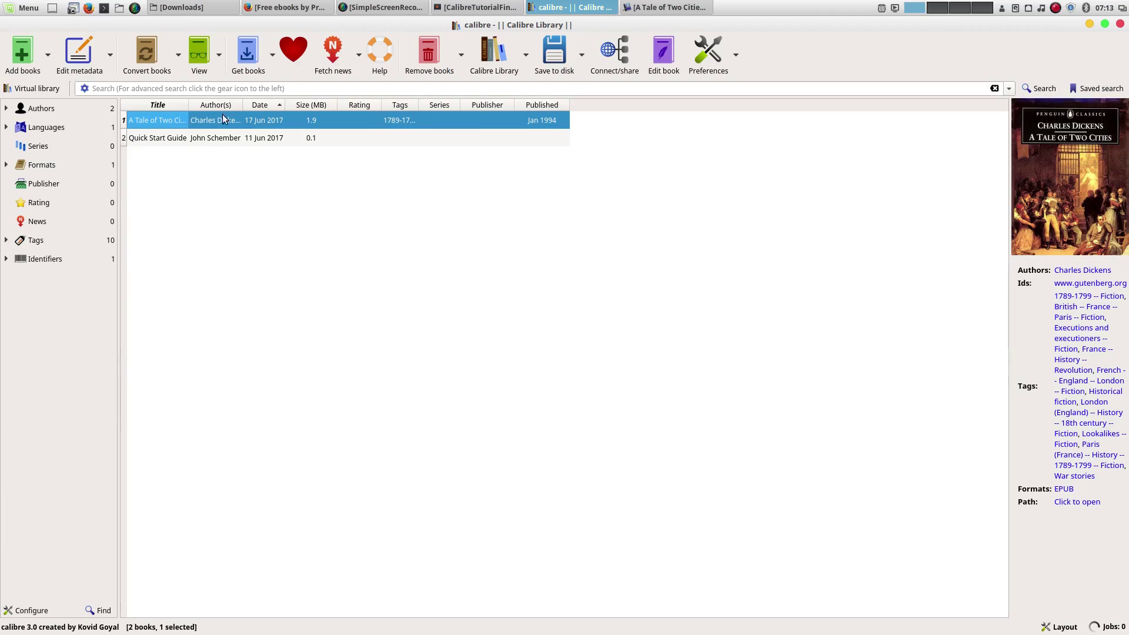
Reopen A Tale of Two Cities in the book editor and view its first text file and the cover.jpg image.
click(656, 54)
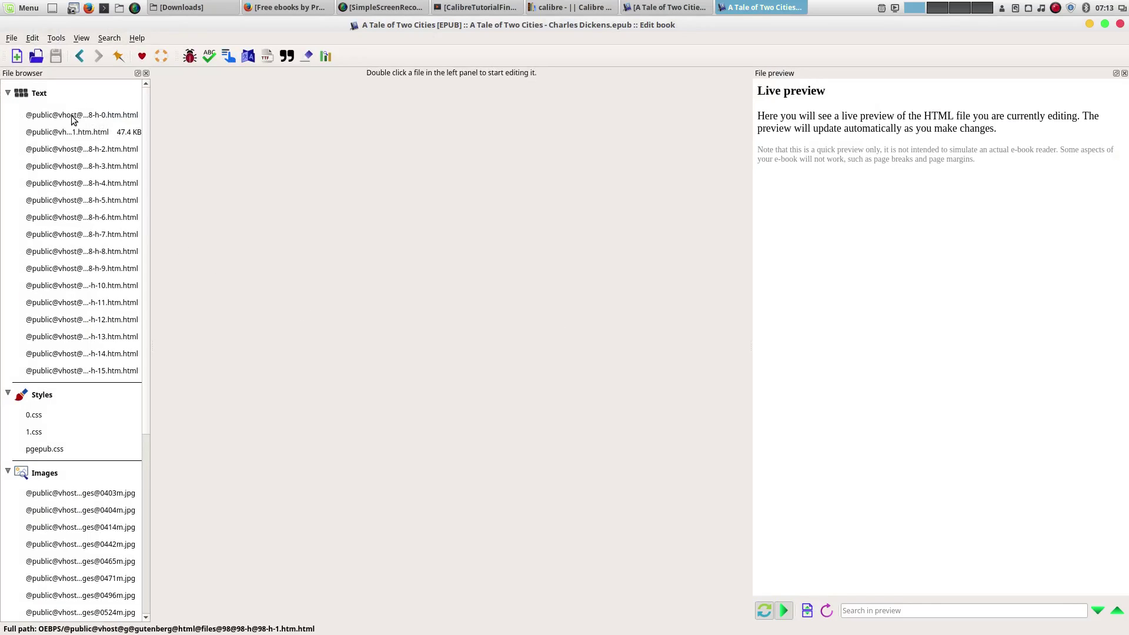
double_click(73, 116)
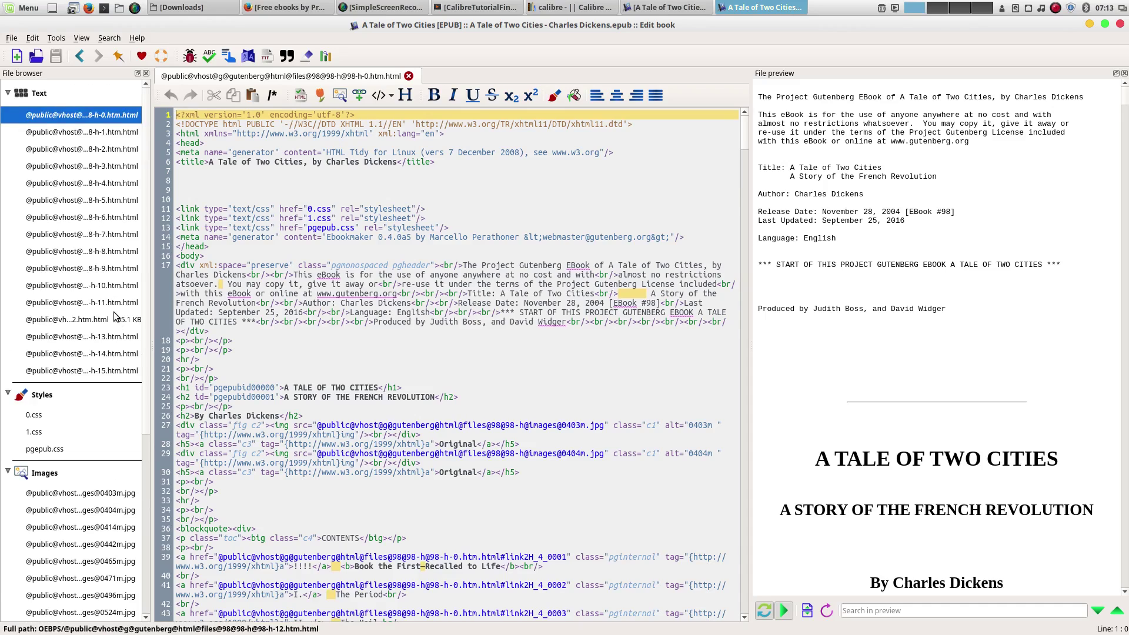
scroll(125, 218, down, 5)
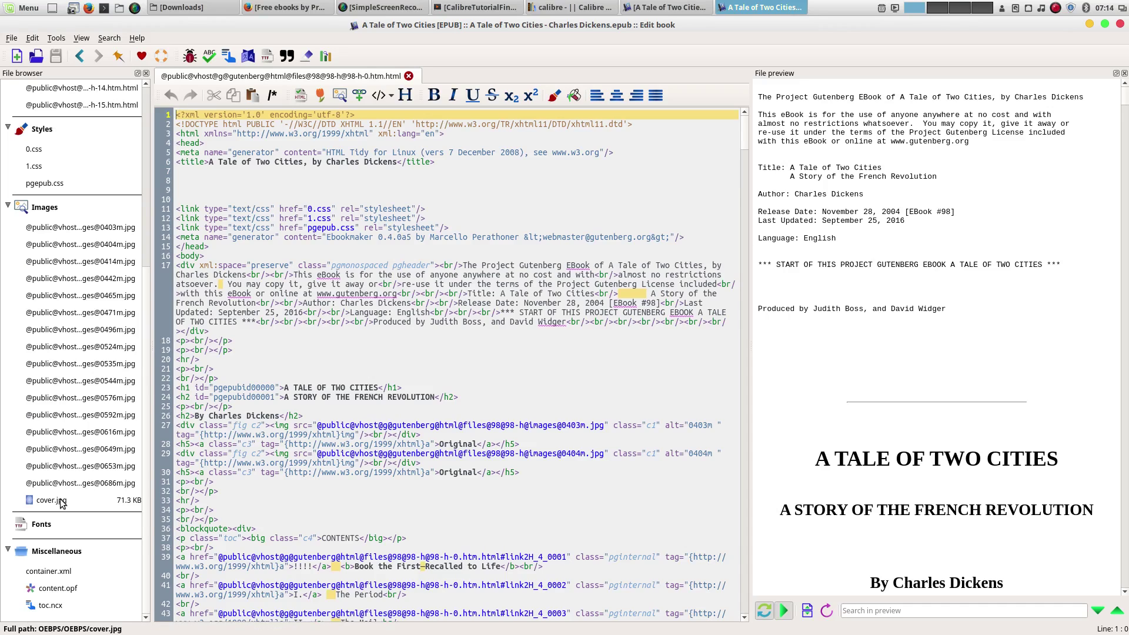
click(61, 500)
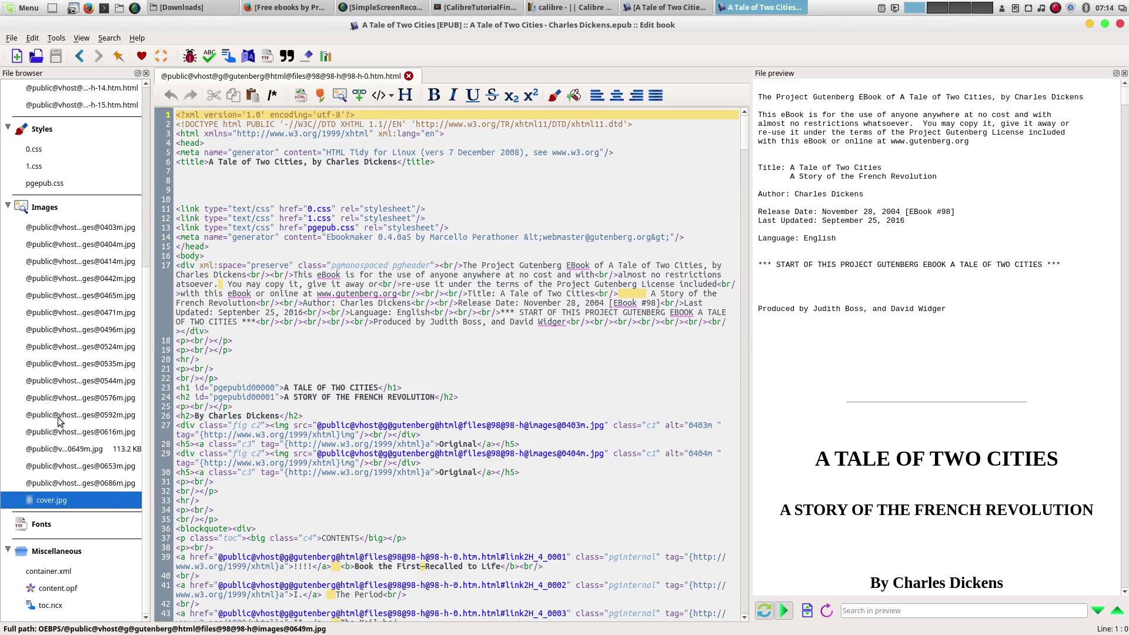
double_click(49, 499)
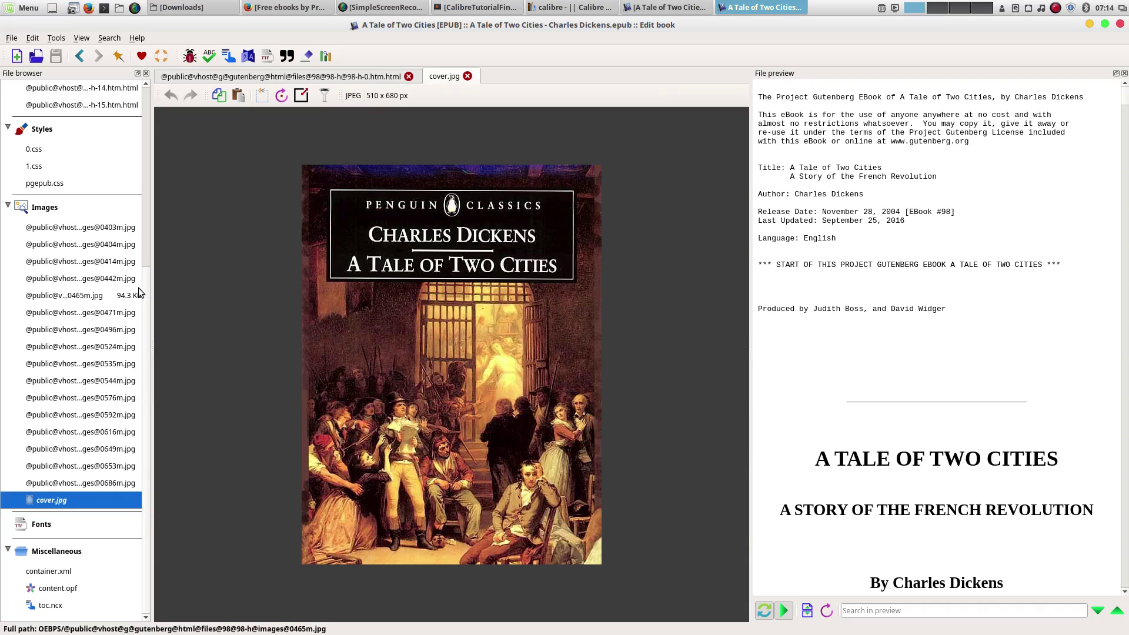
Return to the book's first HTML text file and close the cover.jpg image.
scroll(88, 359, up, 5)
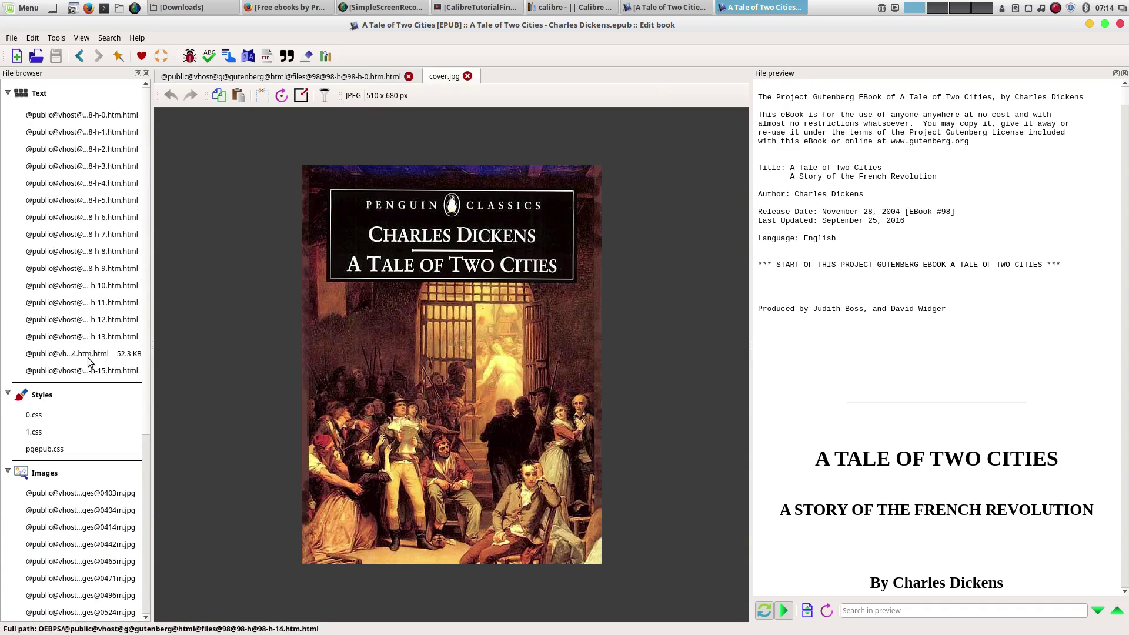
double_click(39, 115)
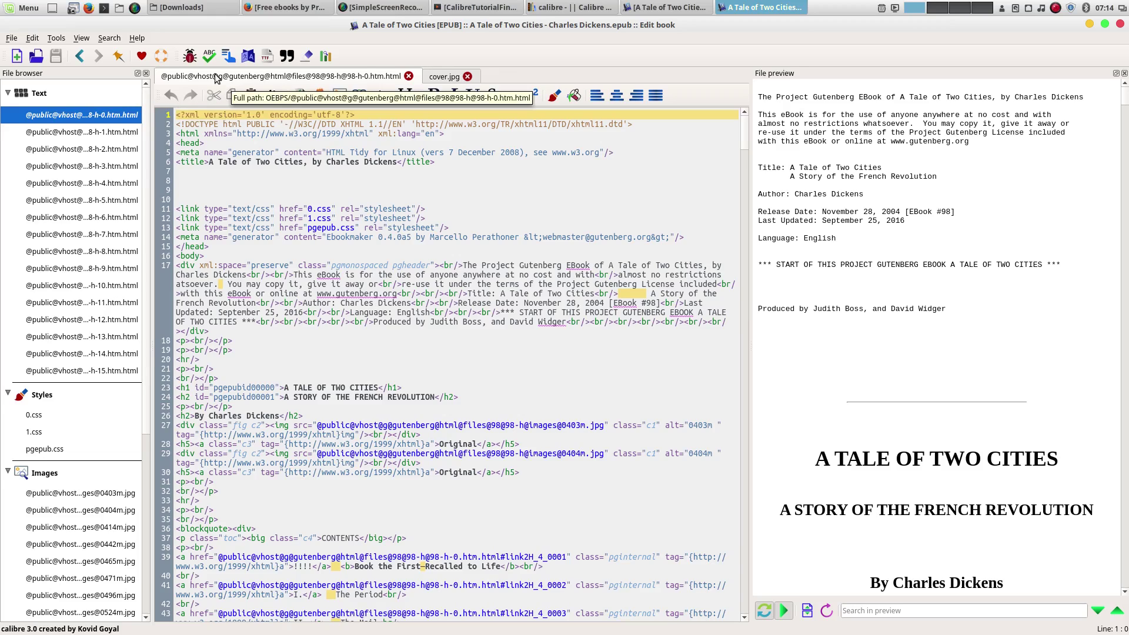
click(468, 77)
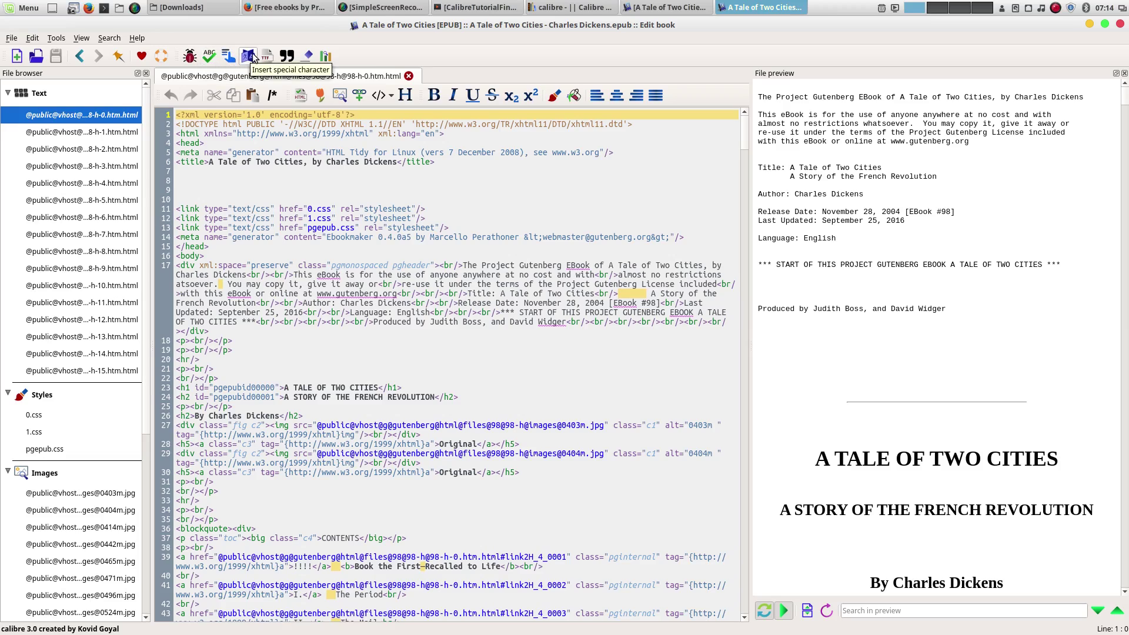
Open the book's reports and examine the Files report for the folder, size and type of each file.
click(326, 57)
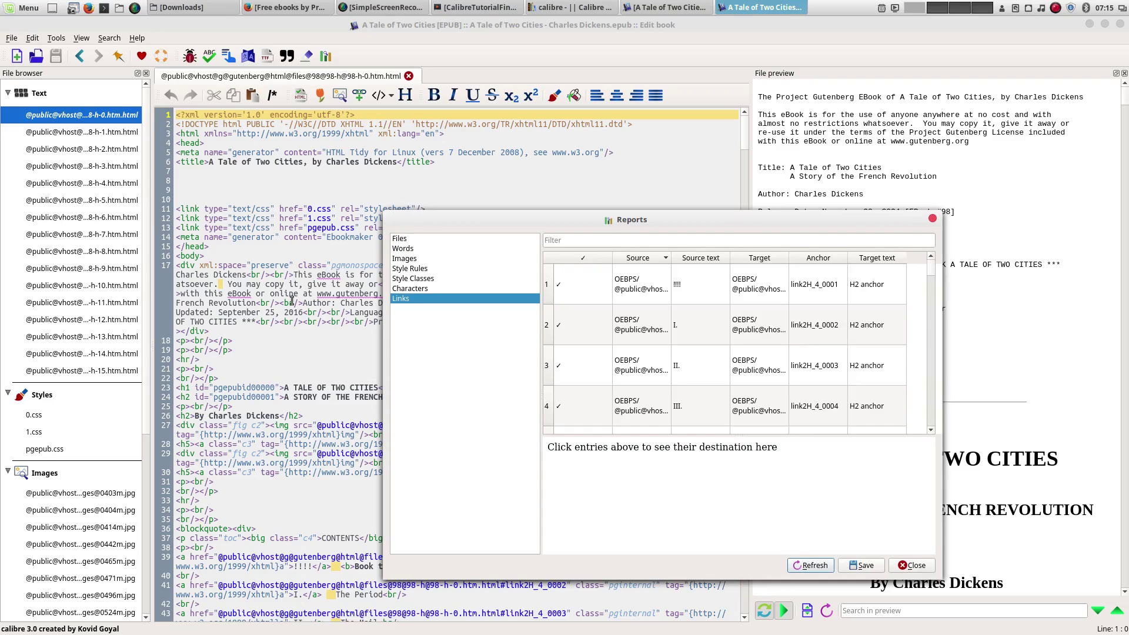
click(401, 239)
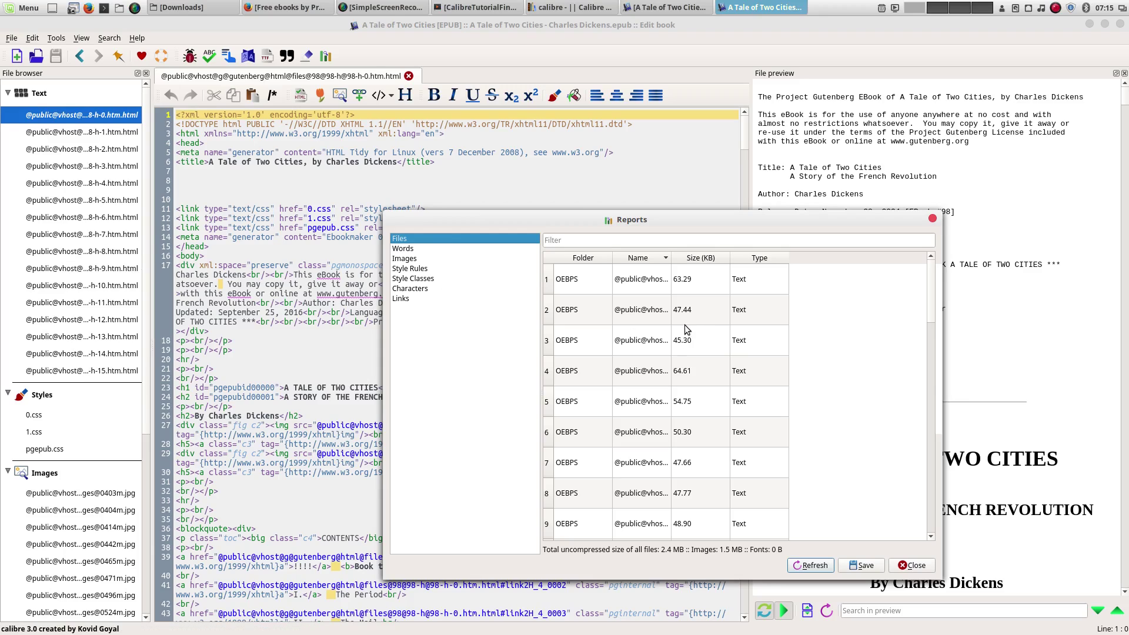
scroll(691, 341, down, 7)
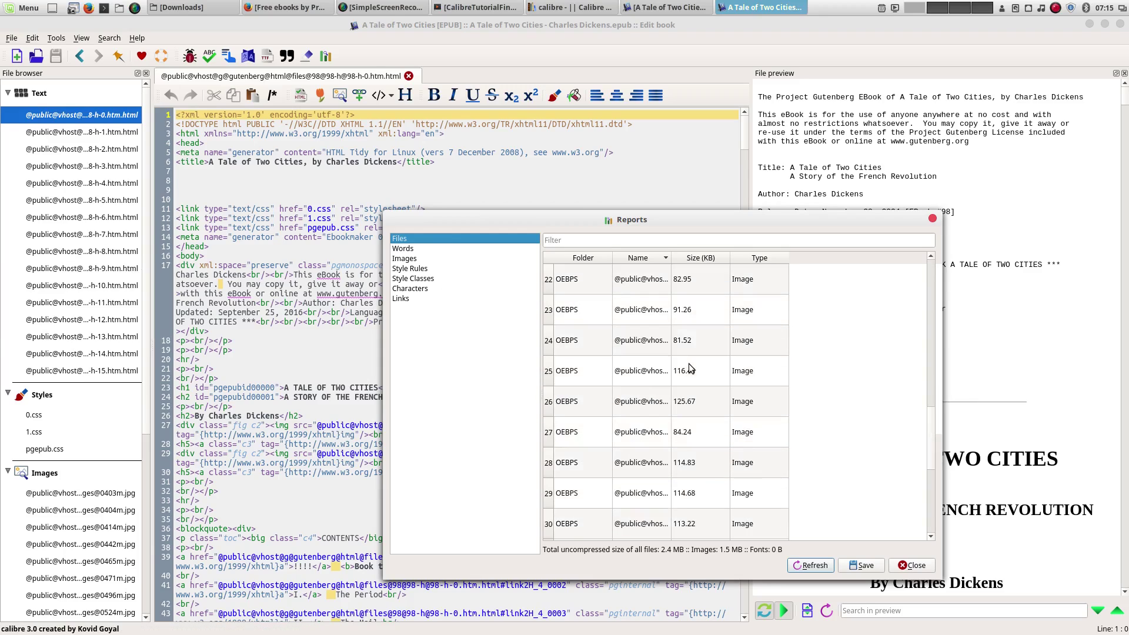
scroll(689, 367, up, 7)
Examine the Words report for the words in the book and how often each is used.
click(410, 249)
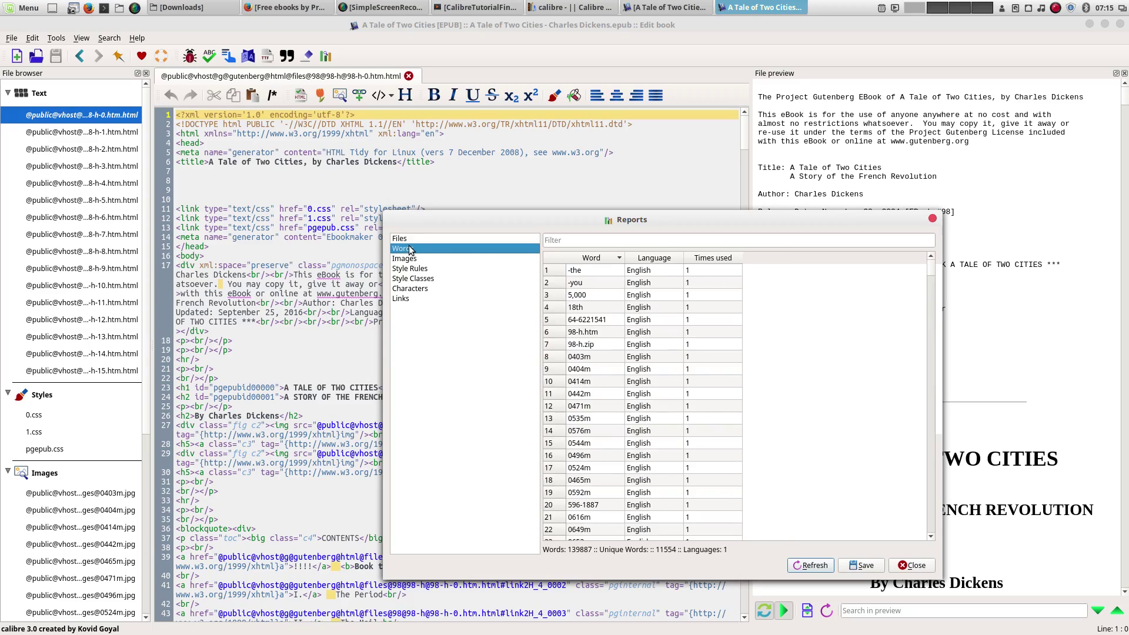
scroll(784, 418, down, 2)
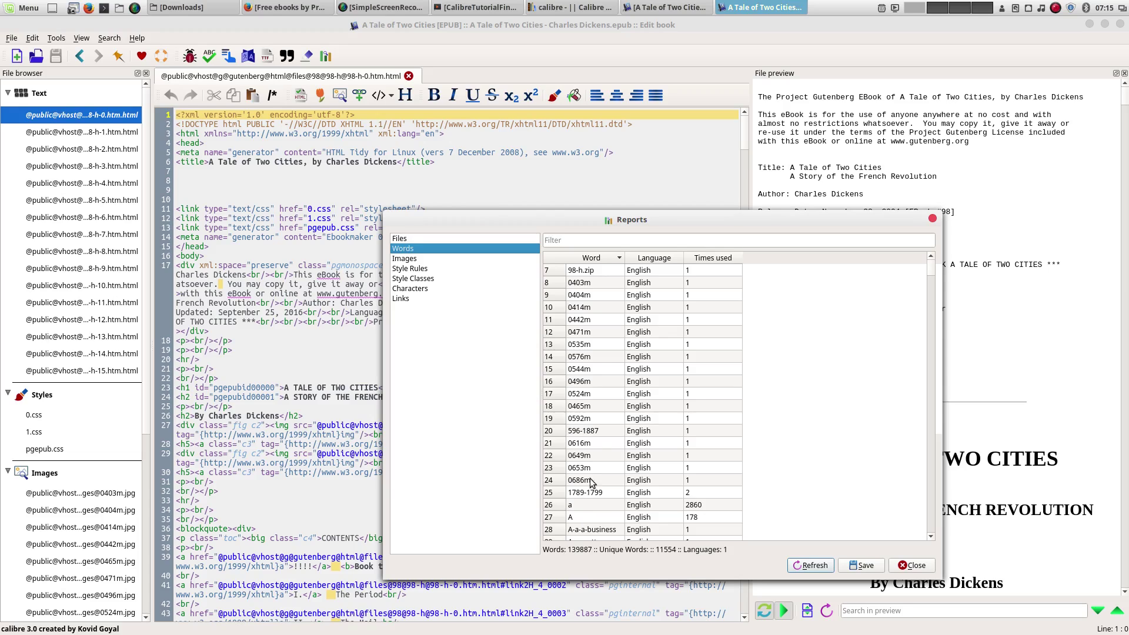
scroll(592, 479, down, 5)
scroll(592, 479, down, 13)
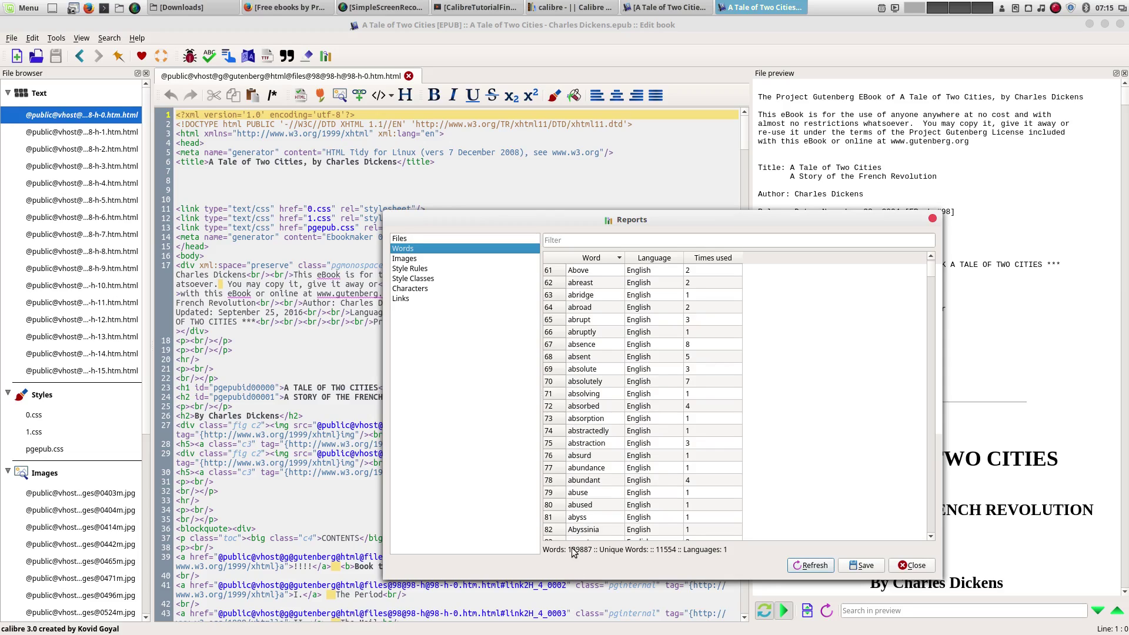
scroll(727, 414, down, 20)
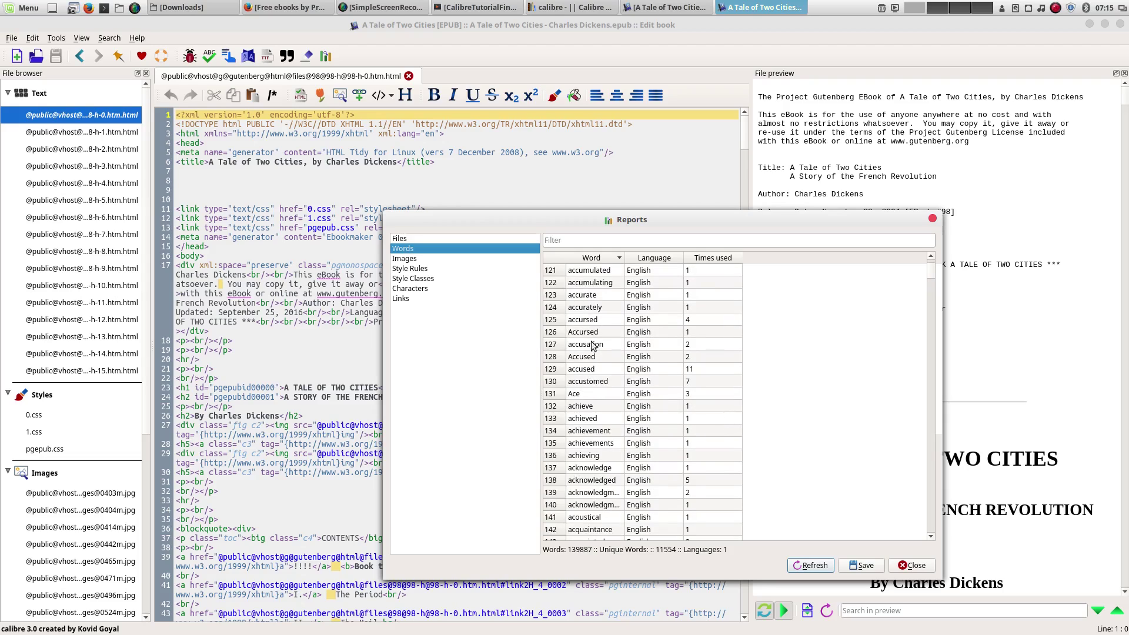
scroll(585, 423, down, 7)
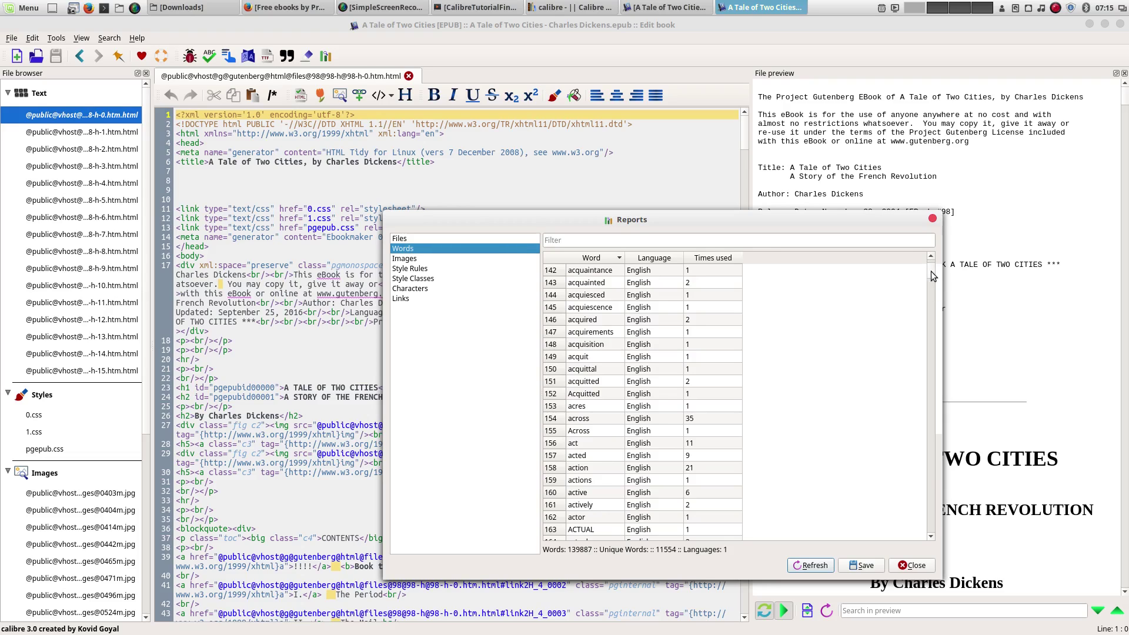
drag(932, 277, 910, 291)
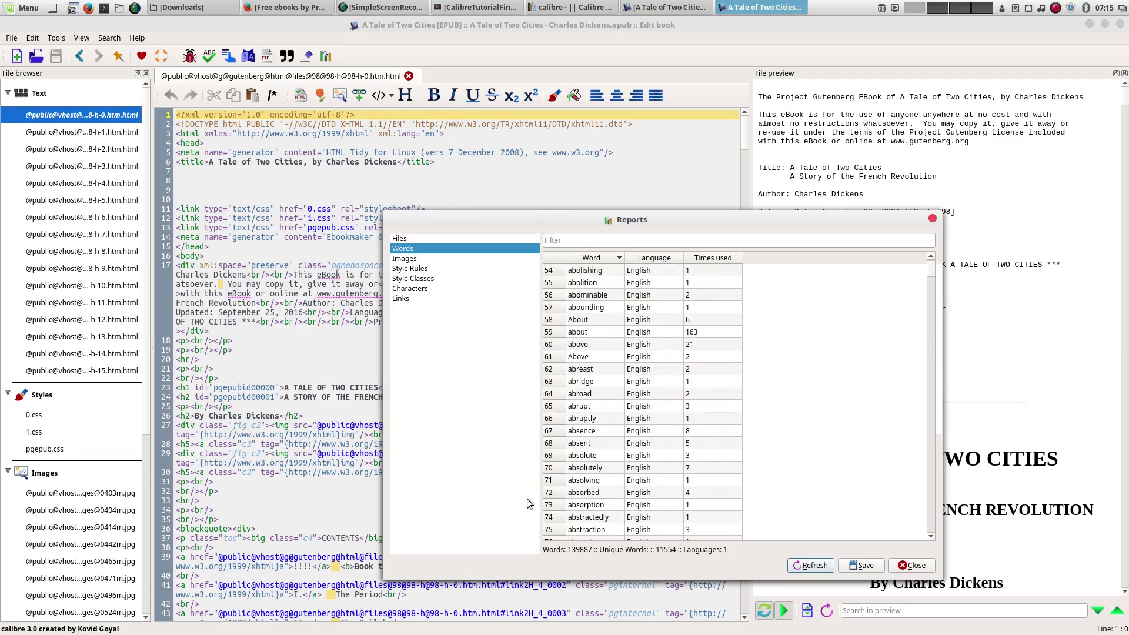
Examine the Images report through to the cover.jpg entry, checking image sizes, usage and resolutions.
click(395, 259)
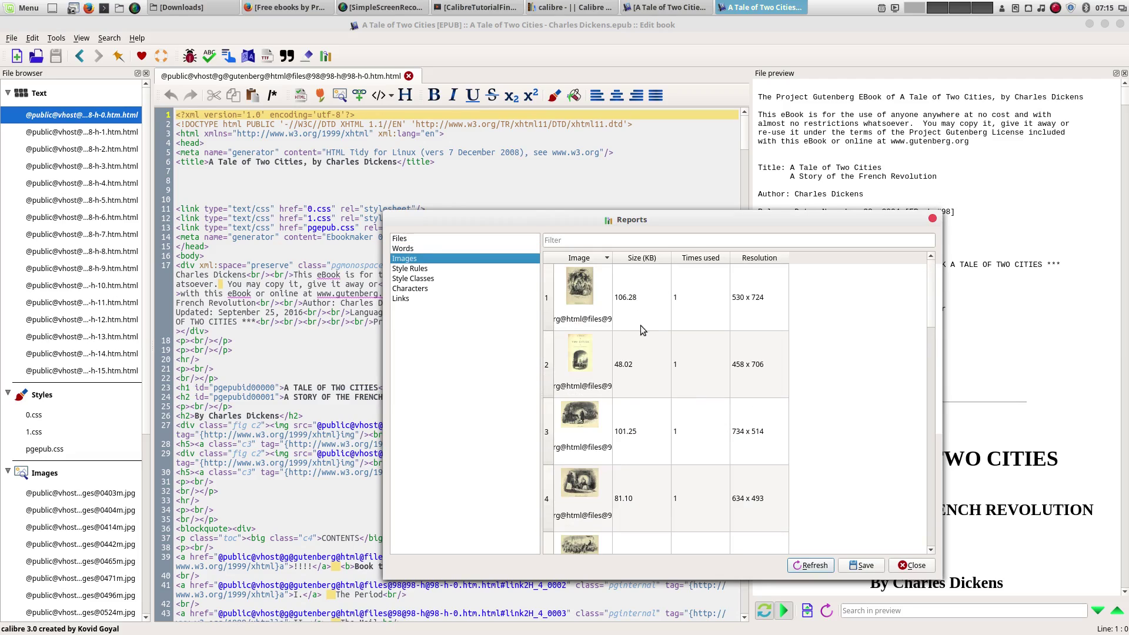
scroll(676, 379, down, 4)
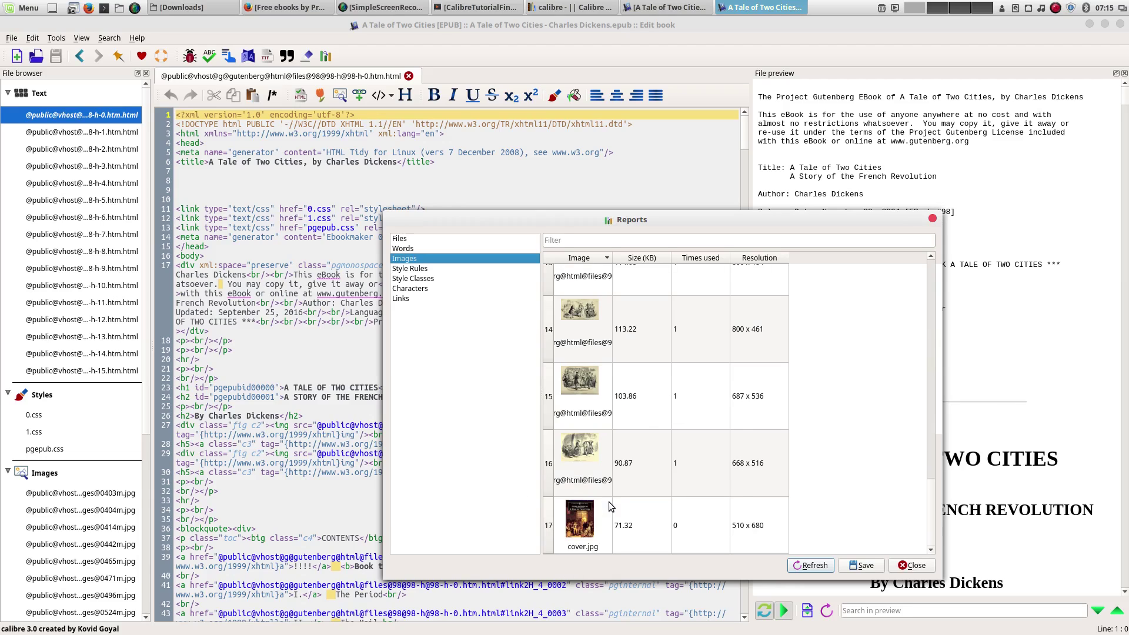
Examine the Style Rules and Style Classes reports for how often each CSS rule and class is used.
scroll(609, 502, up, 4)
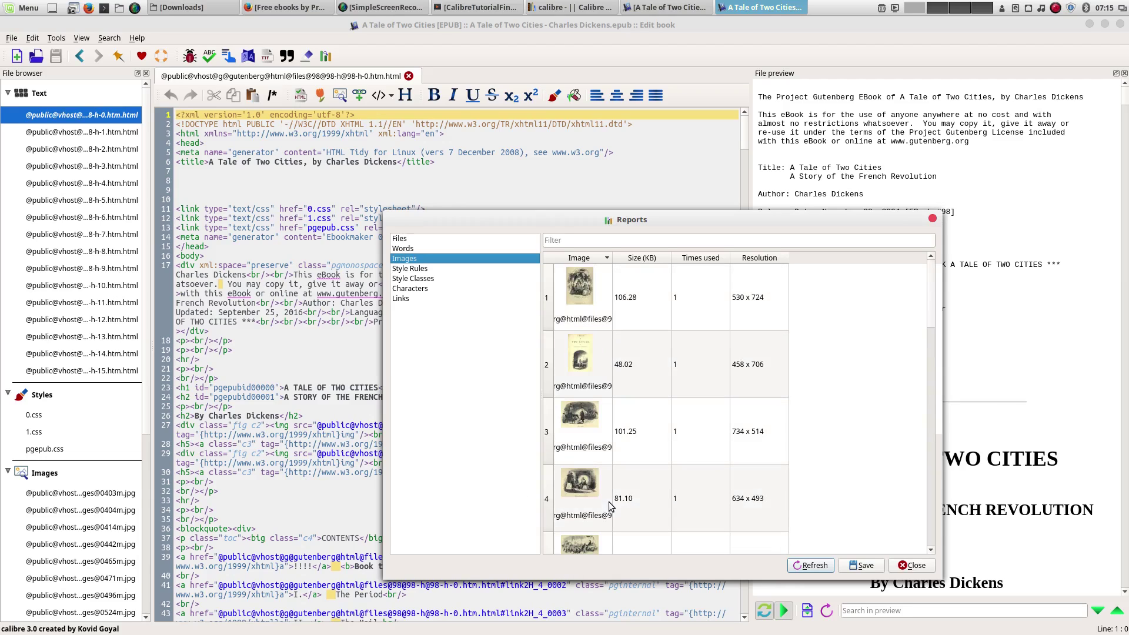
click(410, 268)
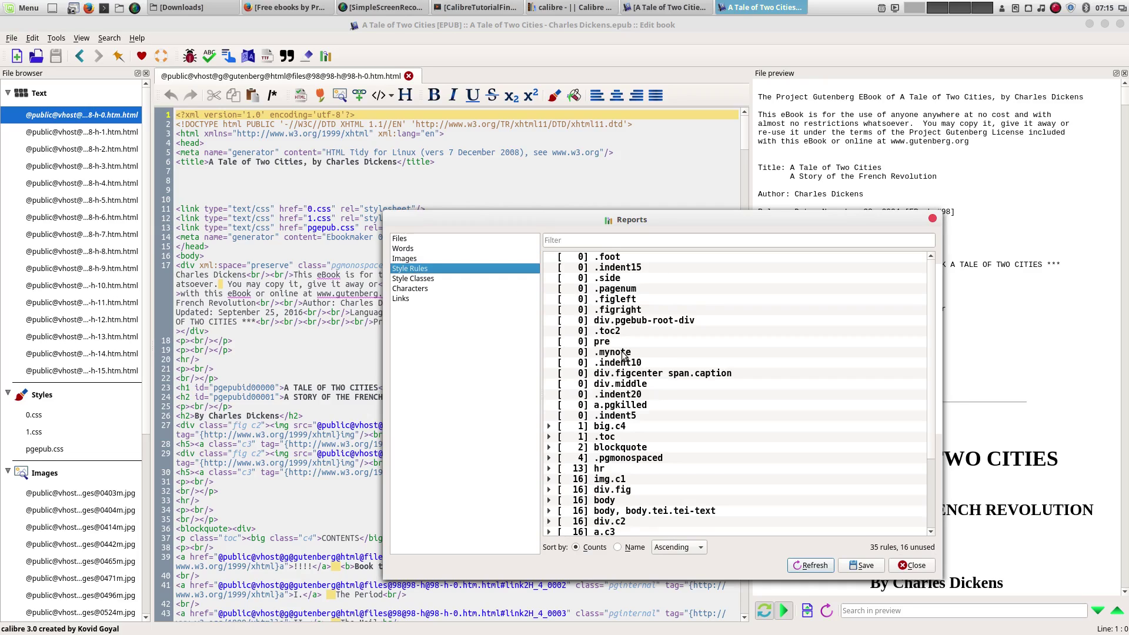
scroll(653, 372, down, 3)
scroll(678, 394, up, 3)
click(413, 279)
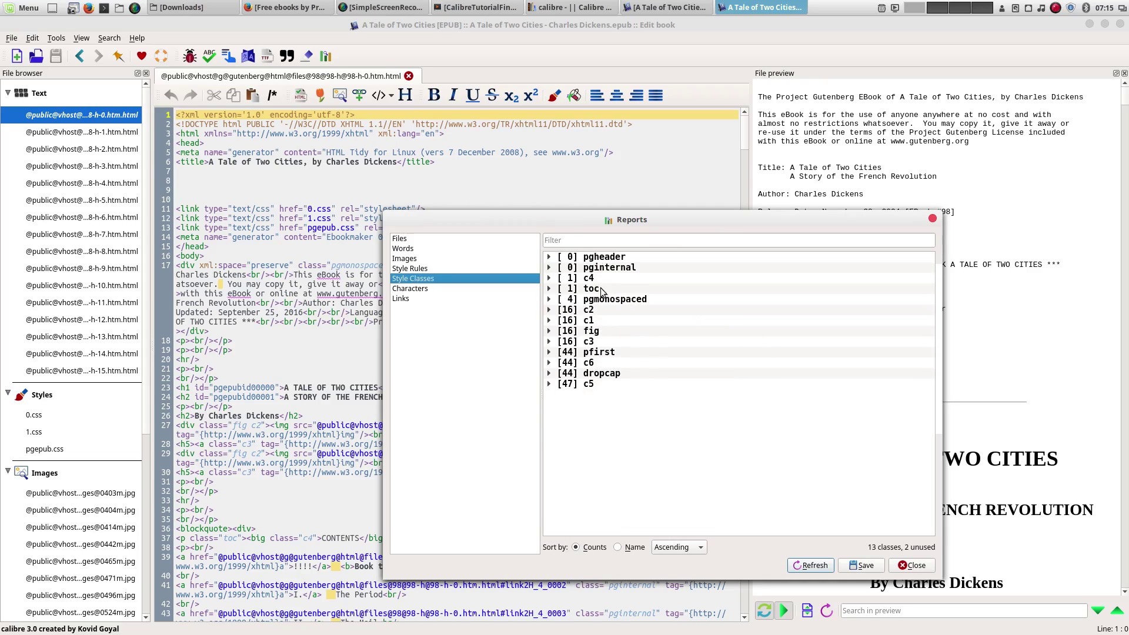
Examine the Characters report for the name, codepoint and usage of each character in the book.
click(404, 288)
scroll(695, 388, down, 13)
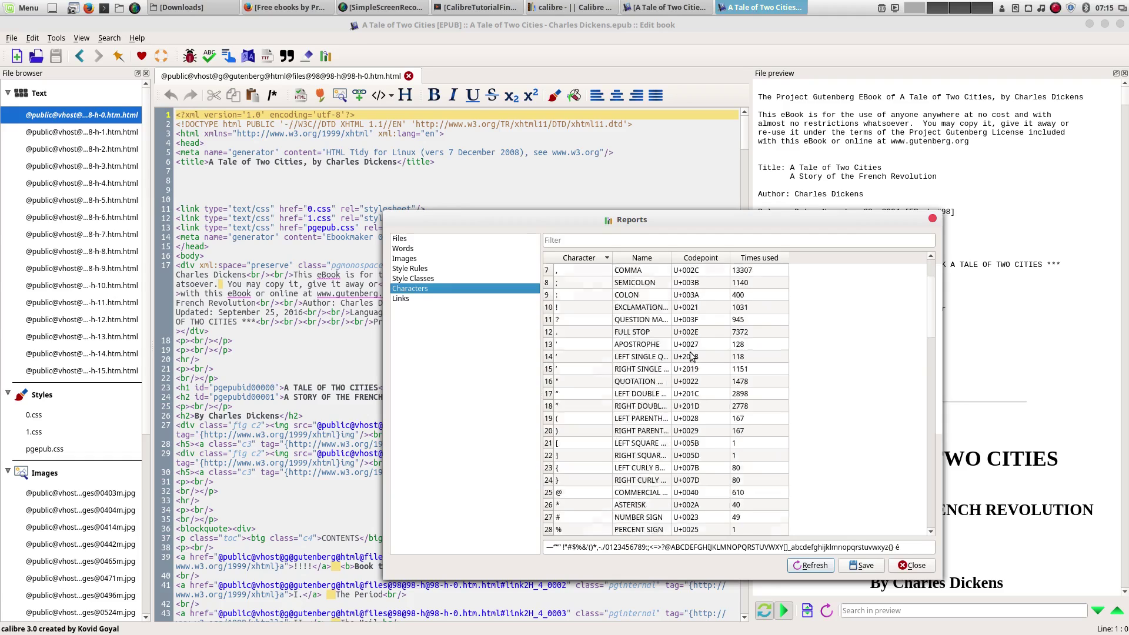
scroll(695, 388, down, 3)
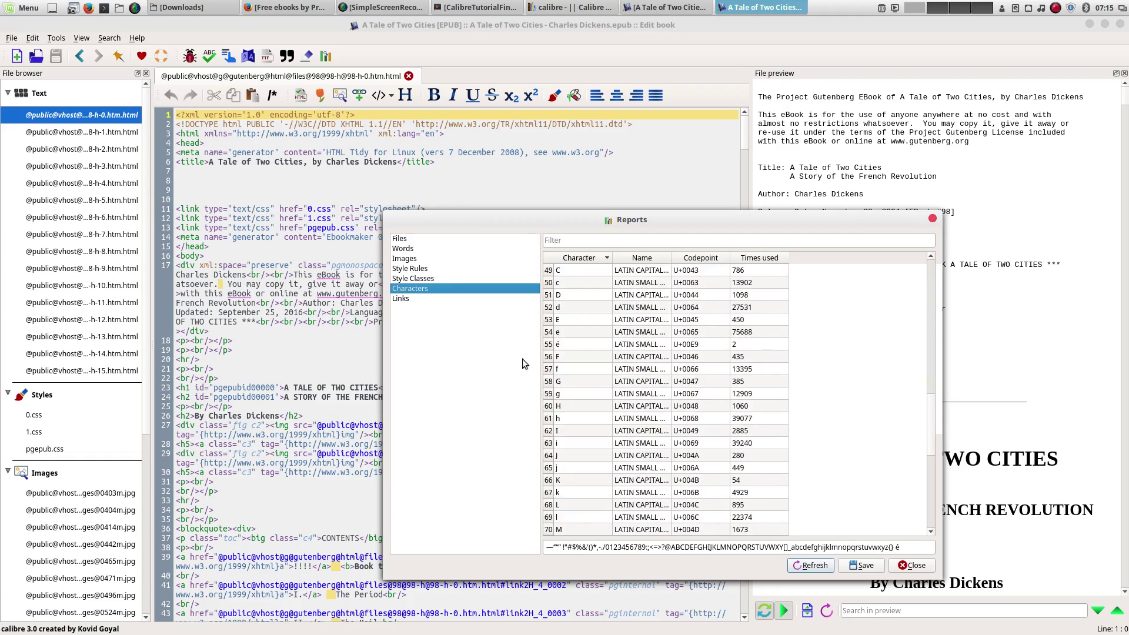
Examine the Links report for the source, target and anchor of each link, and close the reports.
click(409, 298)
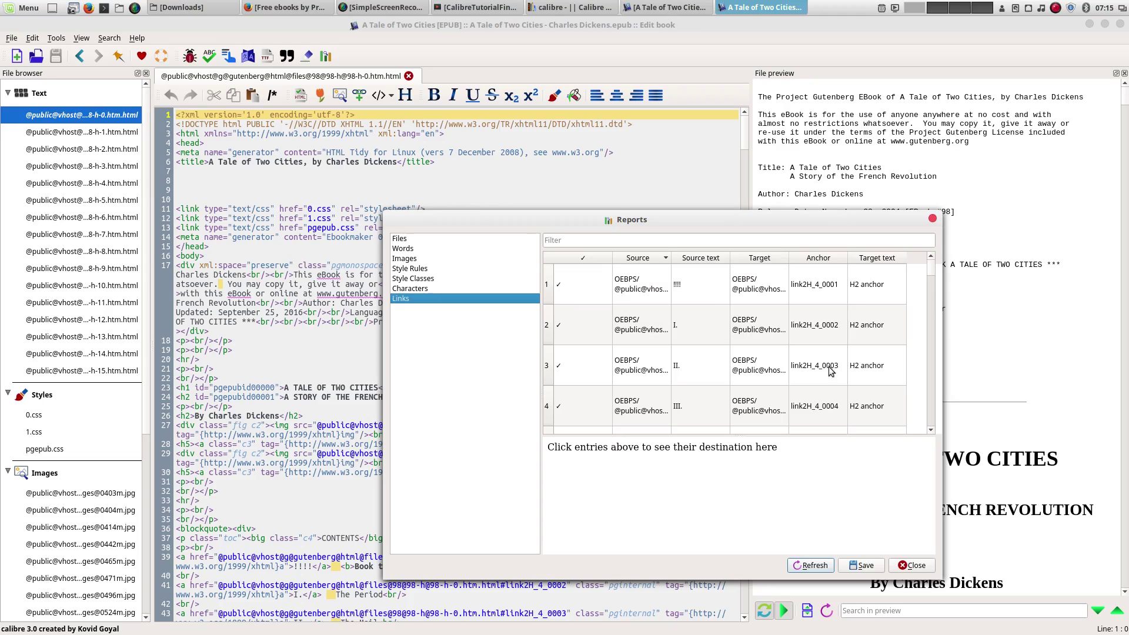
scroll(804, 374, down, 11)
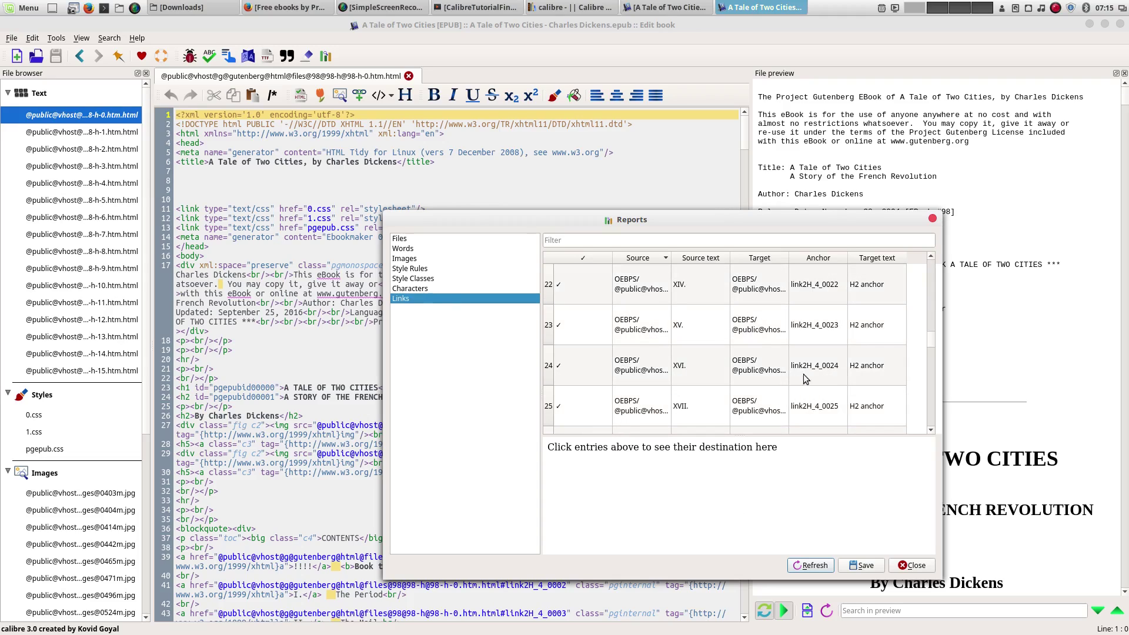
click(932, 219)
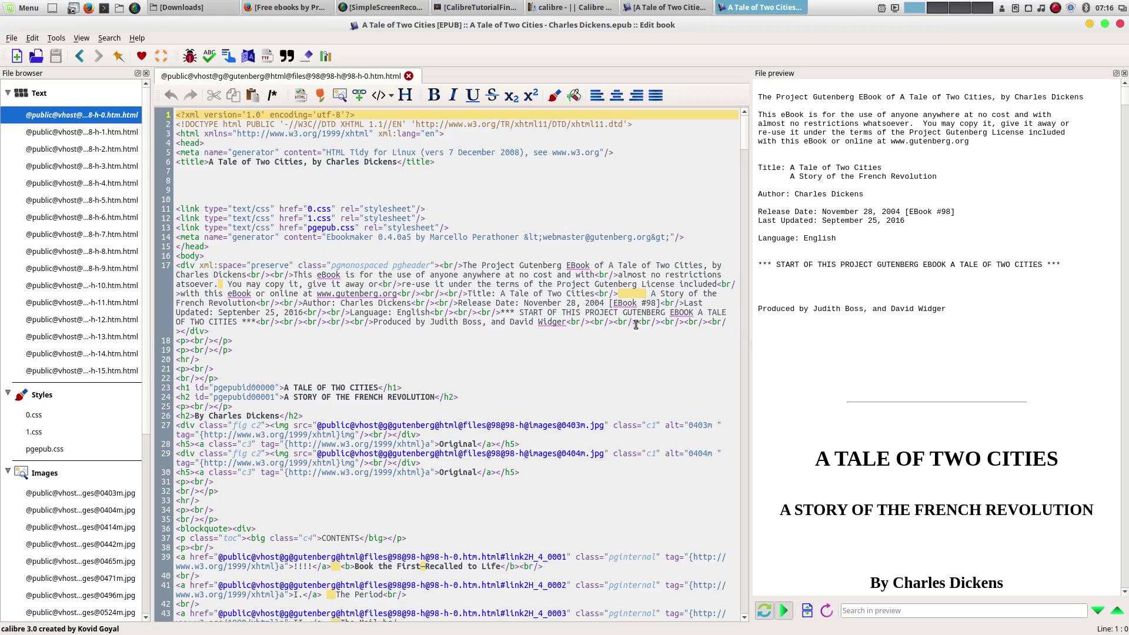
Smarten the punctuation throughout the book, review the differences it made in the files, and close the comparison keeping the changes.
click(628, 294)
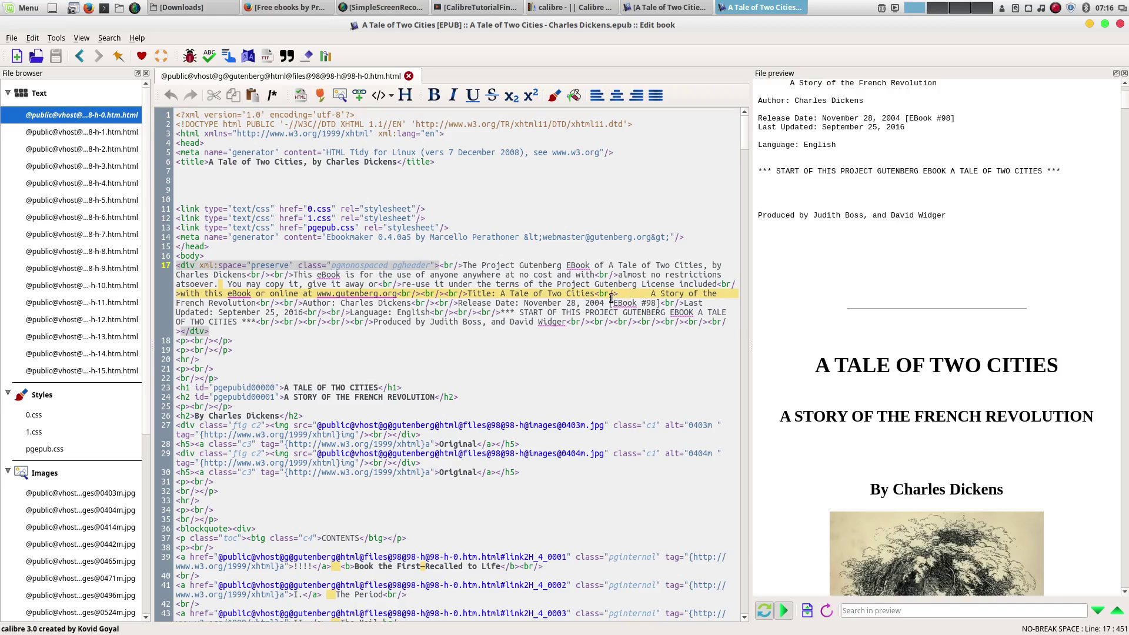
click(650, 360)
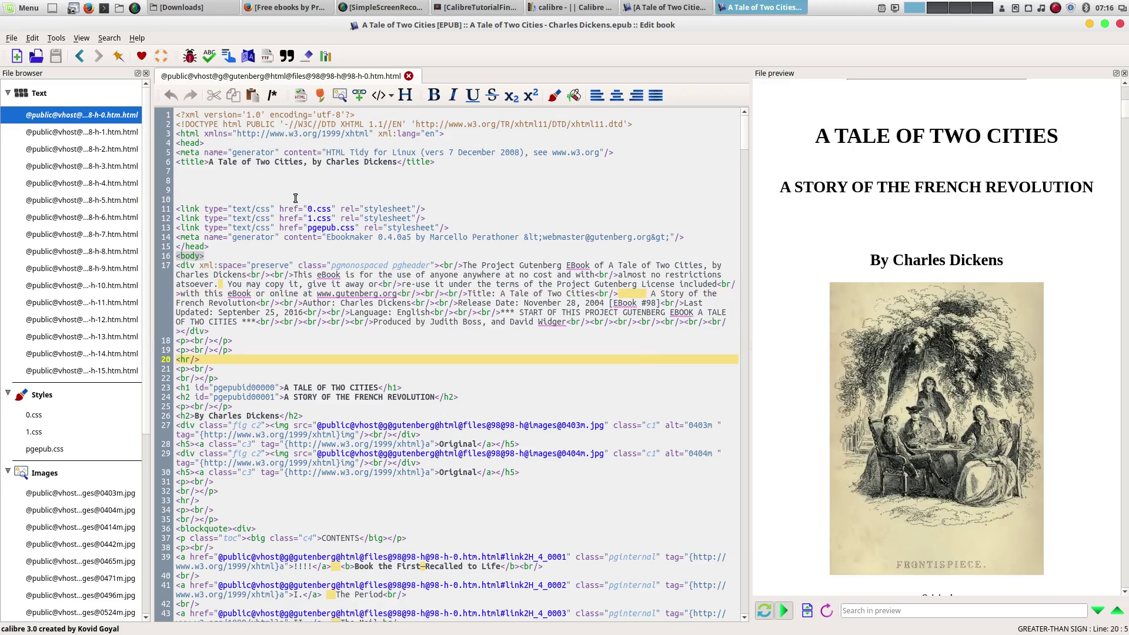
click(290, 57)
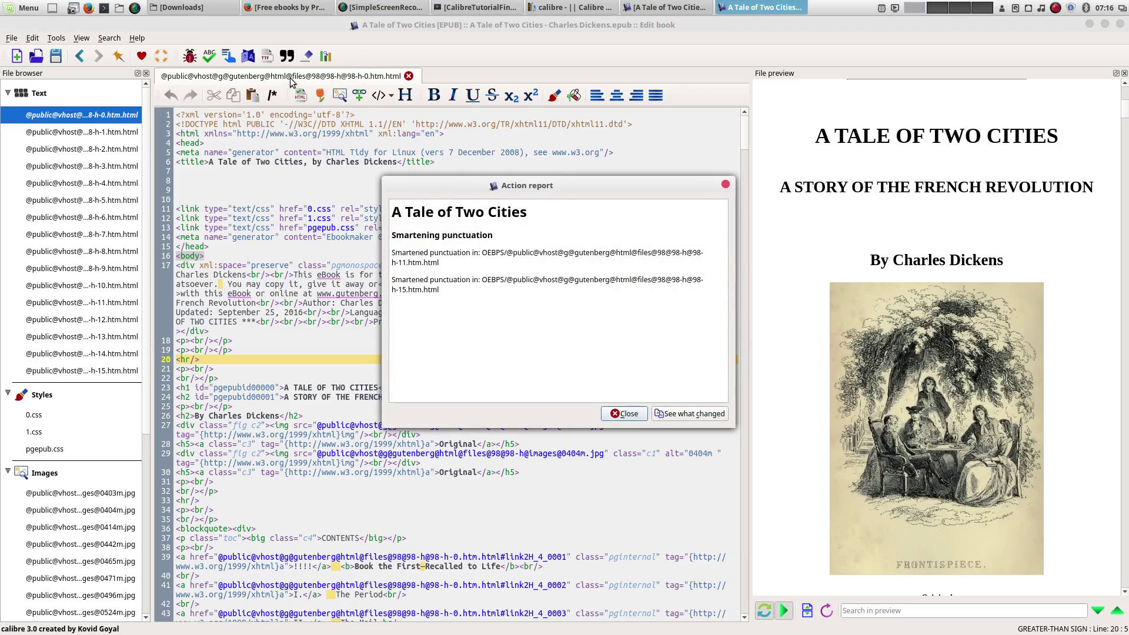
click(694, 415)
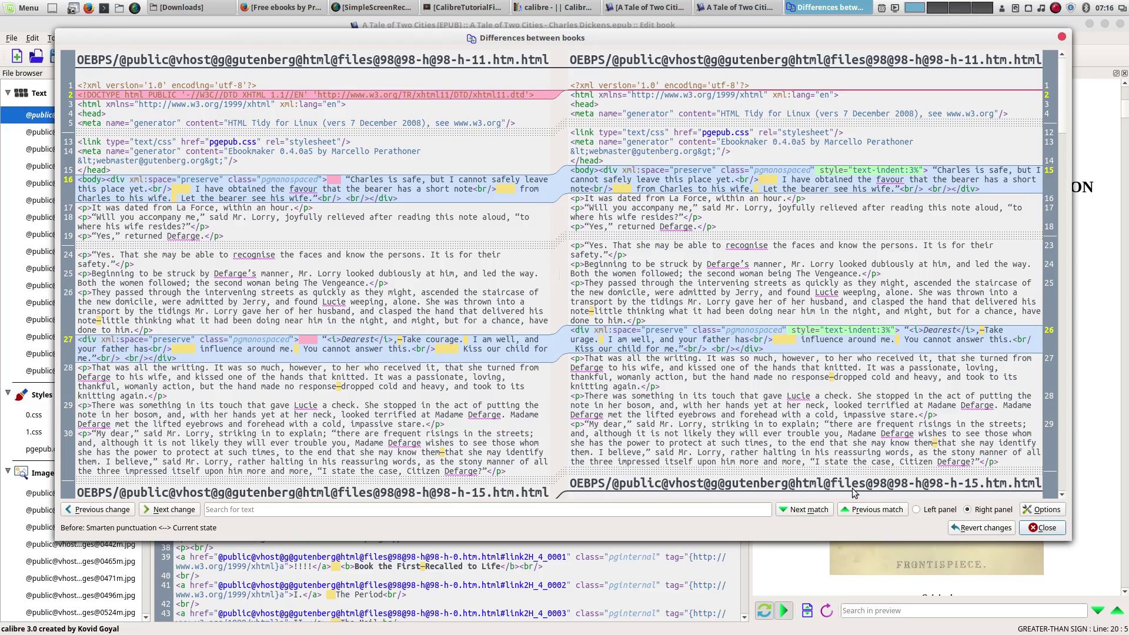
click(1048, 527)
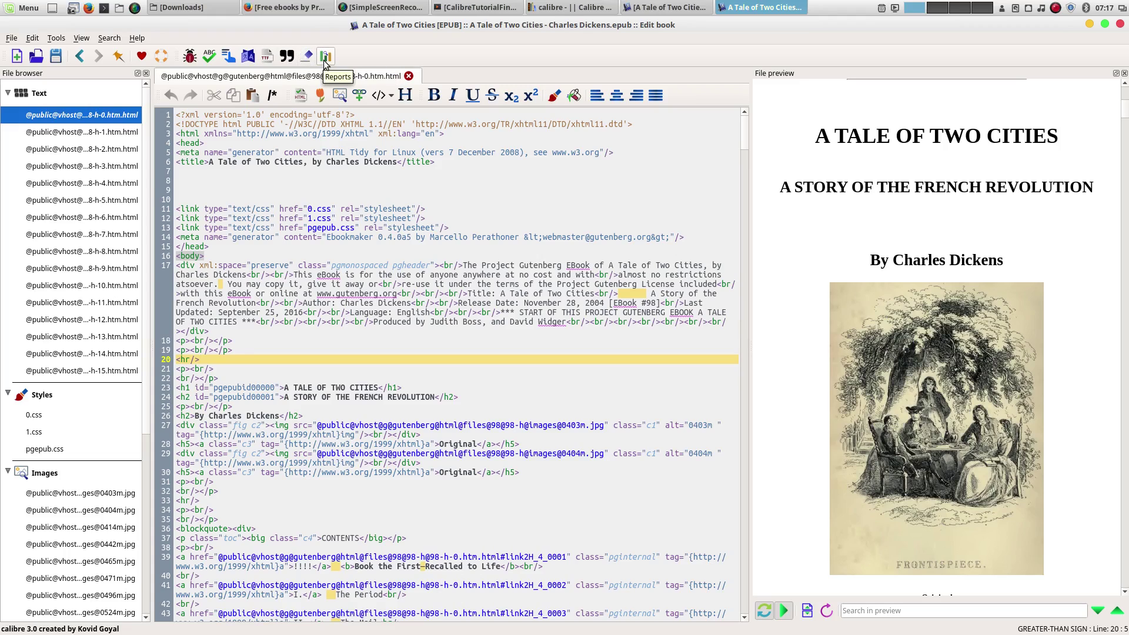
Look through the special characters available for insertion, including European scripts and General punctuation, and close the character picker without inserting any.
click(247, 56)
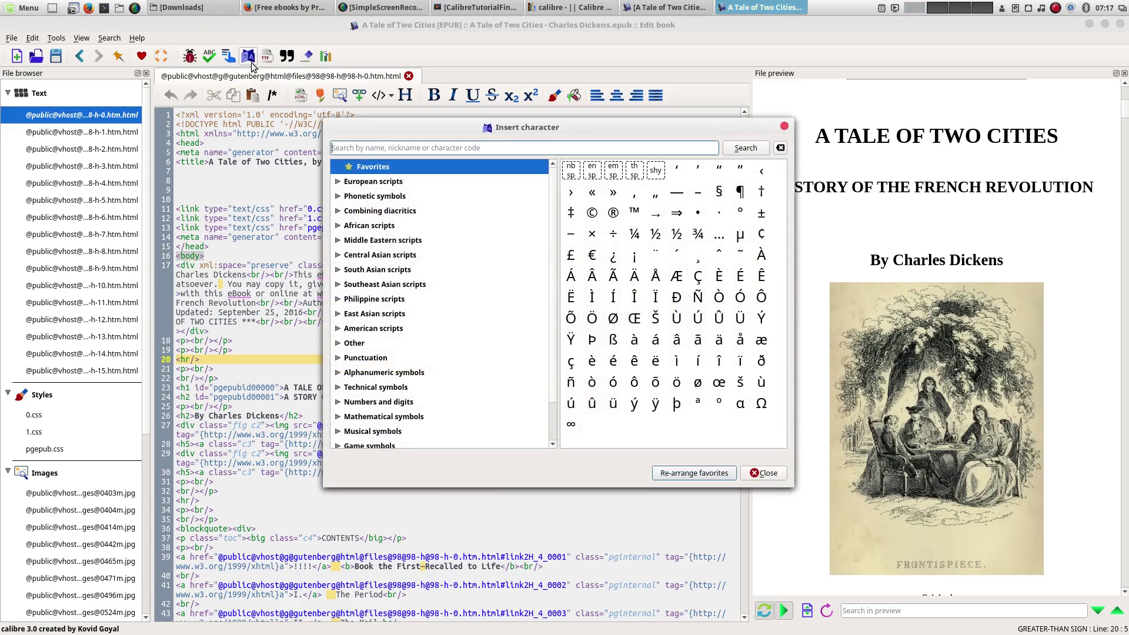
click(355, 186)
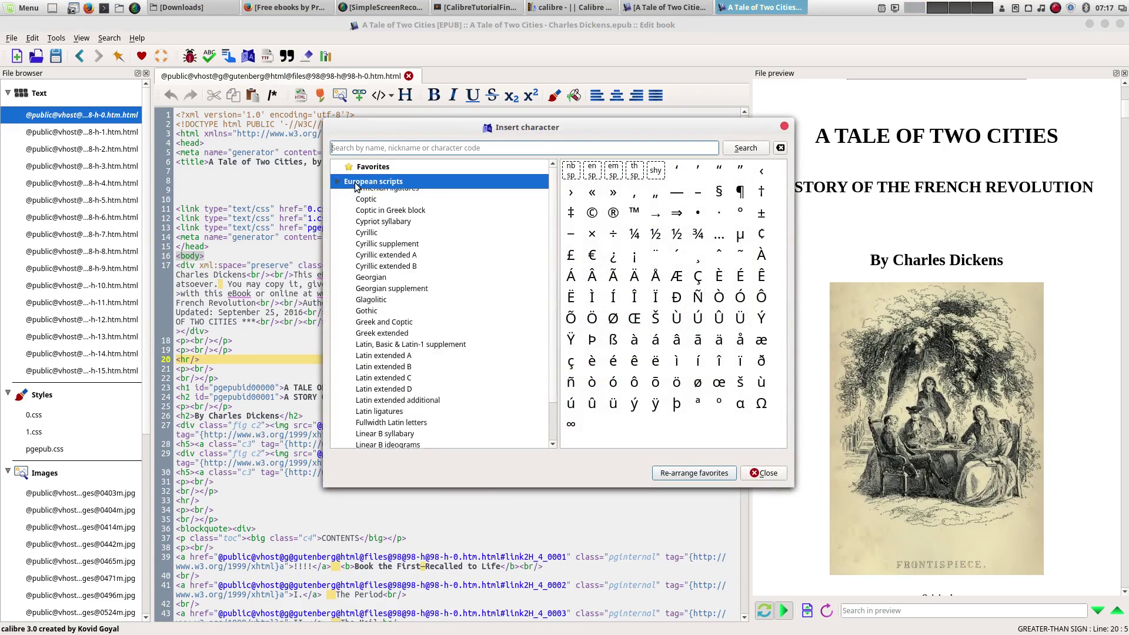
click(344, 182)
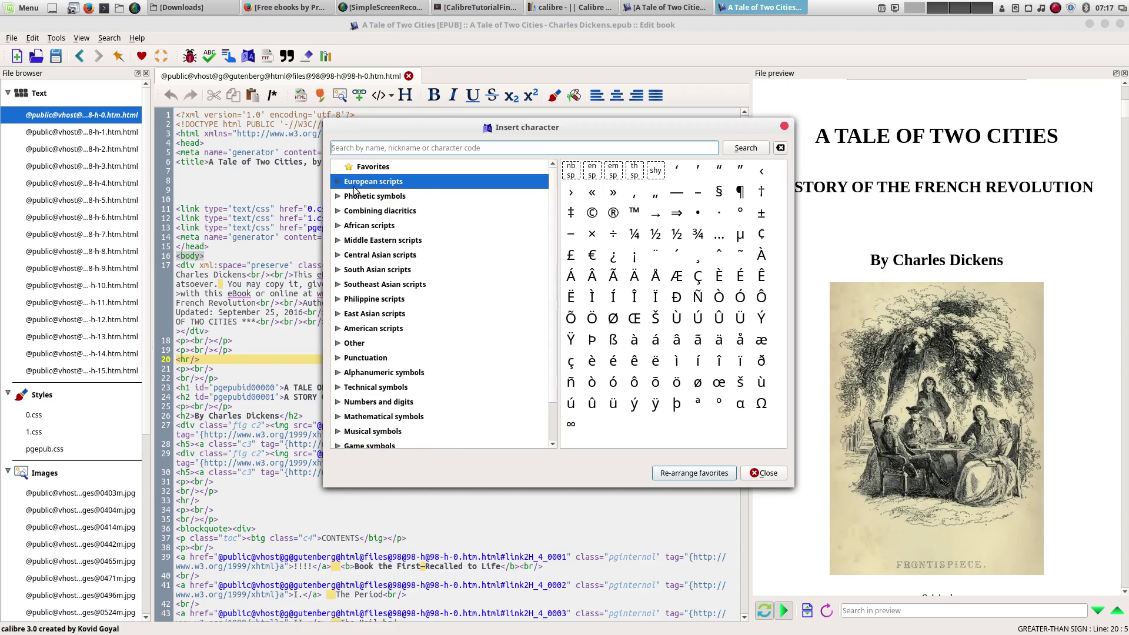
scroll(397, 407, down, 1)
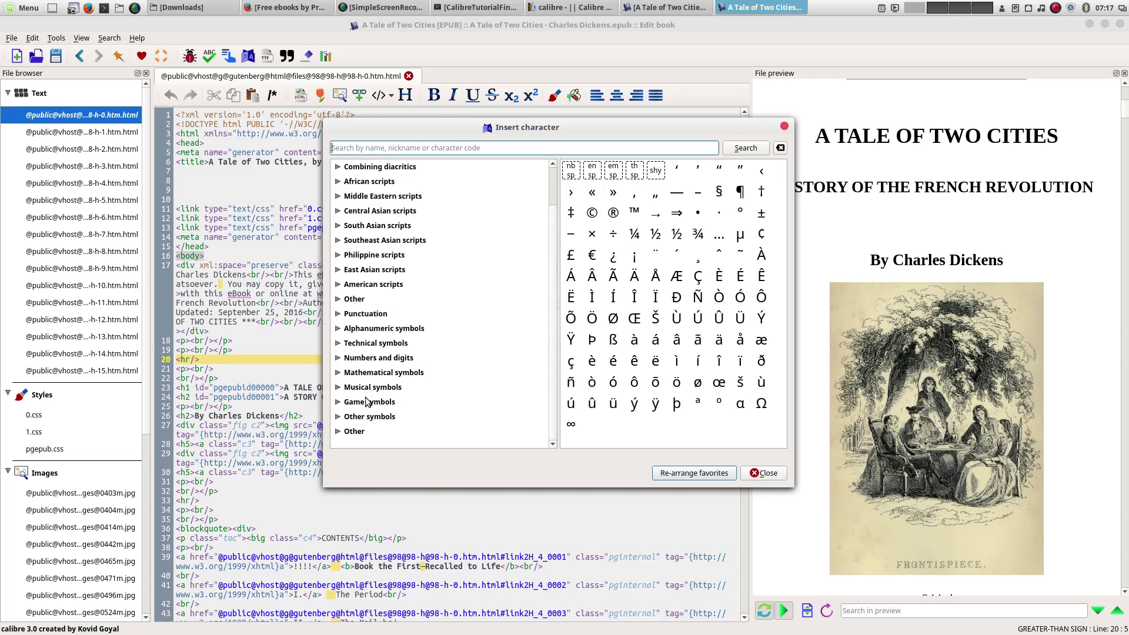
click(346, 315)
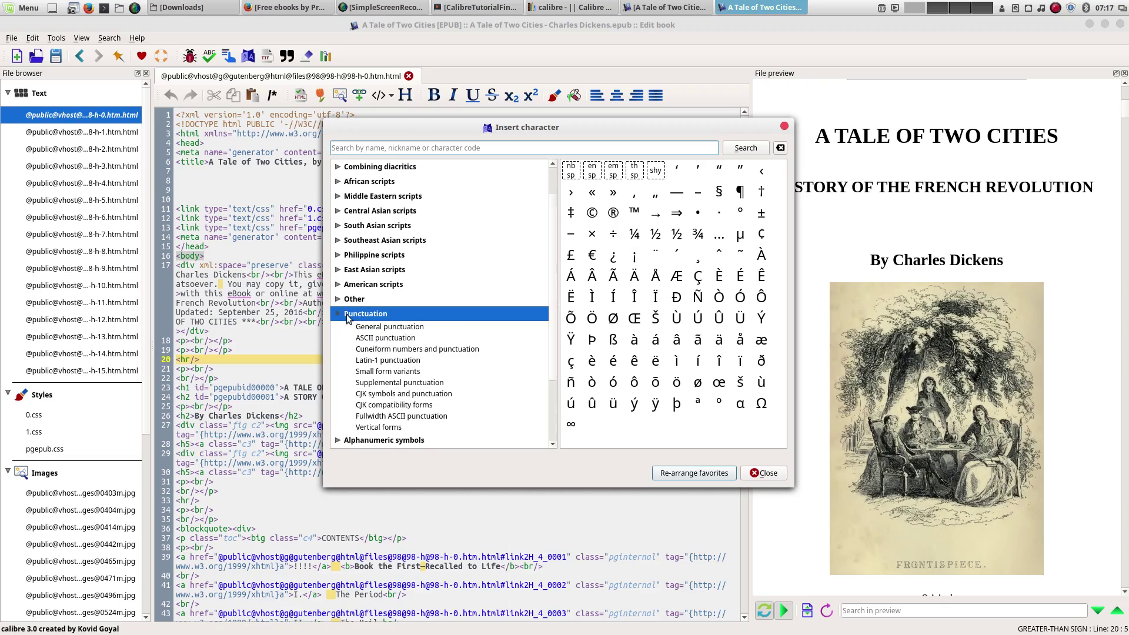
click(379, 327)
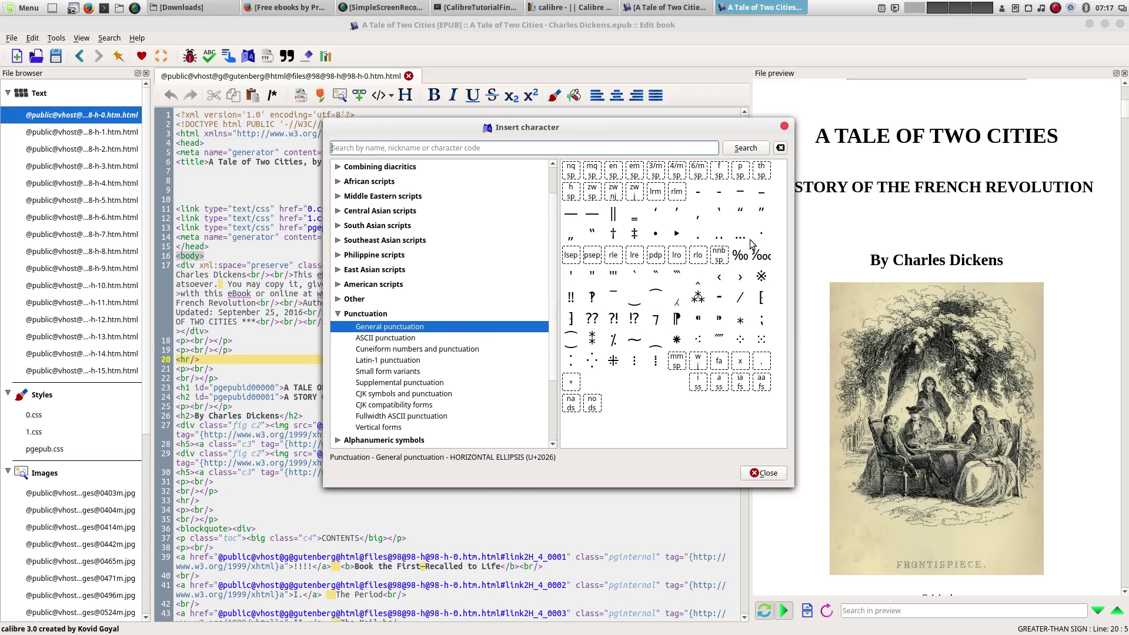
click(784, 126)
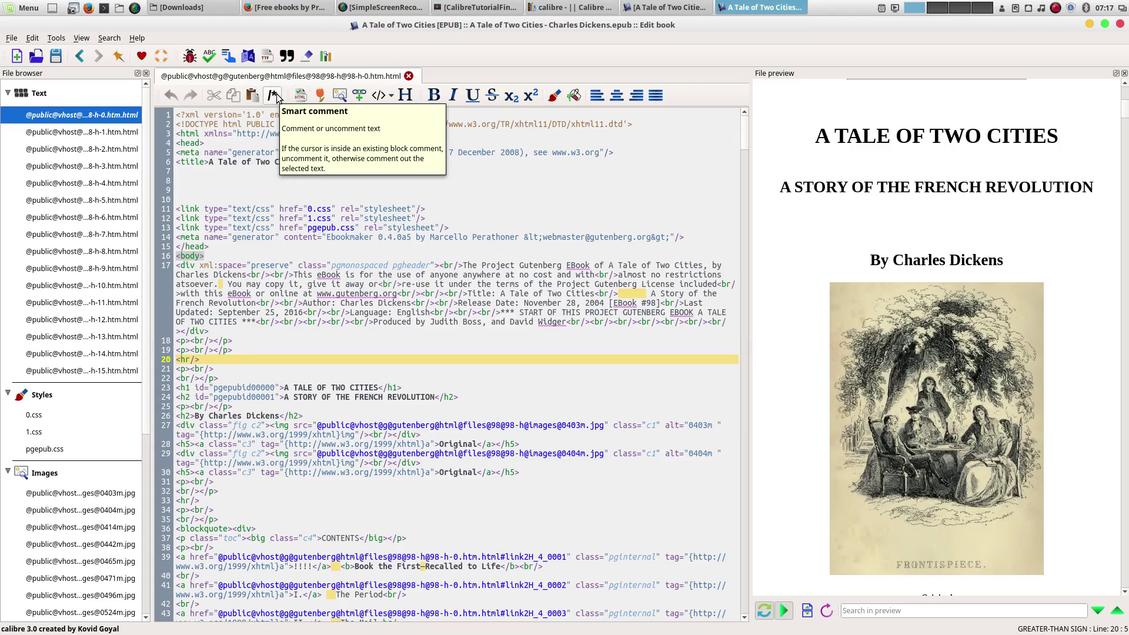
Find the chapter "I. The Period" in the preview and select "There were a king with a large jaw" to locate it in the code.
scroll(909, 369, down, 5)
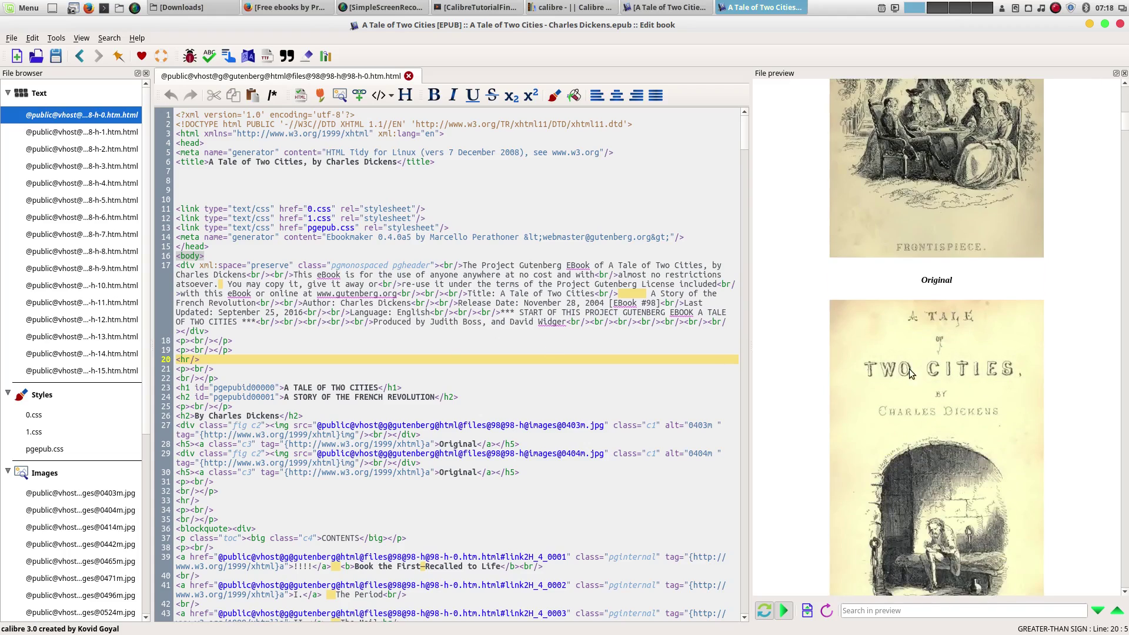
scroll(909, 368, down, 20)
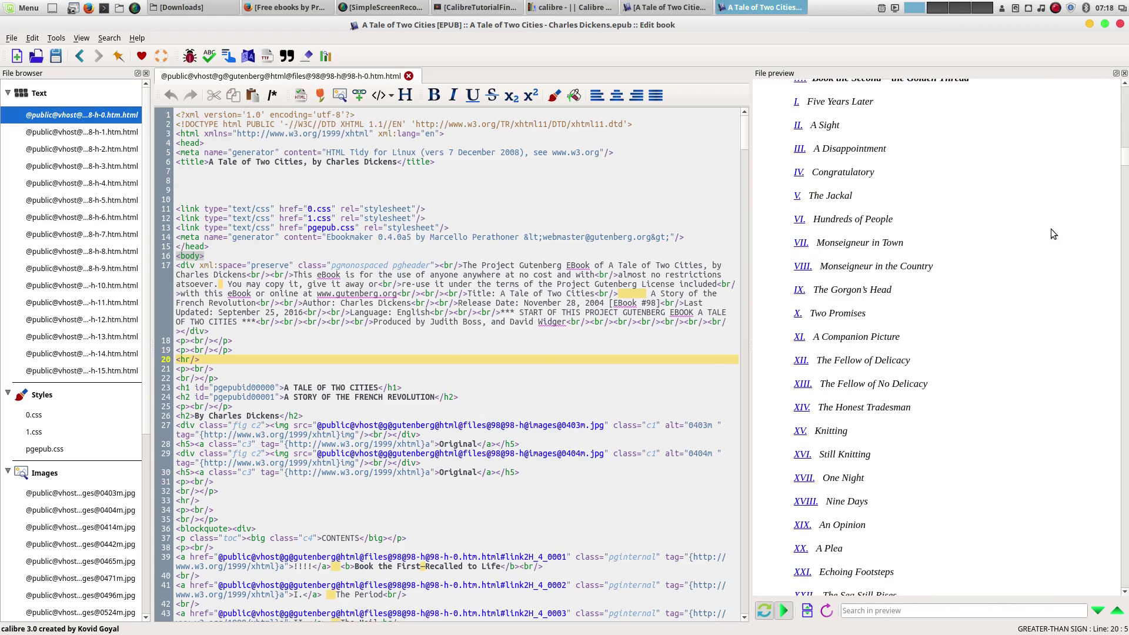
drag(1124, 160, 1127, 209)
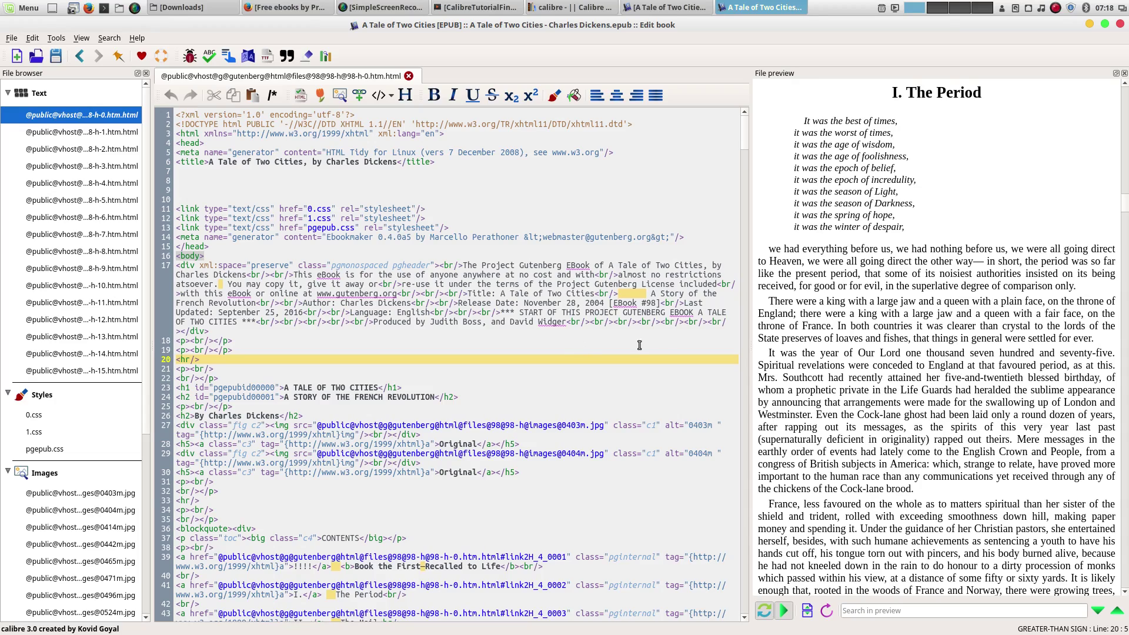
drag(768, 302, 916, 301)
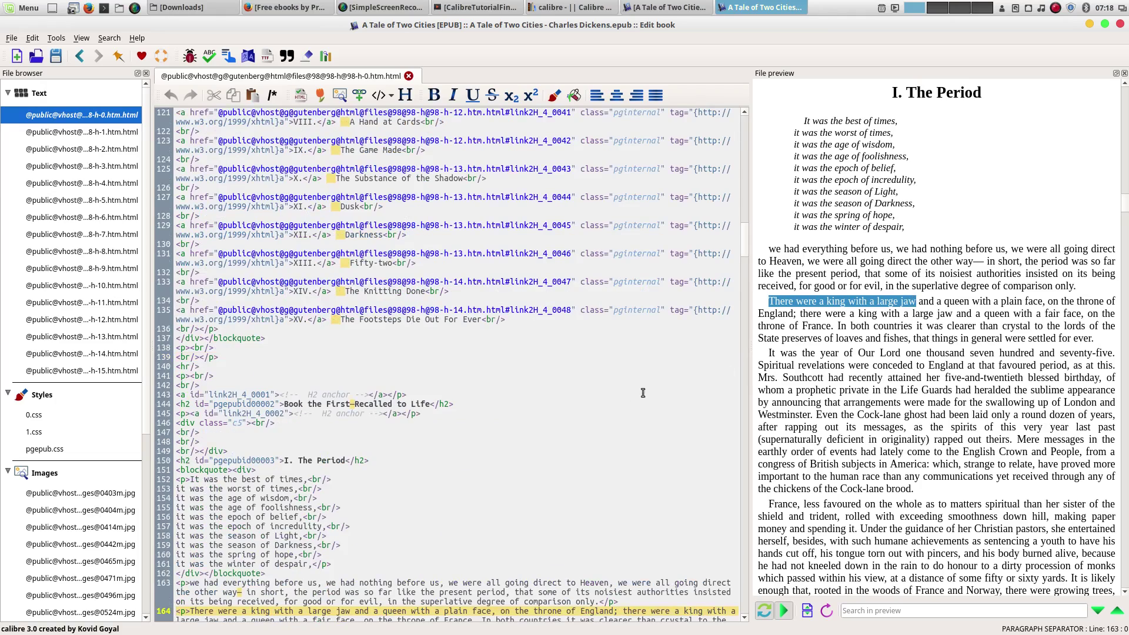
Comment out "There were a king with a large jaw" in the code on line 164 and check the paragraph in the preview.
scroll(602, 434, down, 4)
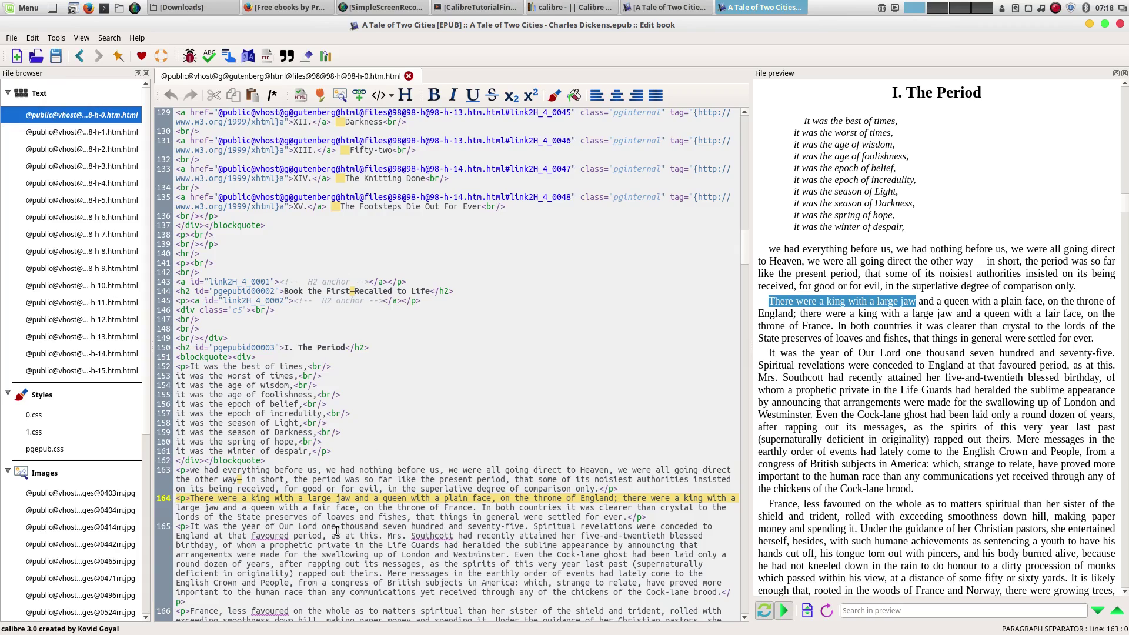
click(322, 517)
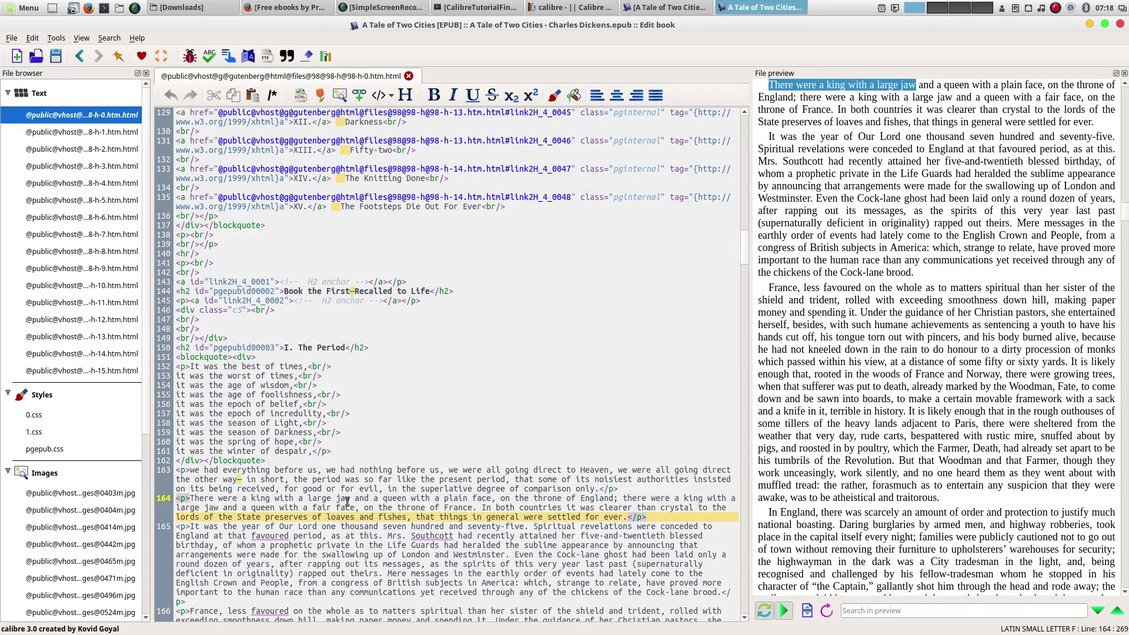
drag(351, 498, 190, 500)
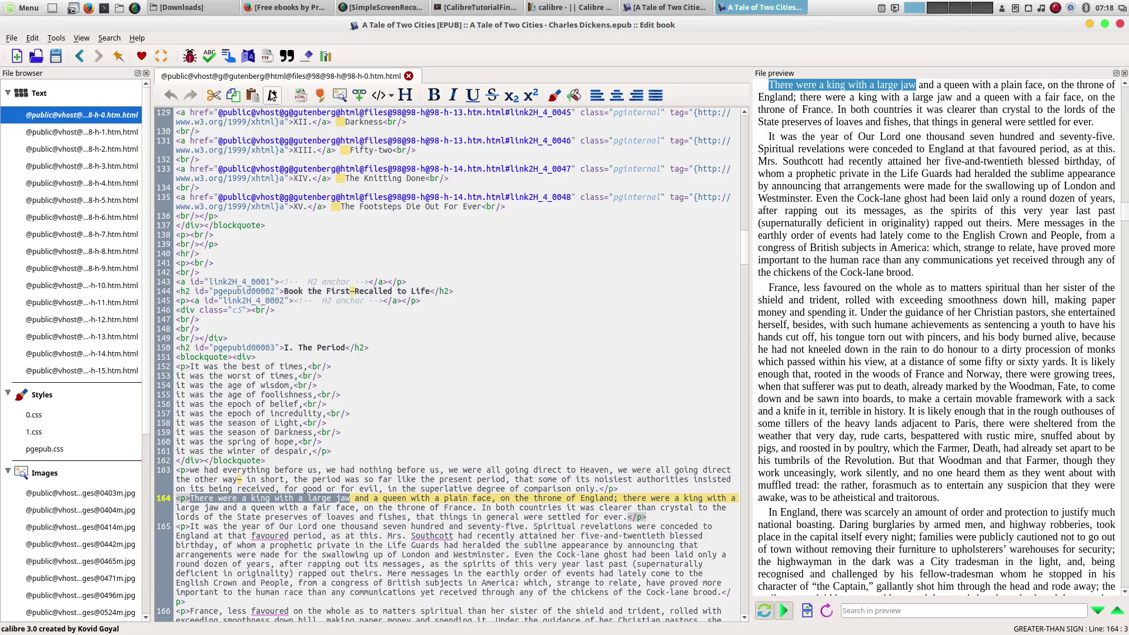
click(273, 96)
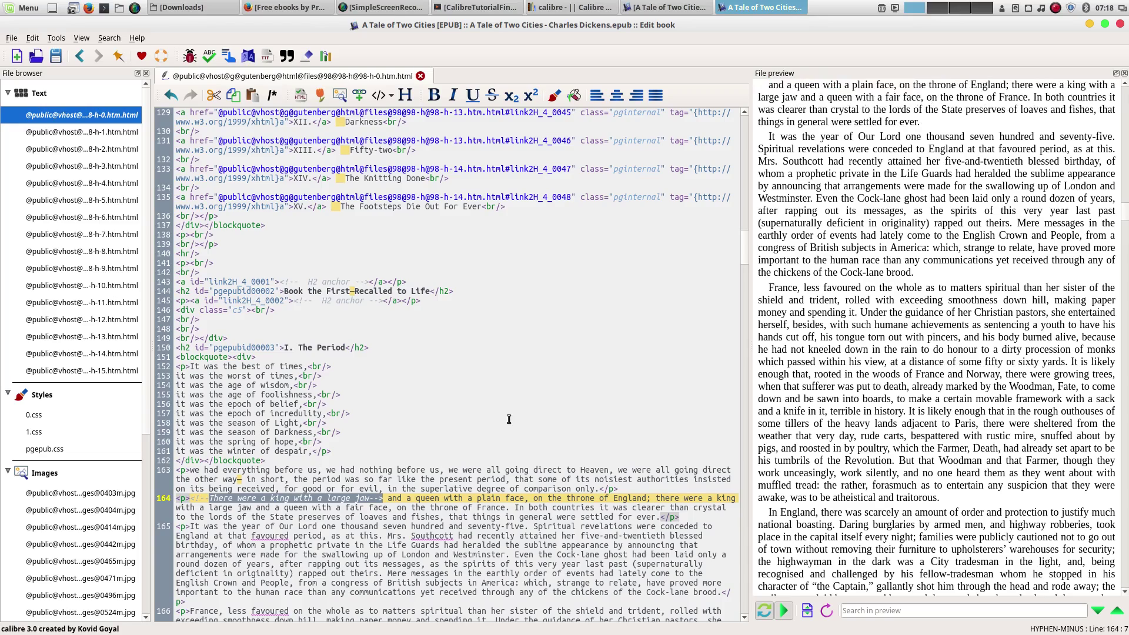
scroll(790, 295, up, 3)
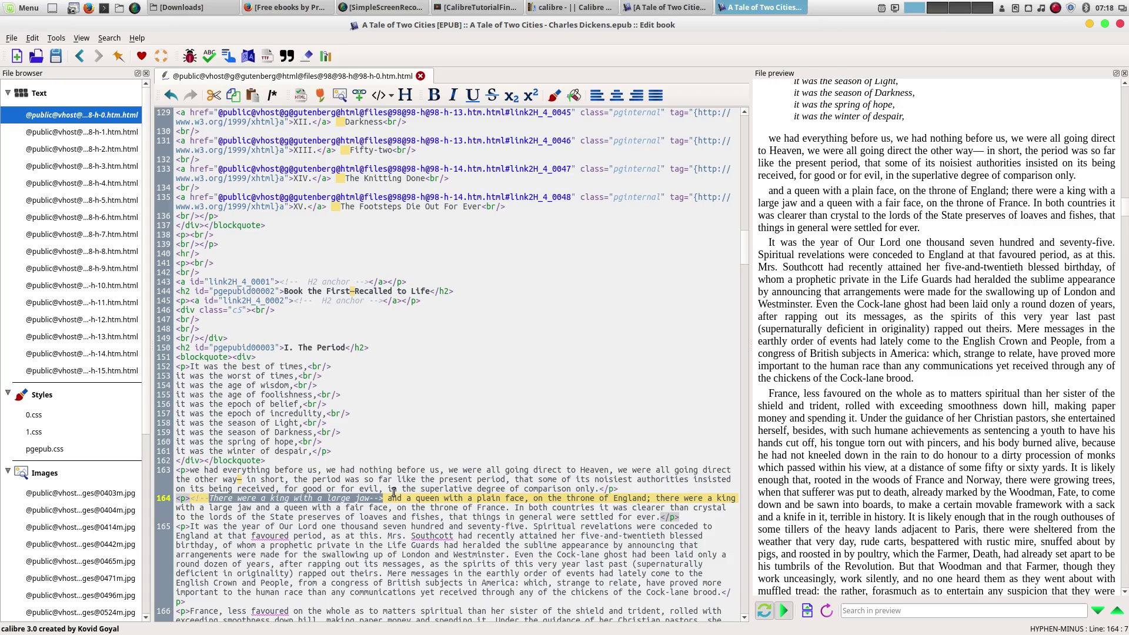
click(359, 497)
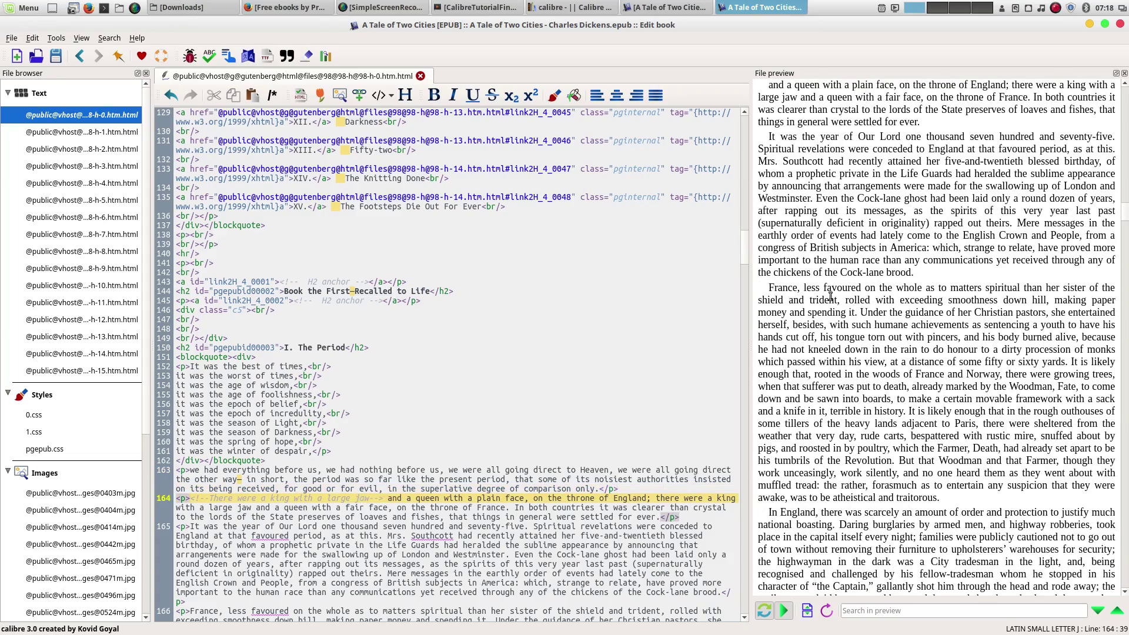
scroll(830, 296, up, 3)
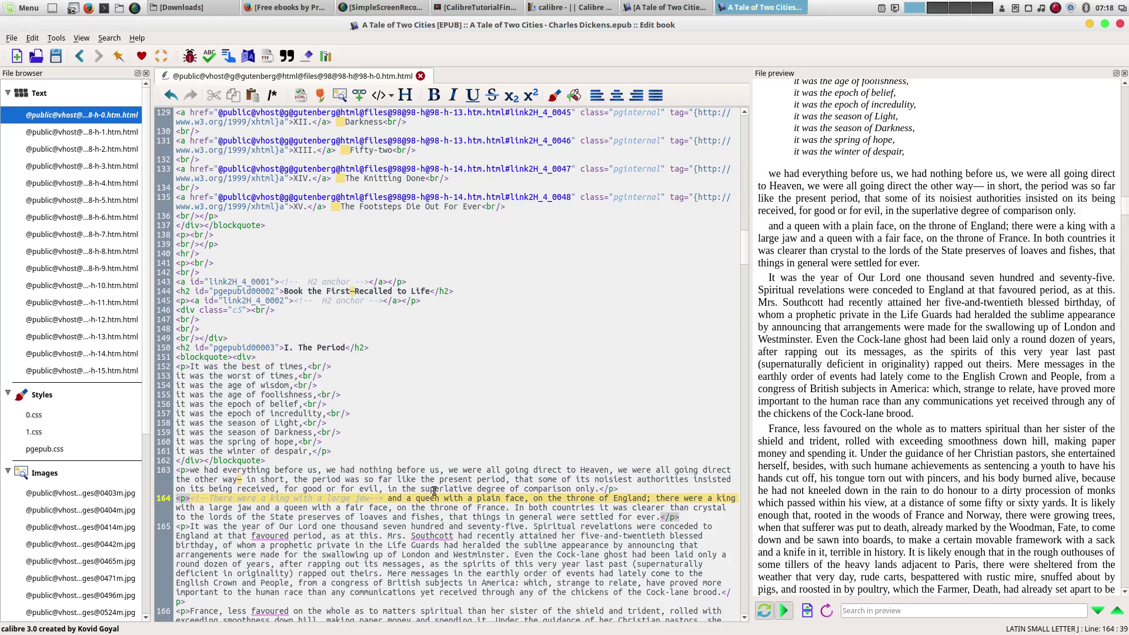
Uncomment "There were a king with a large jaw" on line 164 with Smart comment.
drag(383, 500, 203, 500)
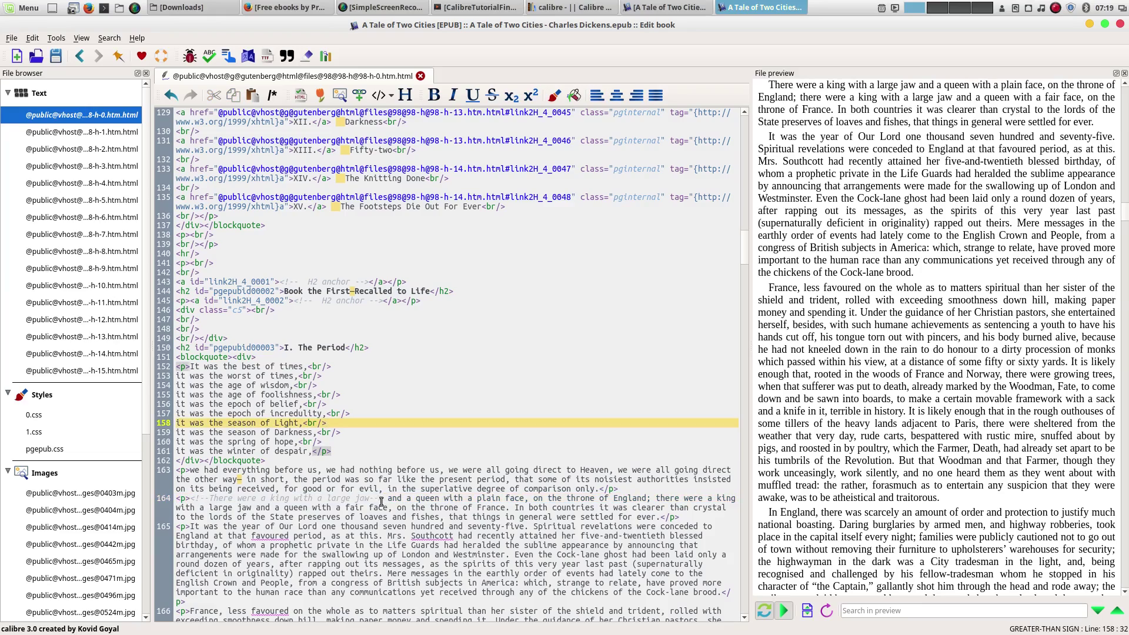
click(345, 481)
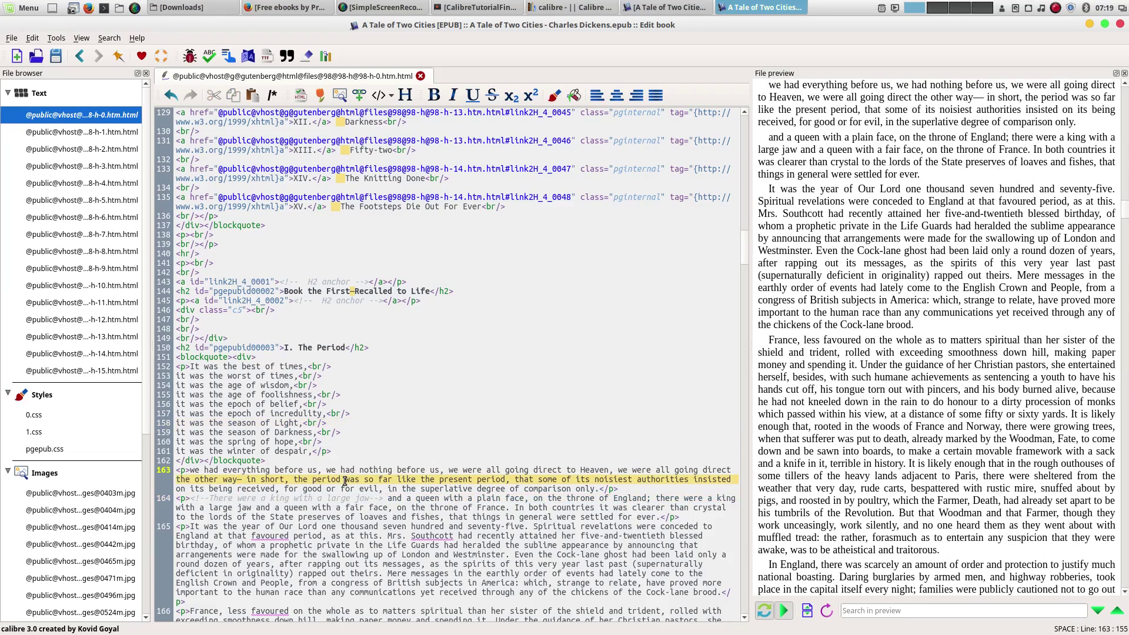
click(294, 499)
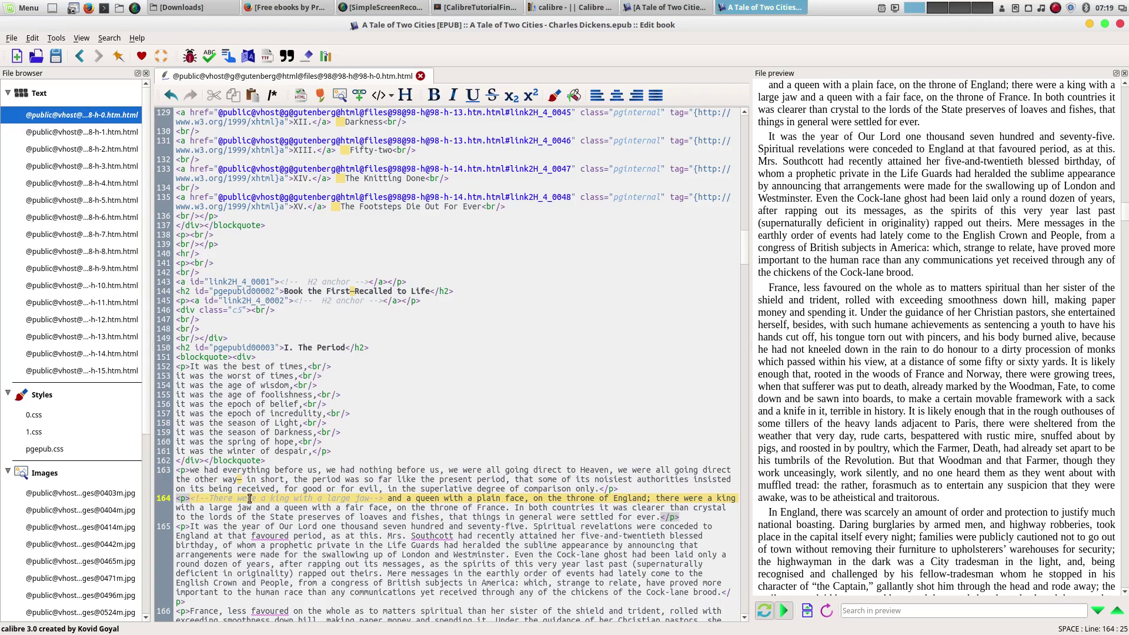
click(273, 96)
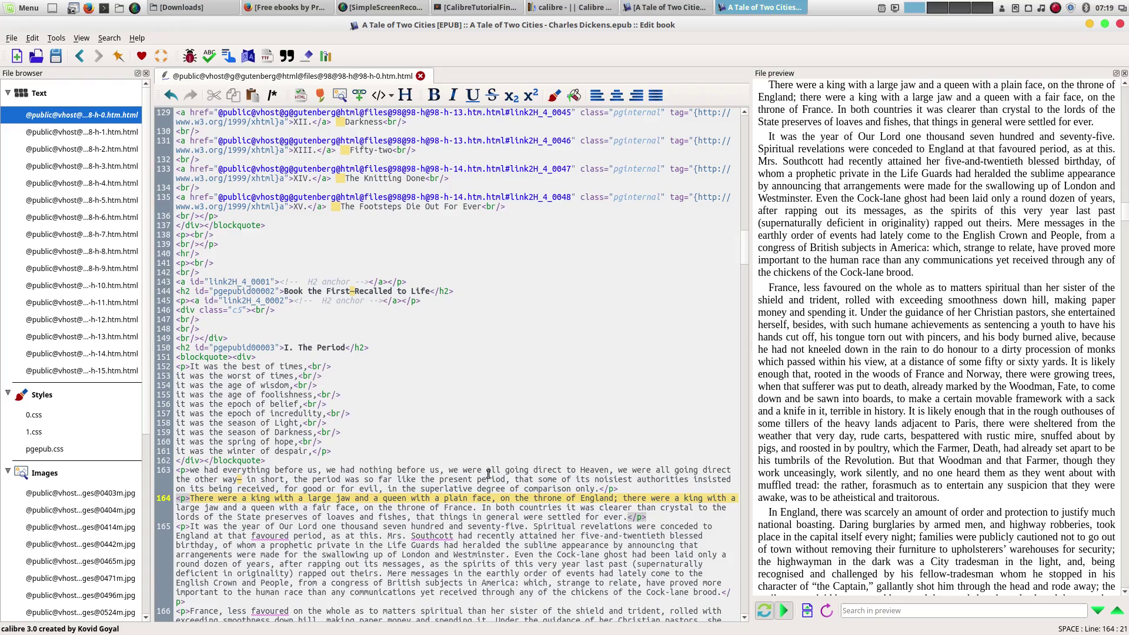
Beautify the code of the currently open book file, the one ending in 98-h-0.htm.html.
scroll(879, 374, up, 3)
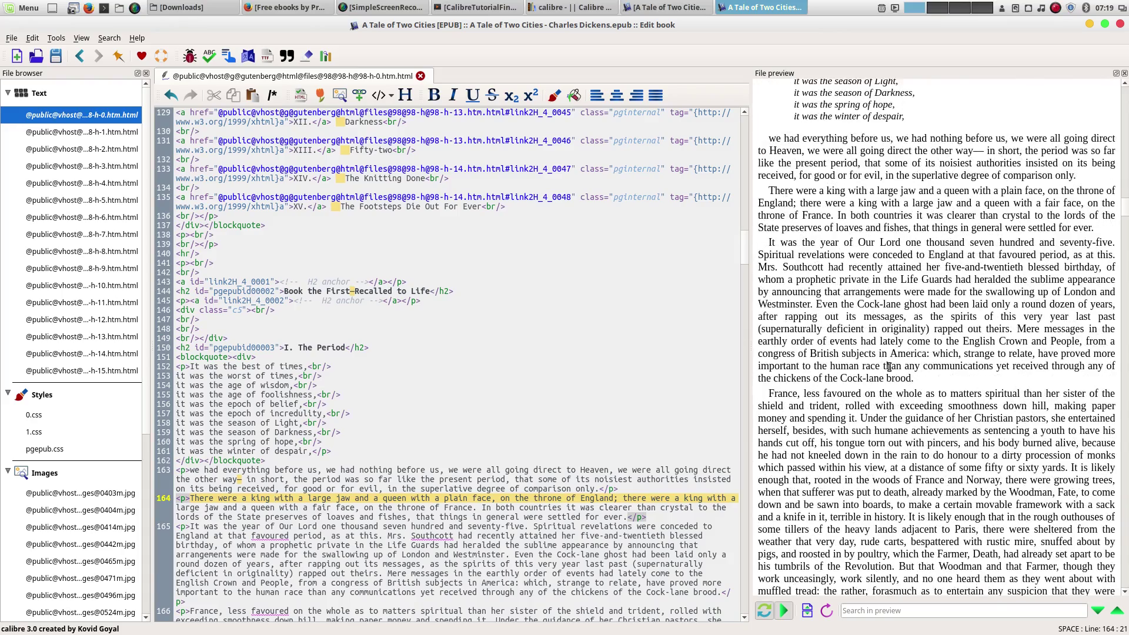
scroll(889, 367, down, 3)
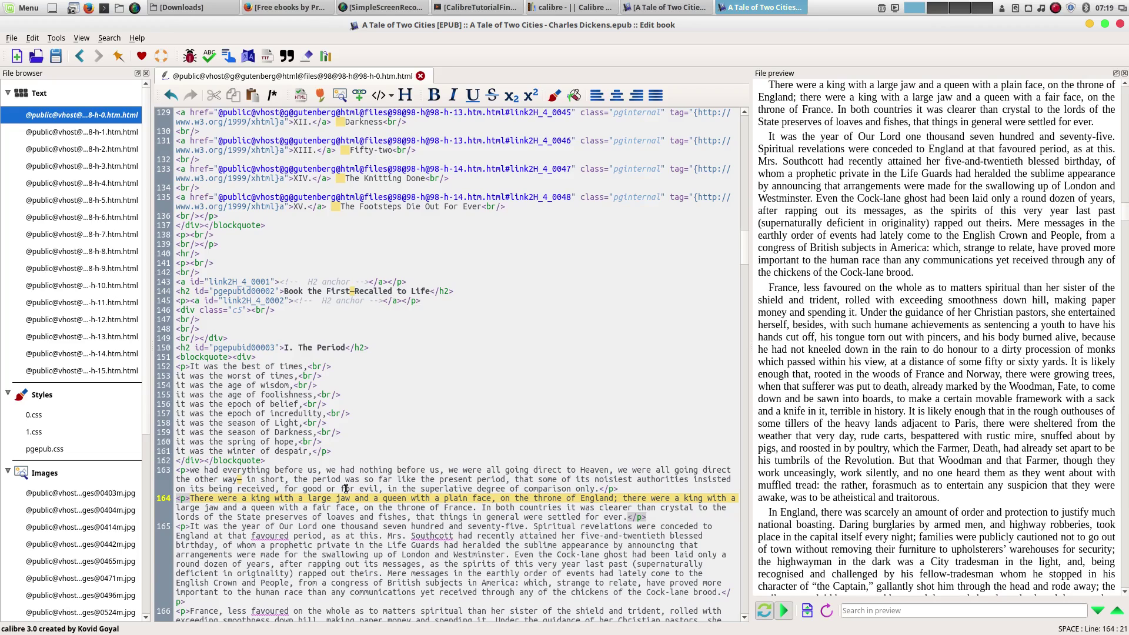
scroll(429, 469, up, 2)
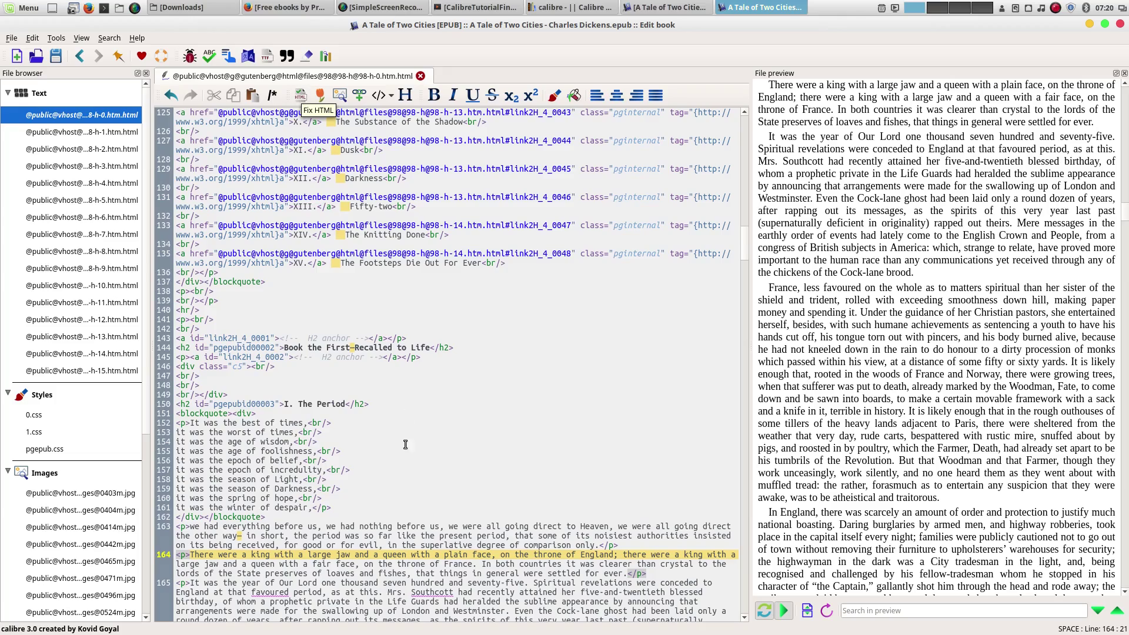
scroll(428, 459, up, 17)
scroll(428, 458, up, 20)
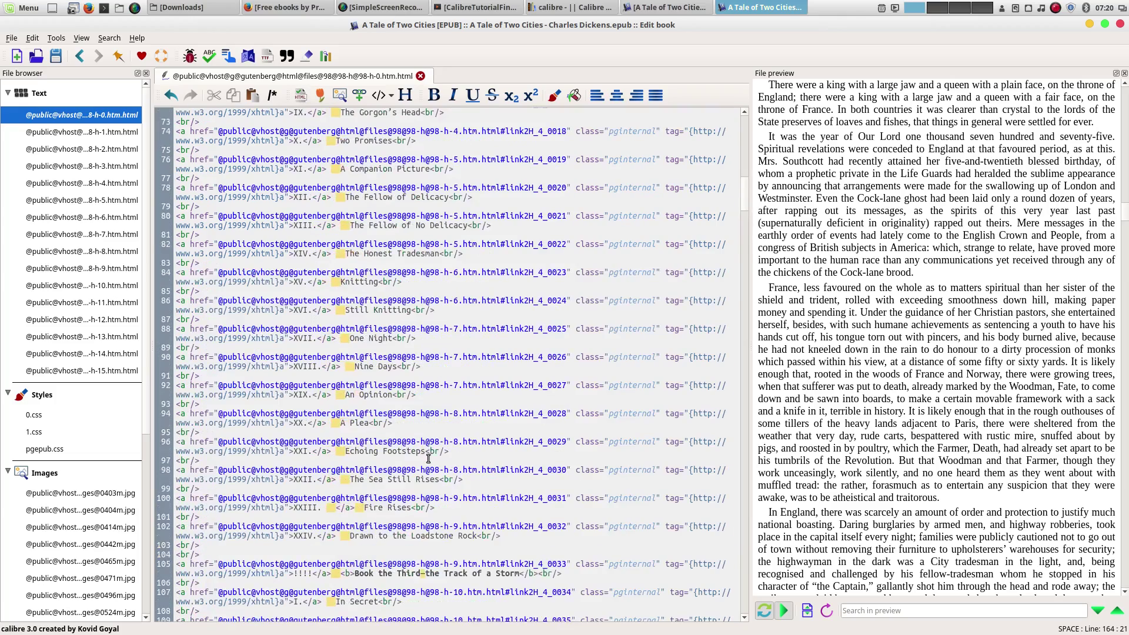
scroll(431, 456, up, 15)
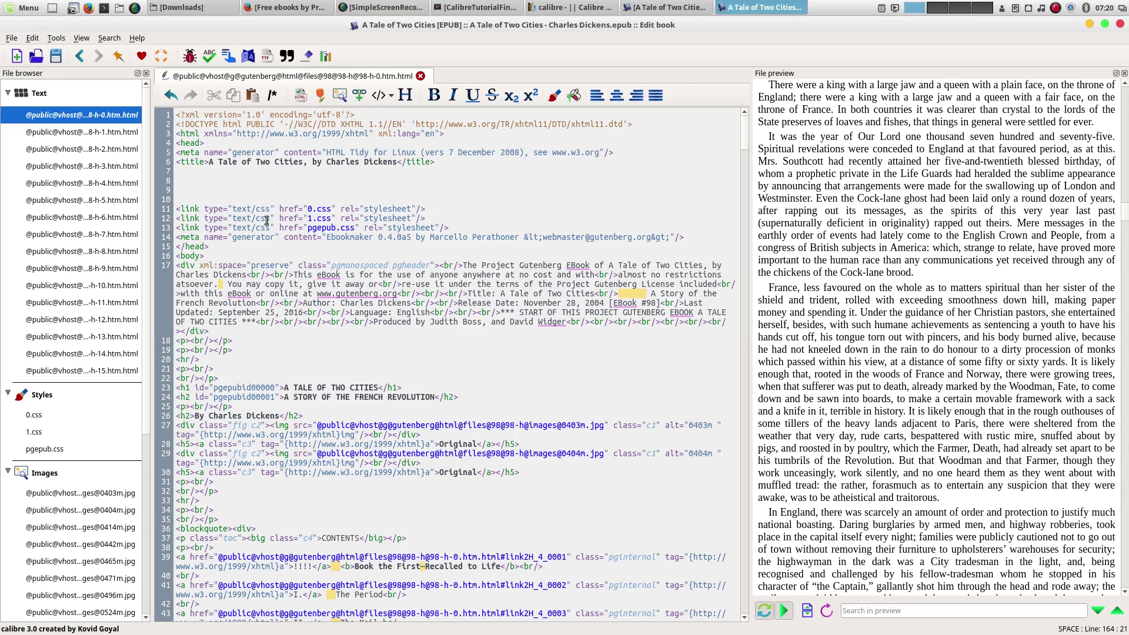
click(318, 99)
Examine the indentation and line spacing of the beautified code around the contents list and the chapter "I. The Period".
scroll(283, 371, up, 4)
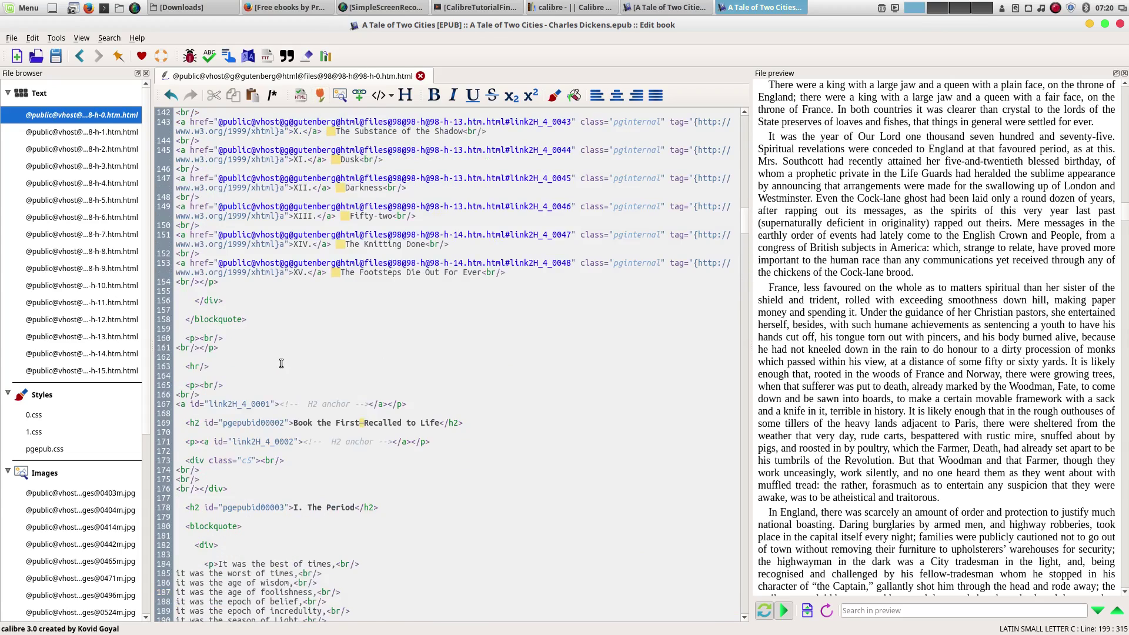
scroll(281, 382, down, 1)
scroll(337, 336, down, 15)
scroll(337, 335, up, 3)
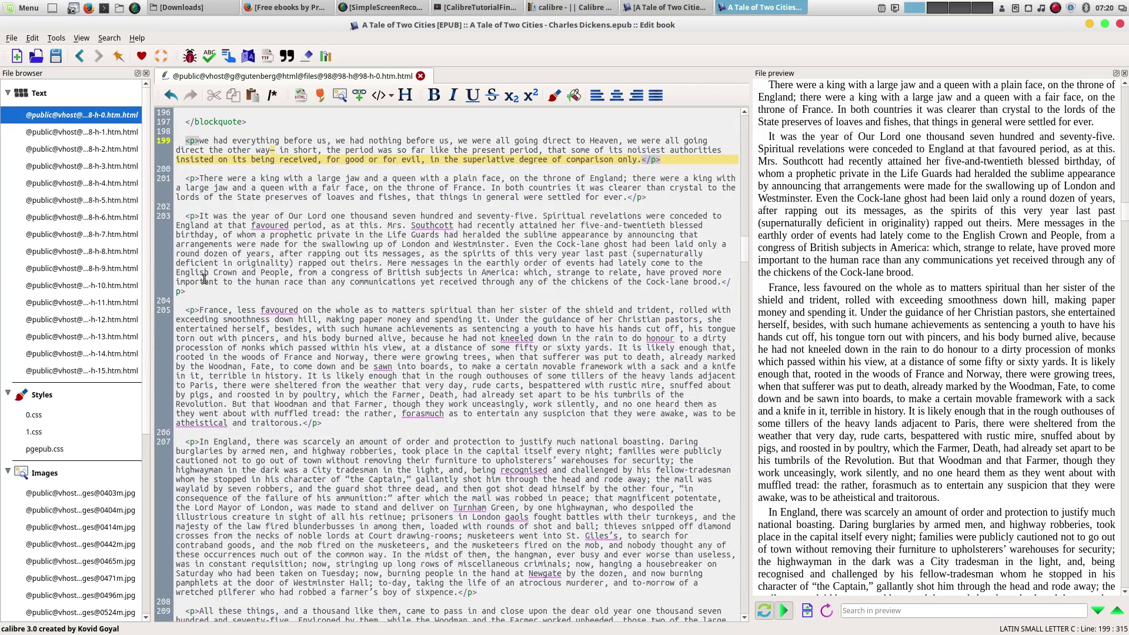
scroll(289, 388, up, 10)
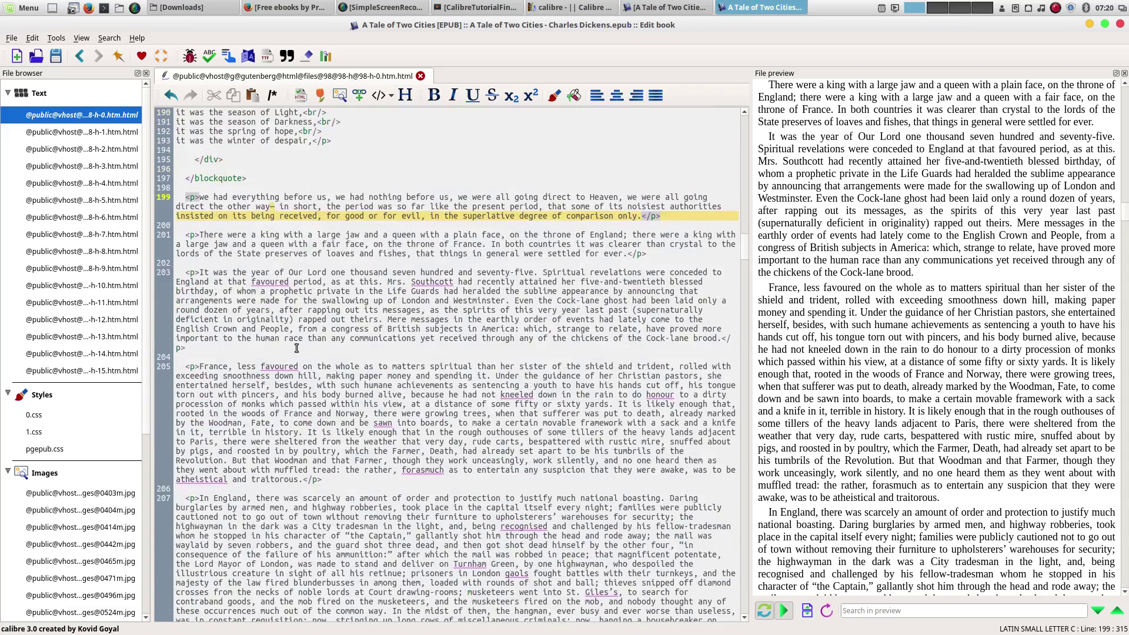
scroll(227, 247, up, 4)
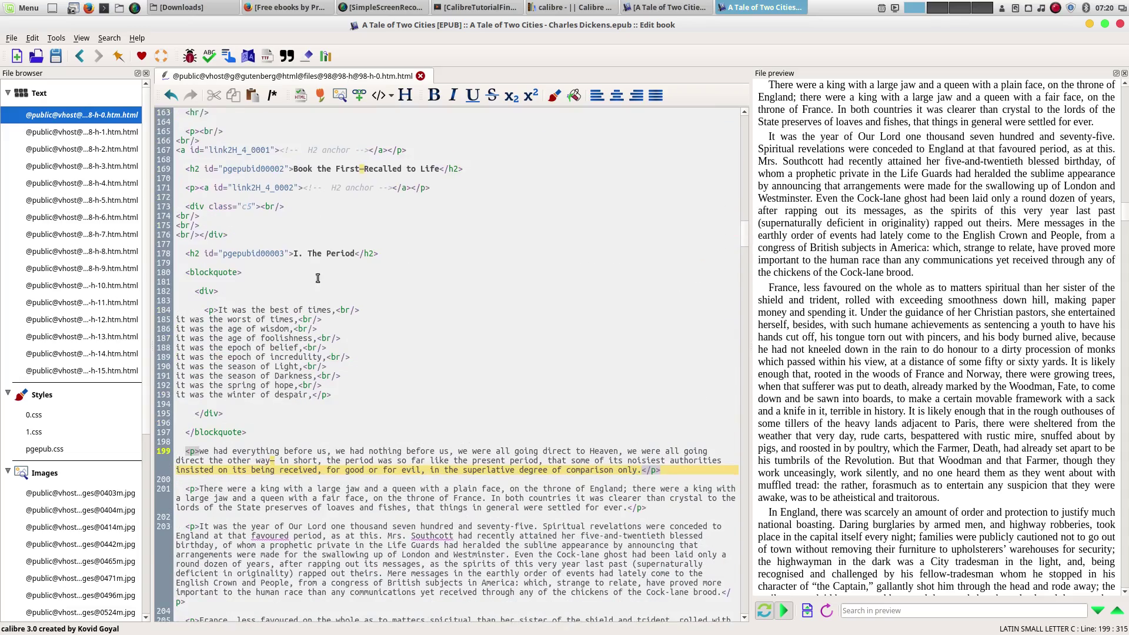
scroll(319, 258, up, 5)
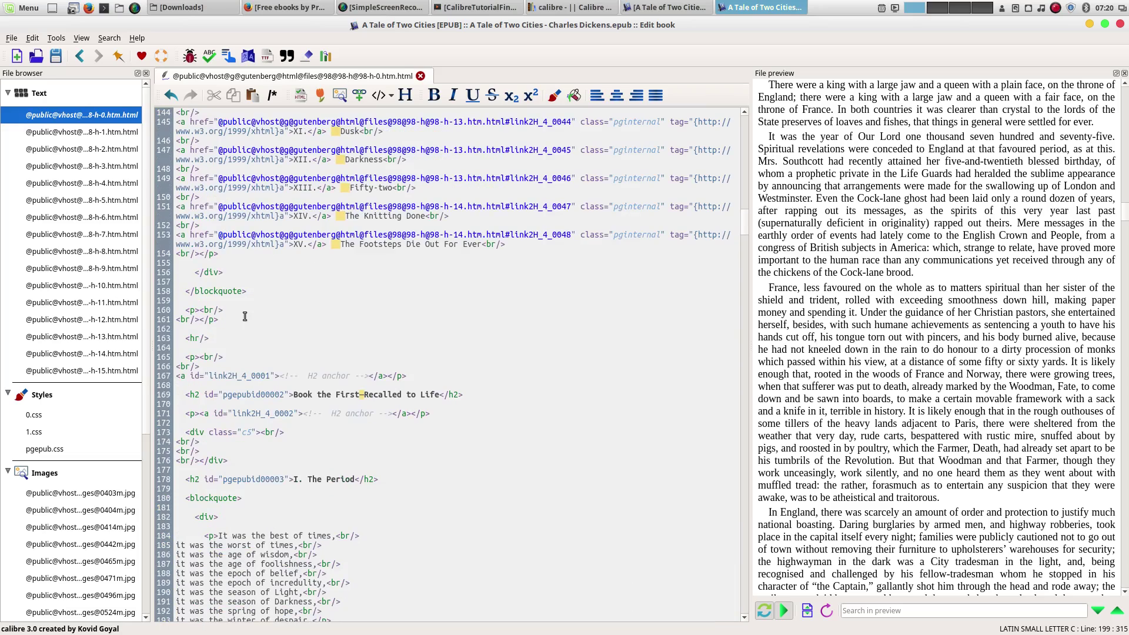
scroll(241, 321, up, 3)
scroll(266, 331, down, 7)
scroll(238, 398, down, 7)
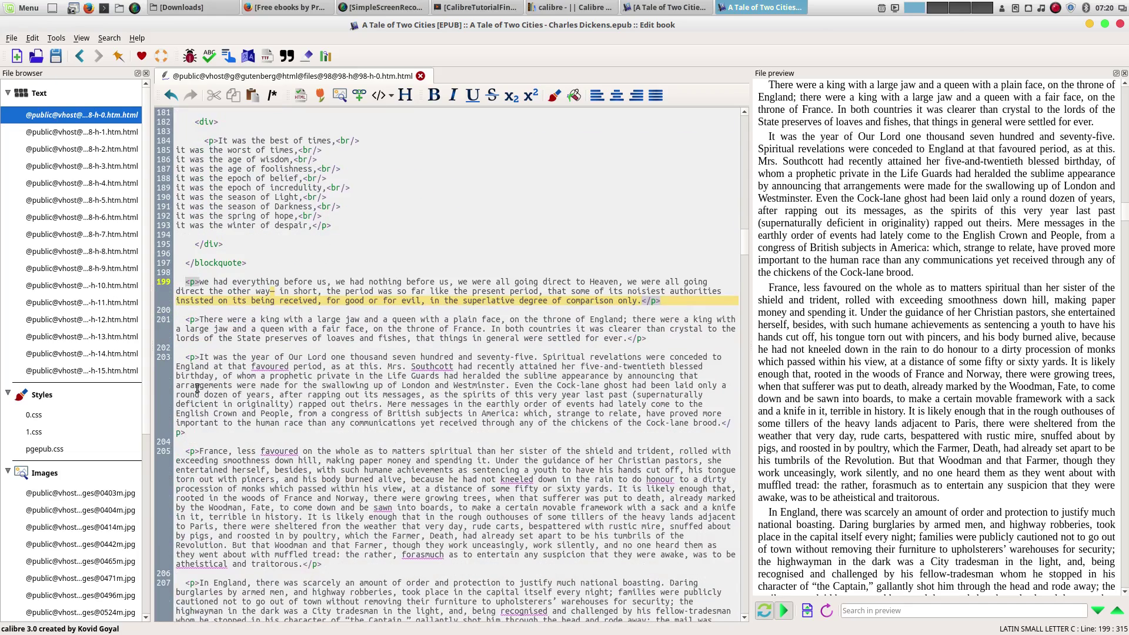
Undo the beautification to view the original code around "I. The Period", and reapply it.
click(171, 95)
scroll(188, 135, up, 10)
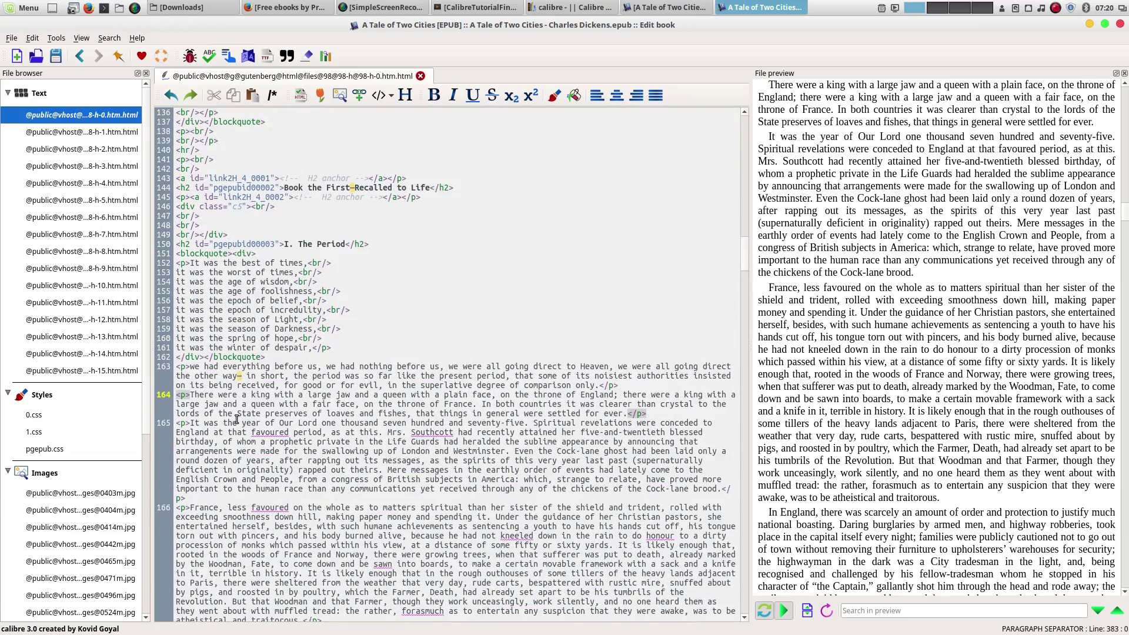
scroll(206, 223, up, 4)
click(190, 94)
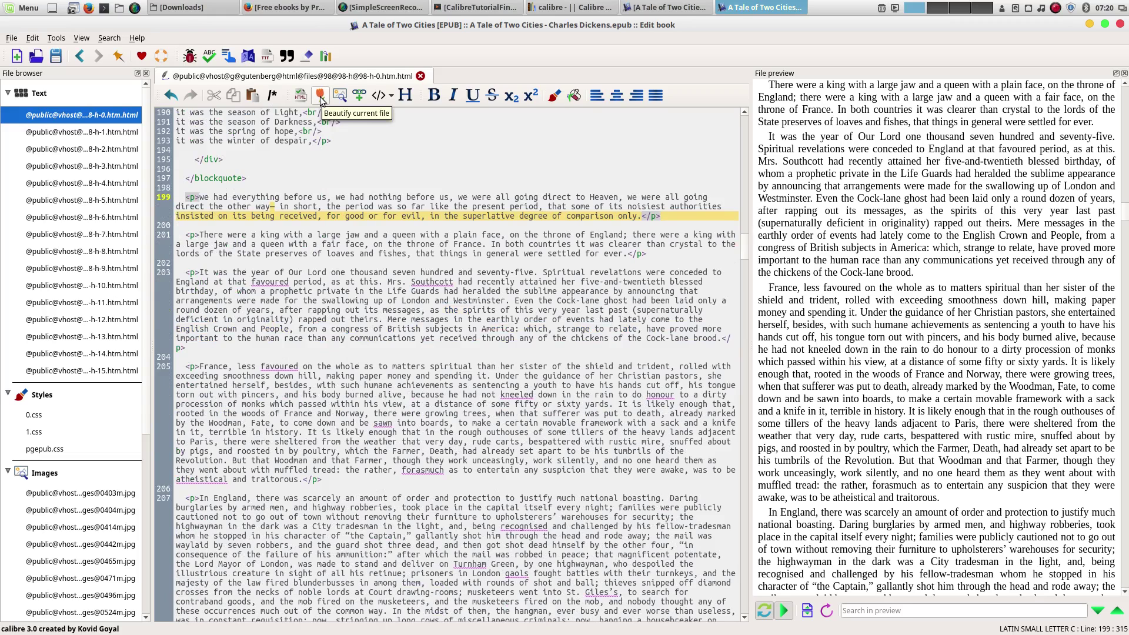
Look through the beautified code from "I. The Period" into "II. The Mail", along with the text in the preview.
scroll(384, 369, down, 17)
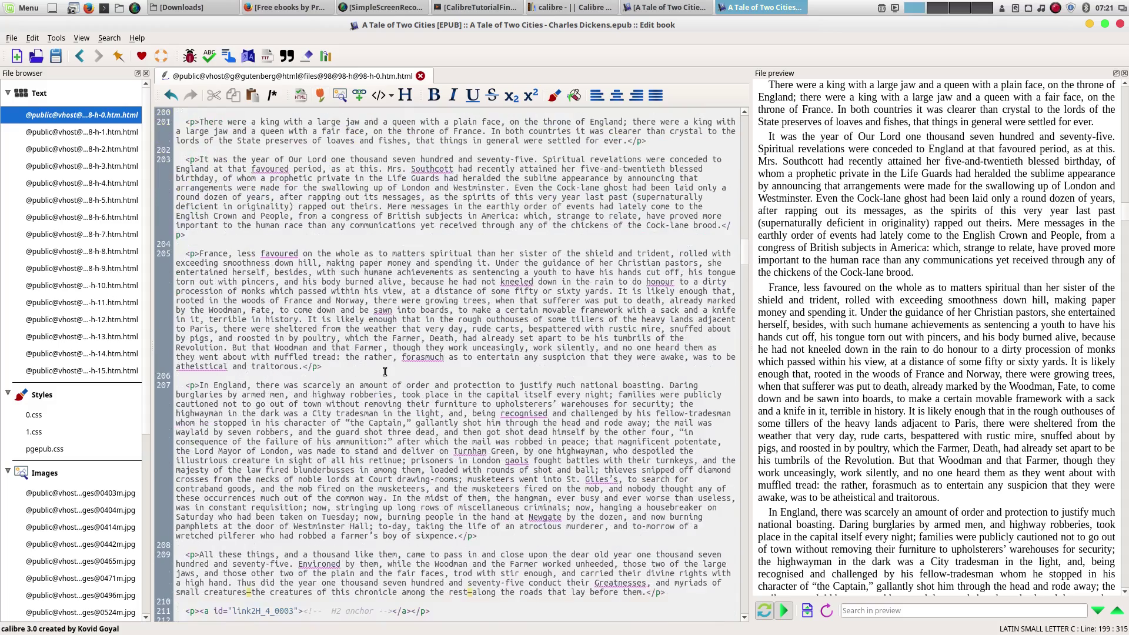
scroll(385, 376, down, 15)
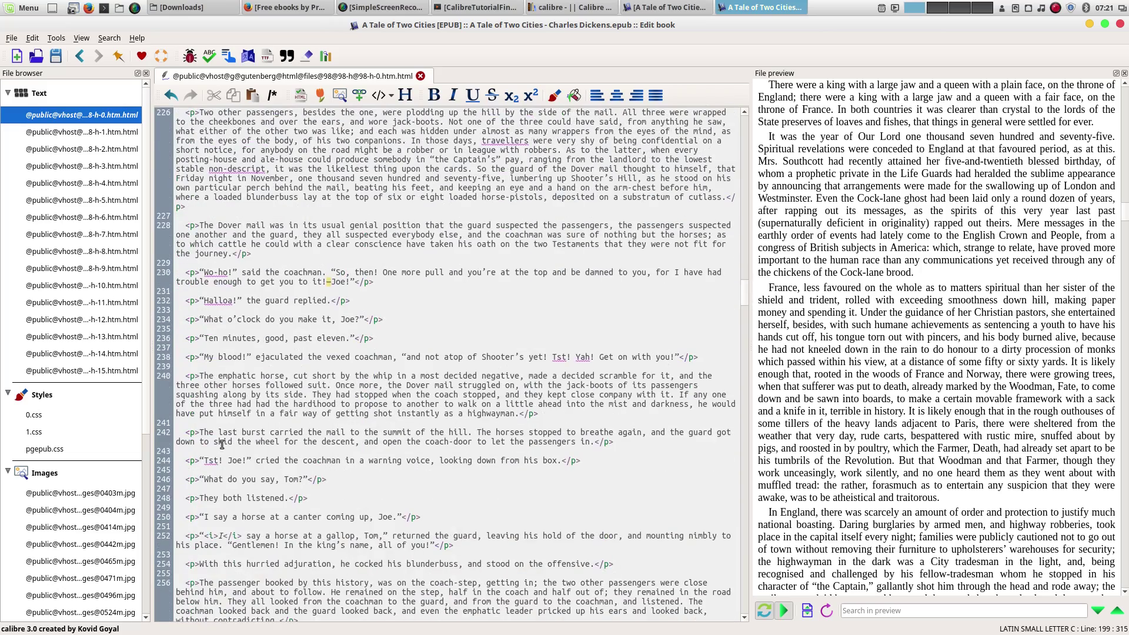
scroll(329, 438, down, 12)
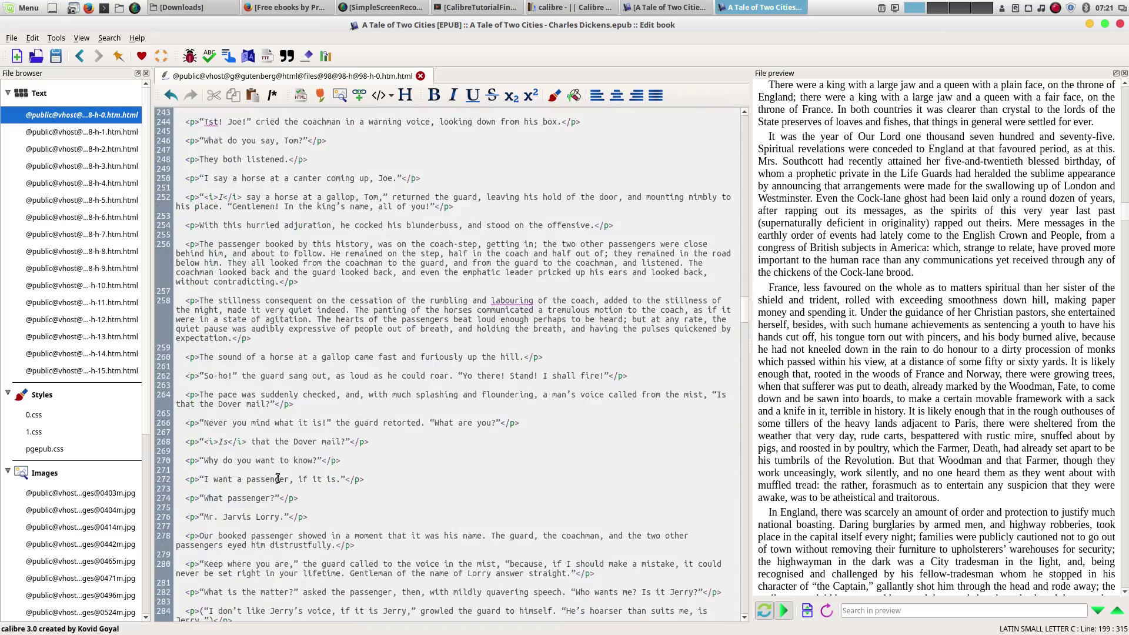
scroll(450, 514, down, 8)
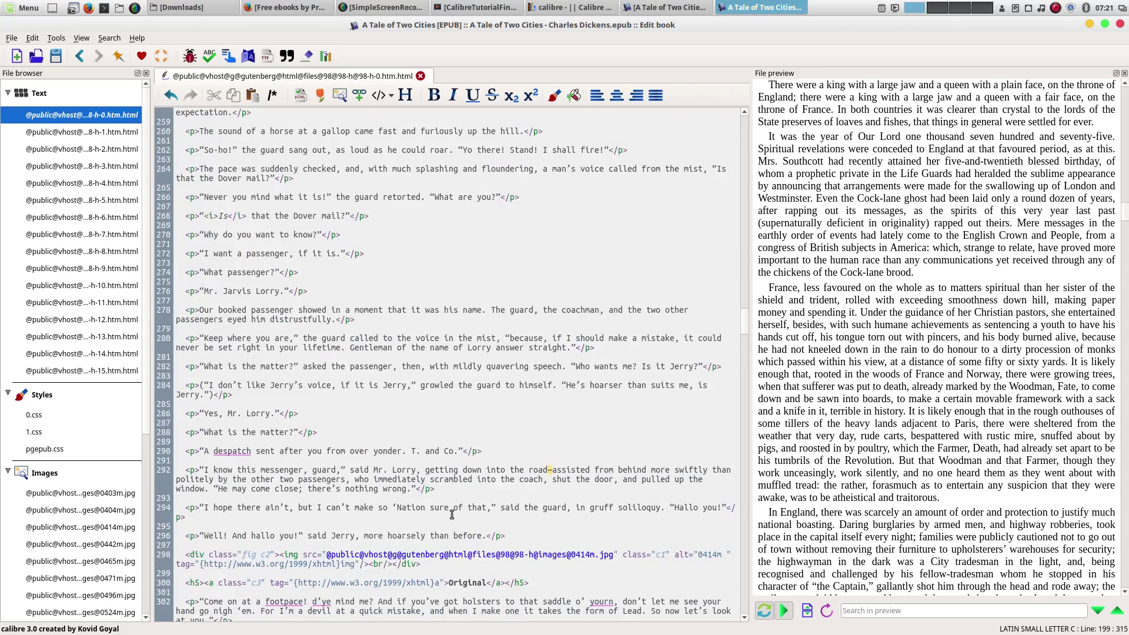
scroll(451, 515, down, 8)
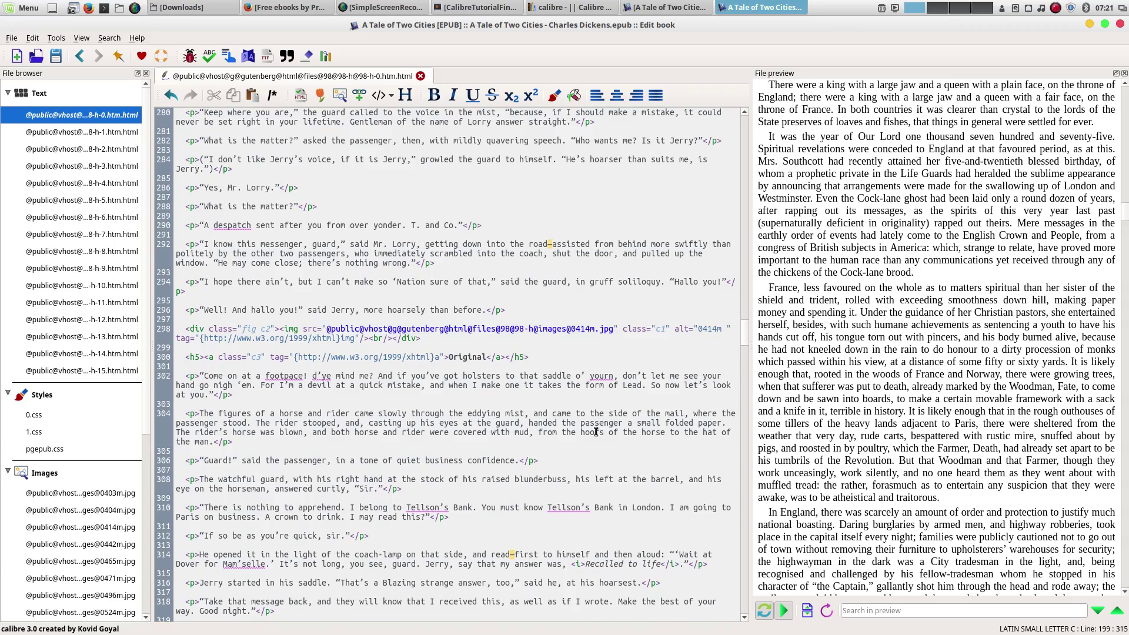
scroll(591, 432, up, 10)
scroll(856, 272, up, 6)
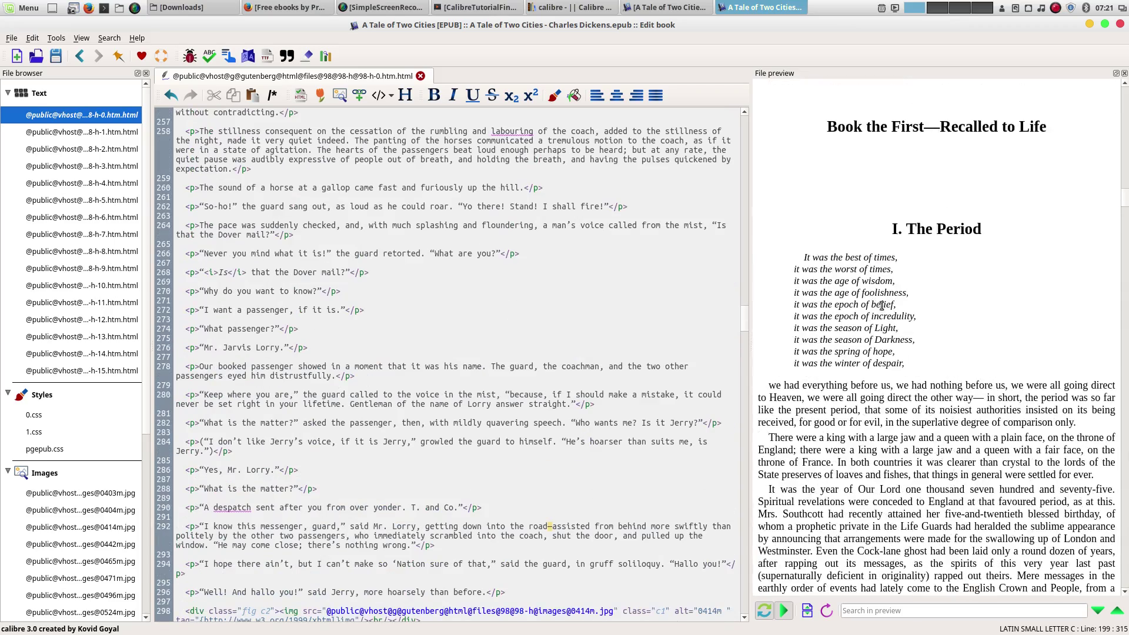
scroll(908, 446, down, 3)
scroll(908, 444, down, 5)
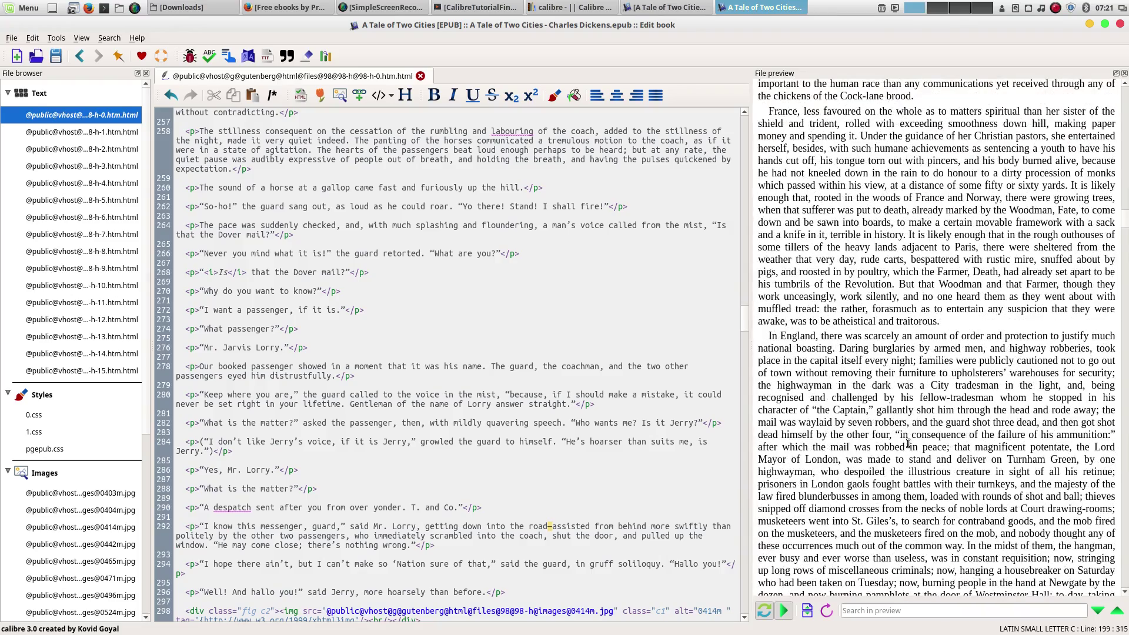
scroll(319, 263, up, 8)
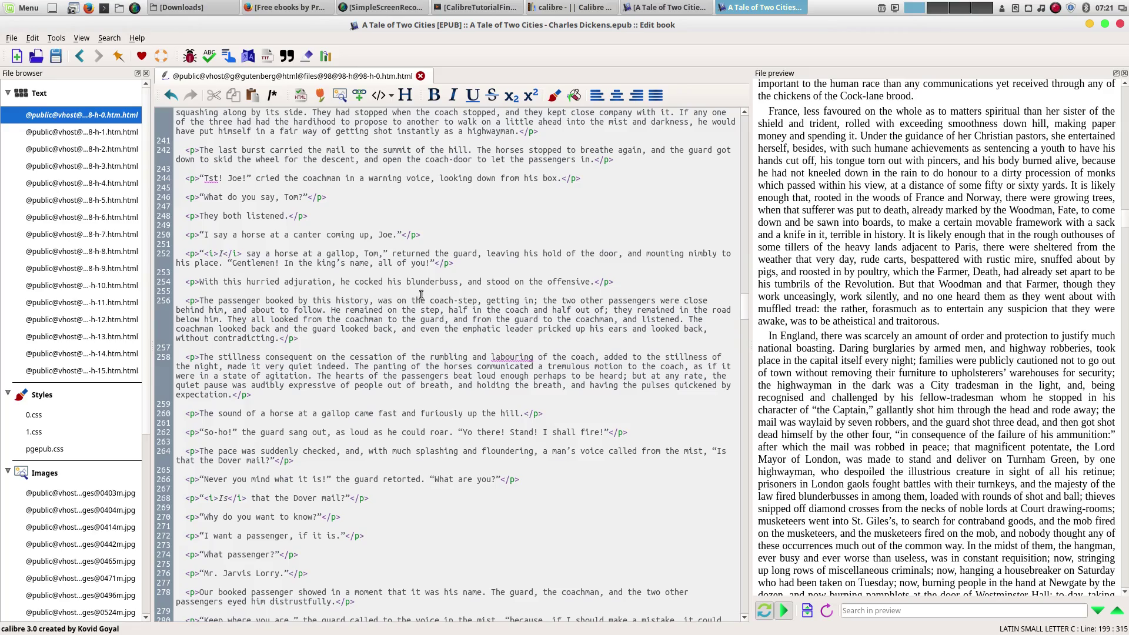
scroll(420, 294, up, 18)
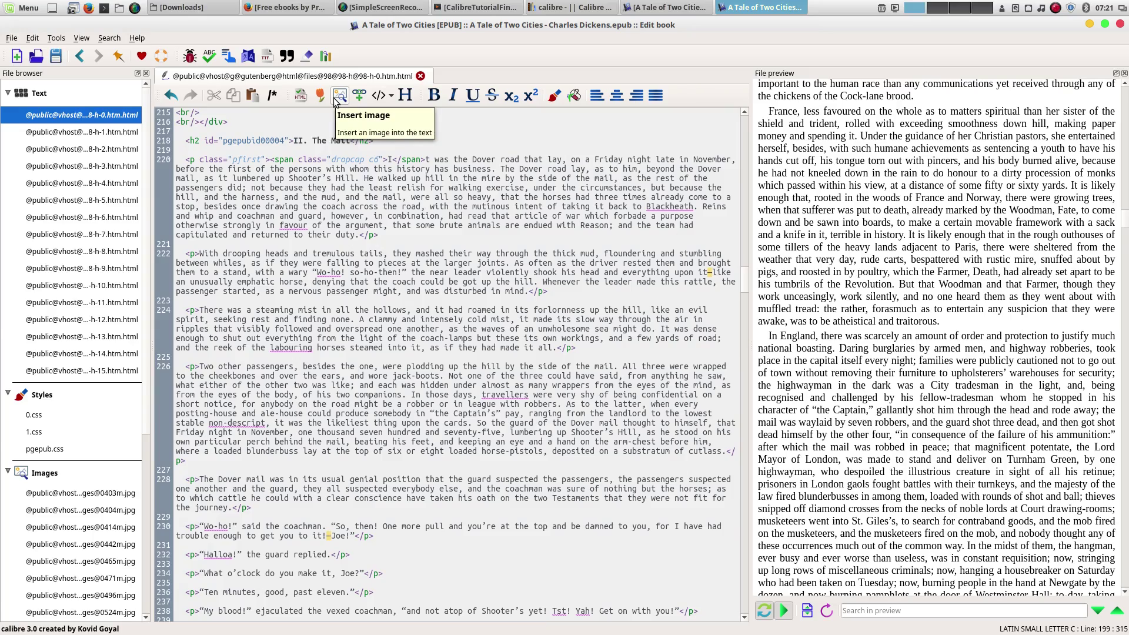
scroll(382, 269, up, 15)
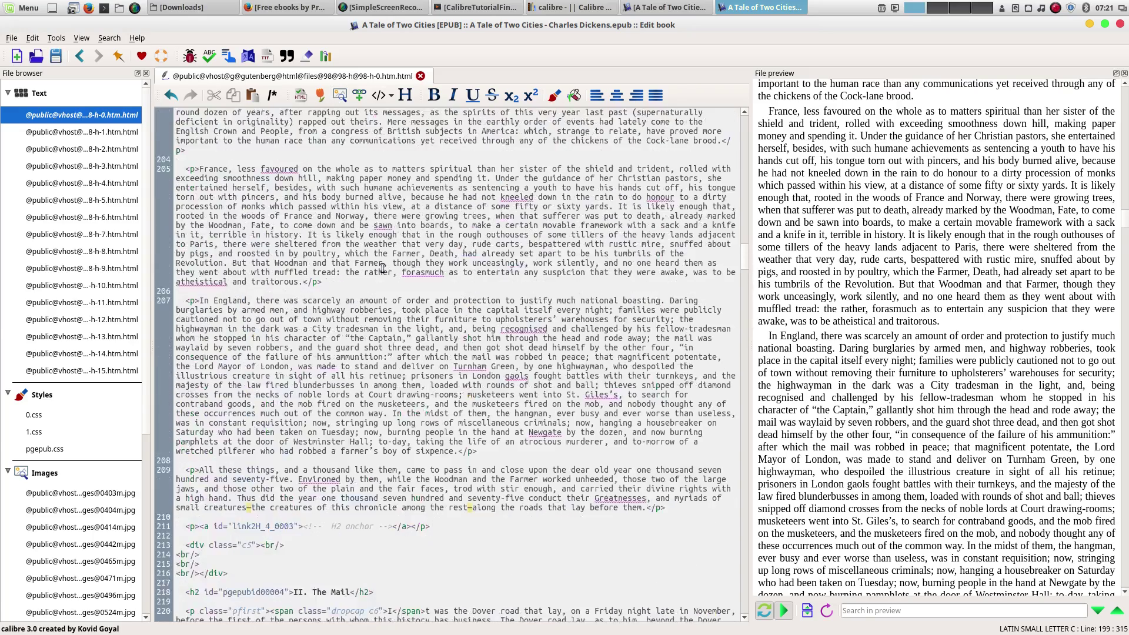
scroll(383, 269, up, 12)
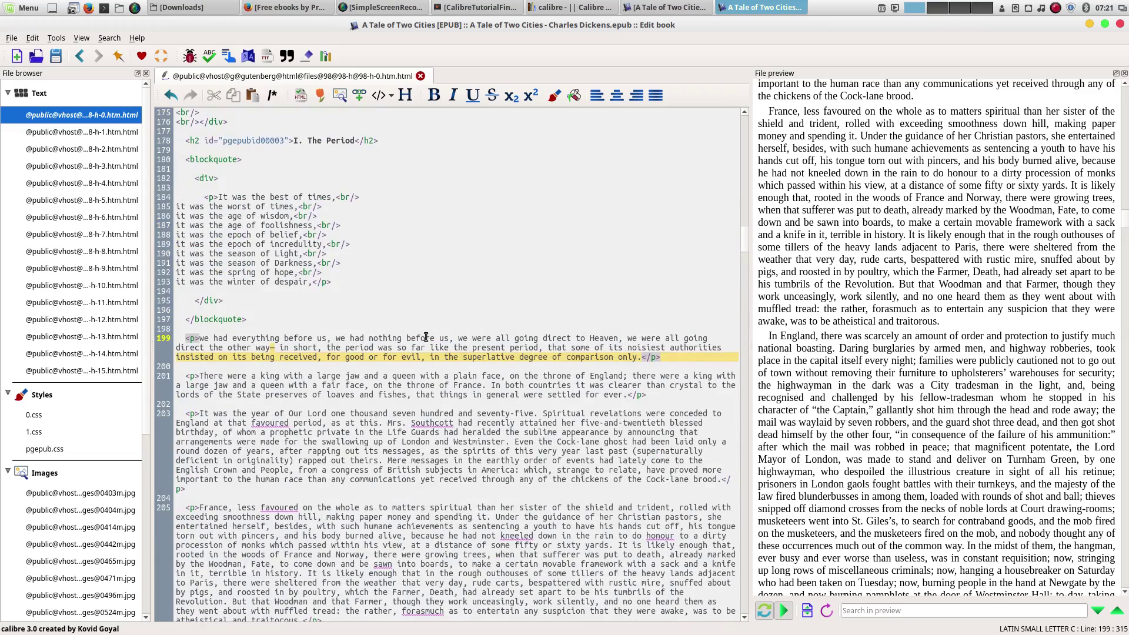
Find the heading "I. The Period" in the preview and place the cursor on empty line 177 just above it in the code.
click(426, 338)
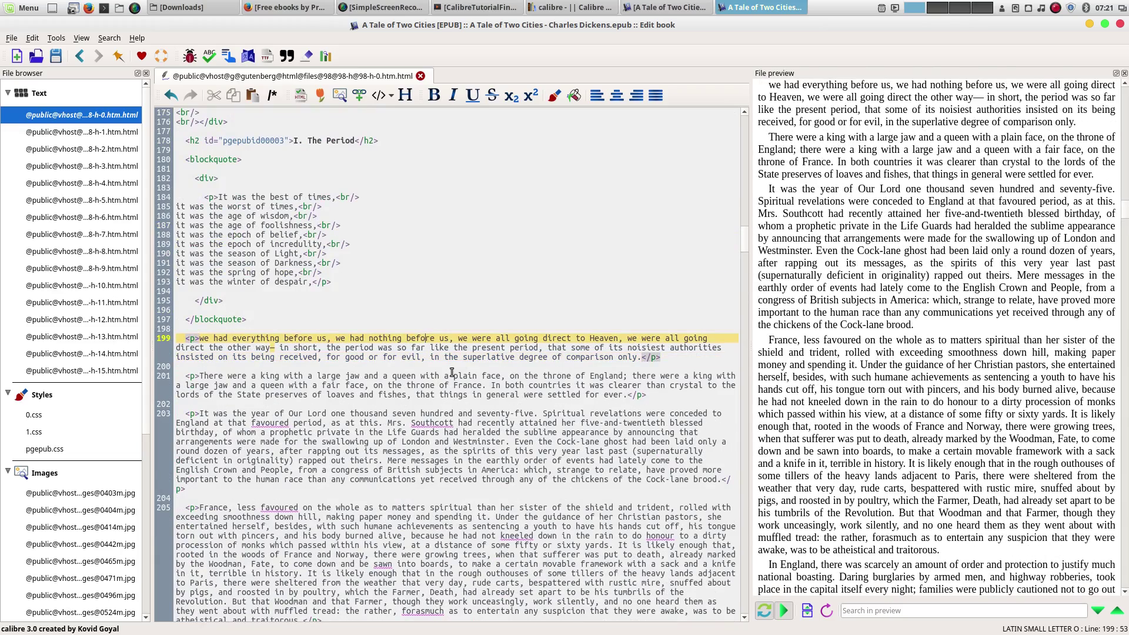
click(657, 357)
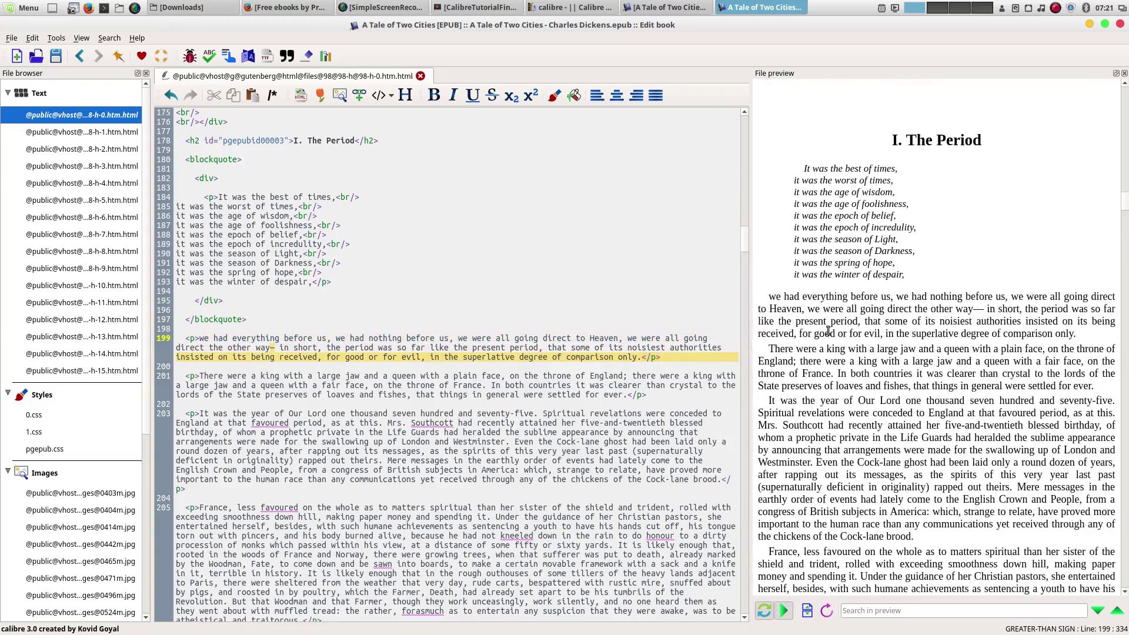
scroll(827, 329, up, 10)
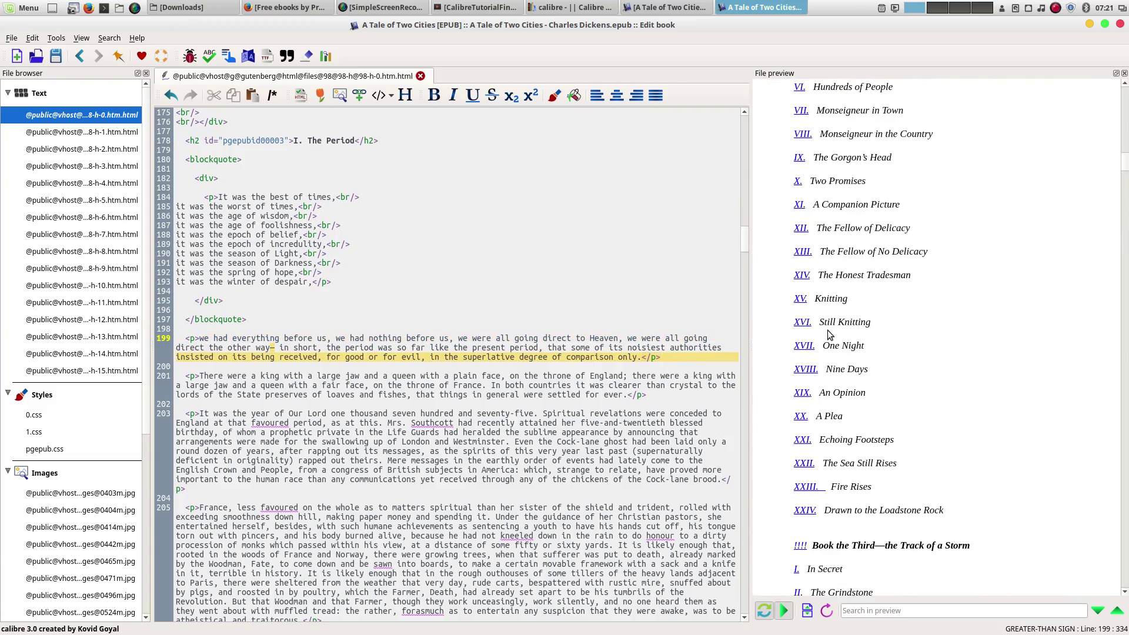
scroll(827, 329, down, 6)
scroll(829, 333, down, 6)
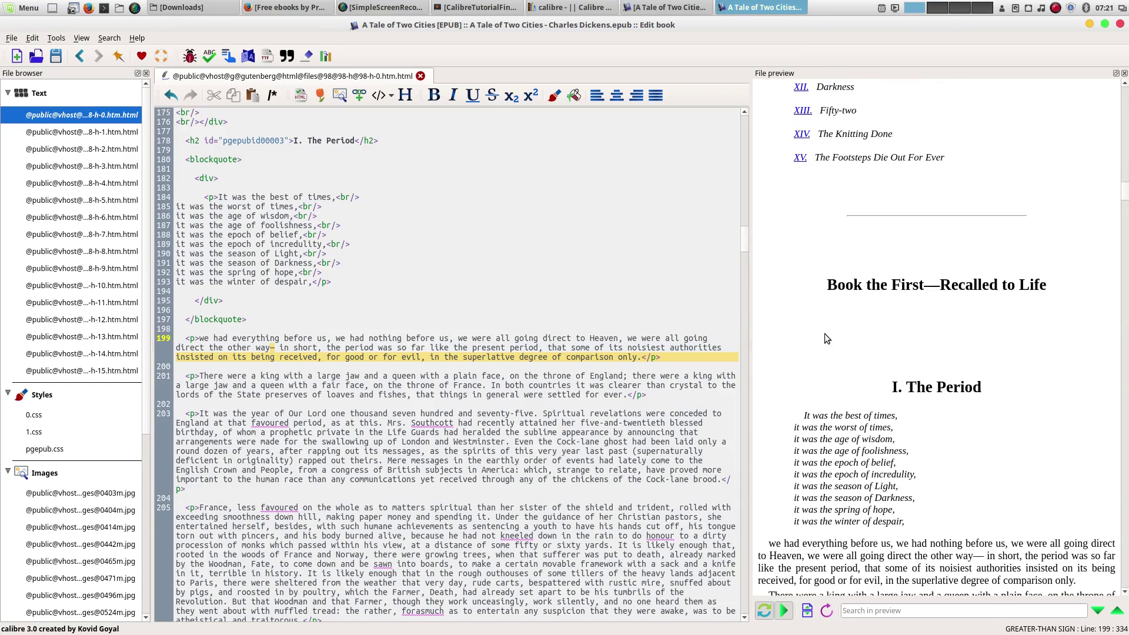
scroll(825, 333, down, 3)
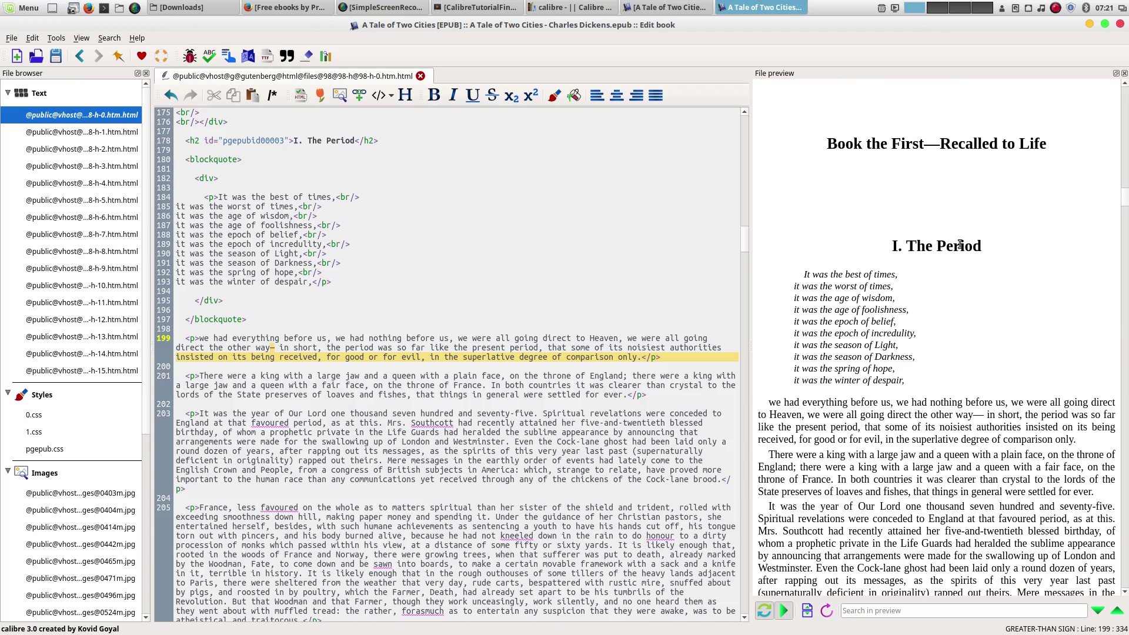
scroll(439, 304, up, 3)
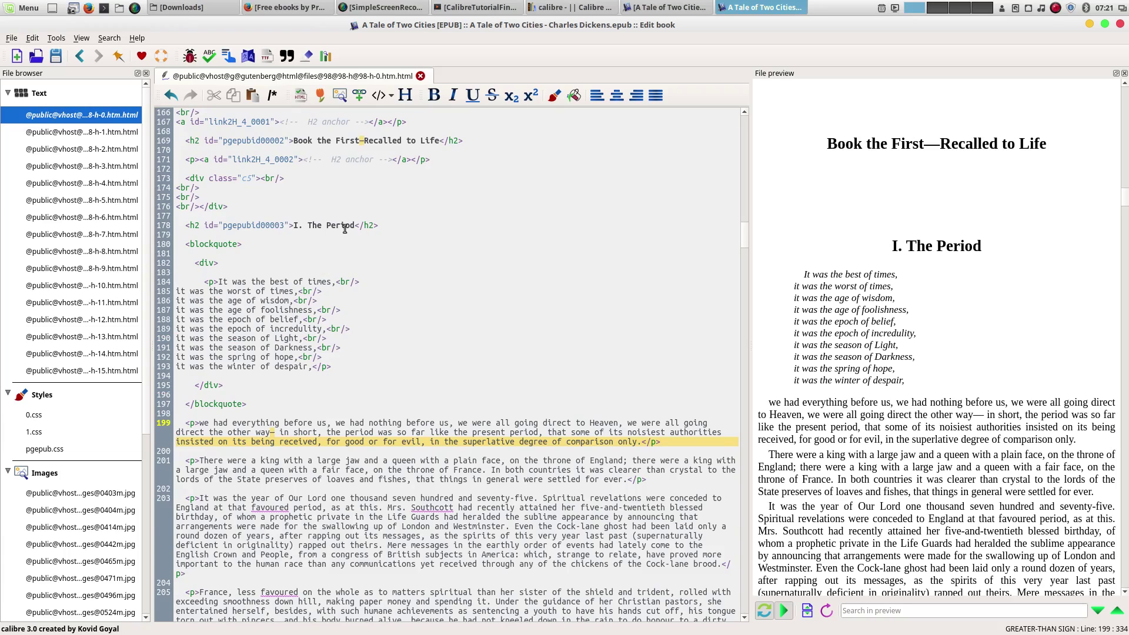
click(263, 215)
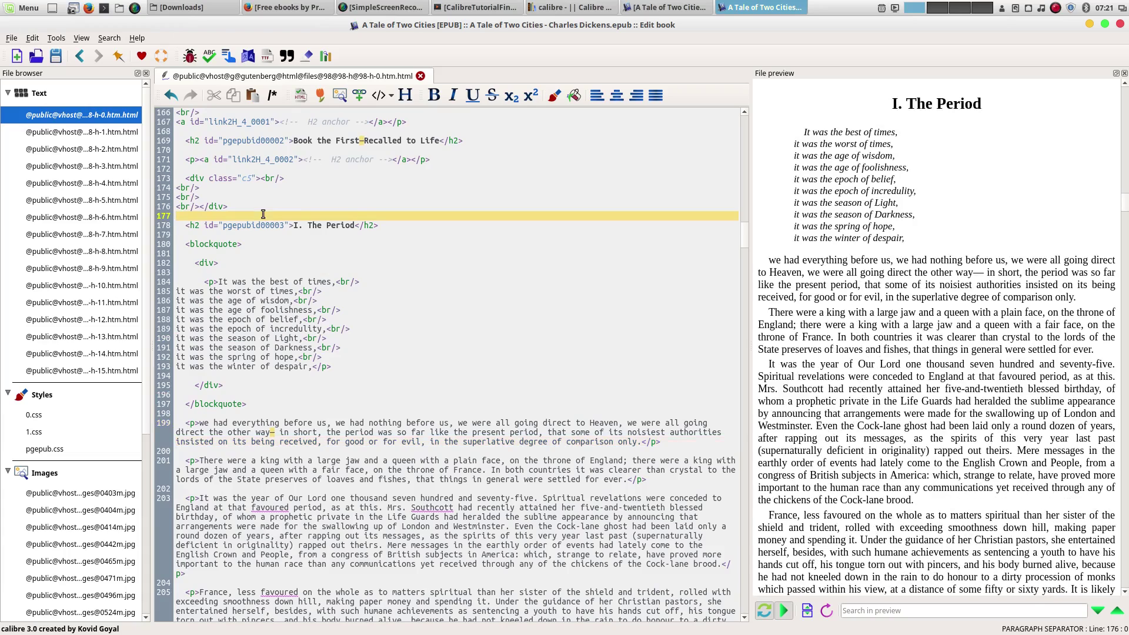
scroll(985, 254, up, 3)
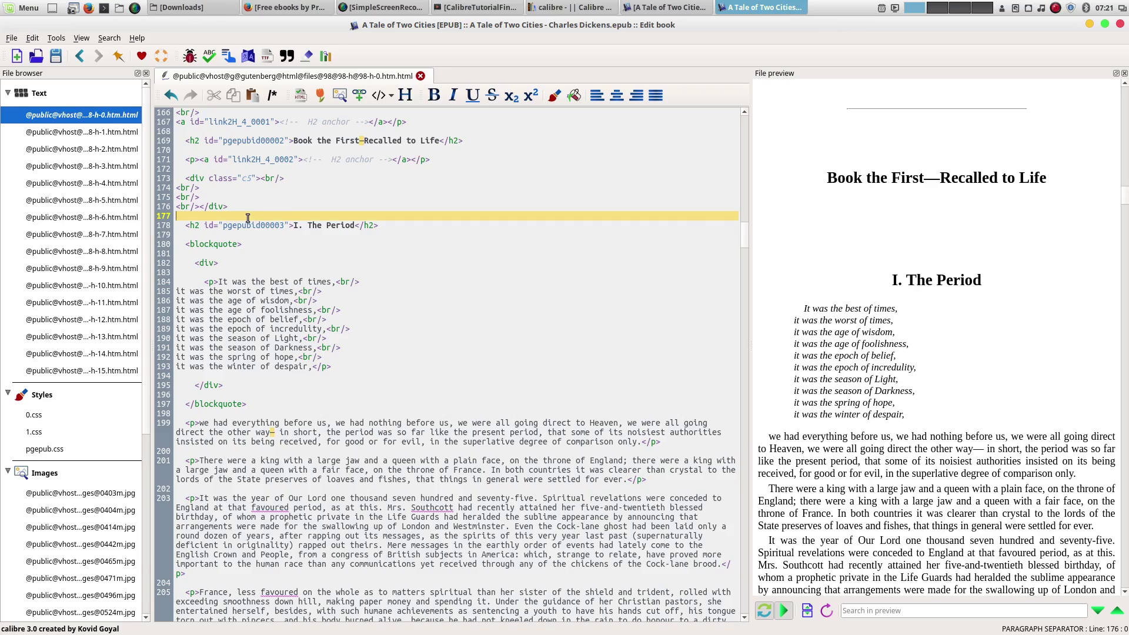
Look through the book's existing images and the image import browser, and insert cover.jpg on line 177 above "I. The Period".
click(340, 95)
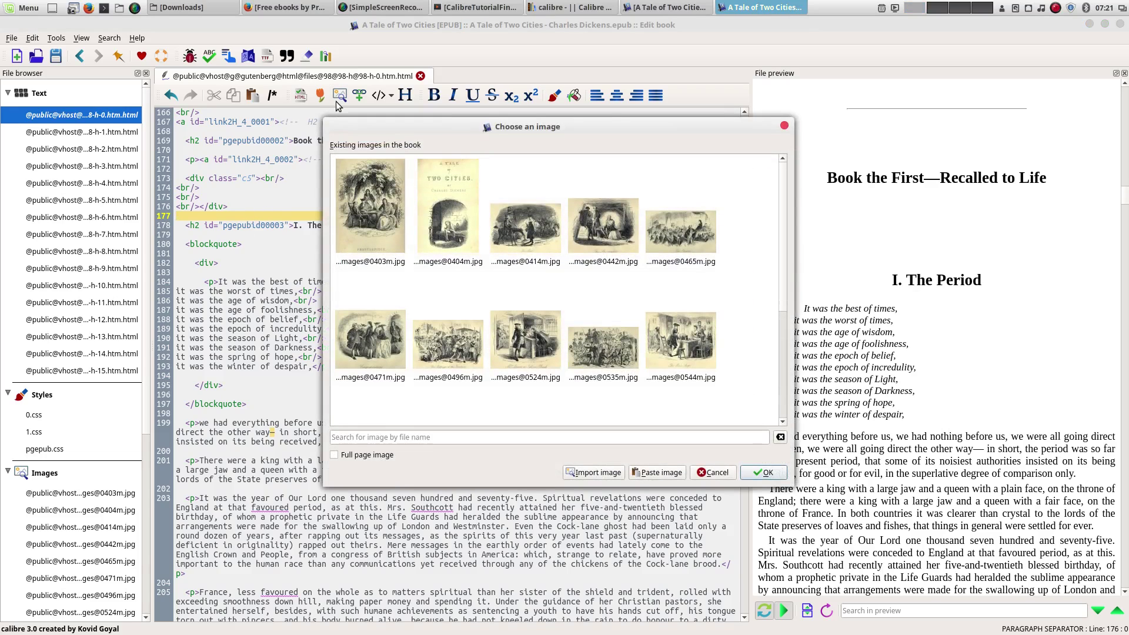
scroll(555, 323, down, 3)
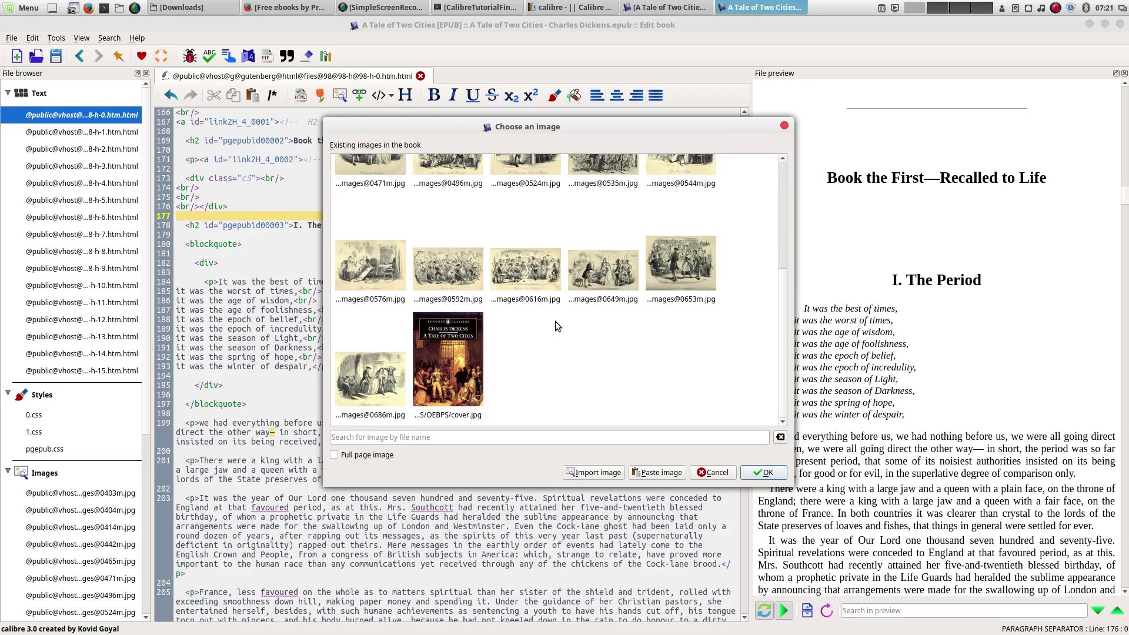
scroll(553, 300, up, 3)
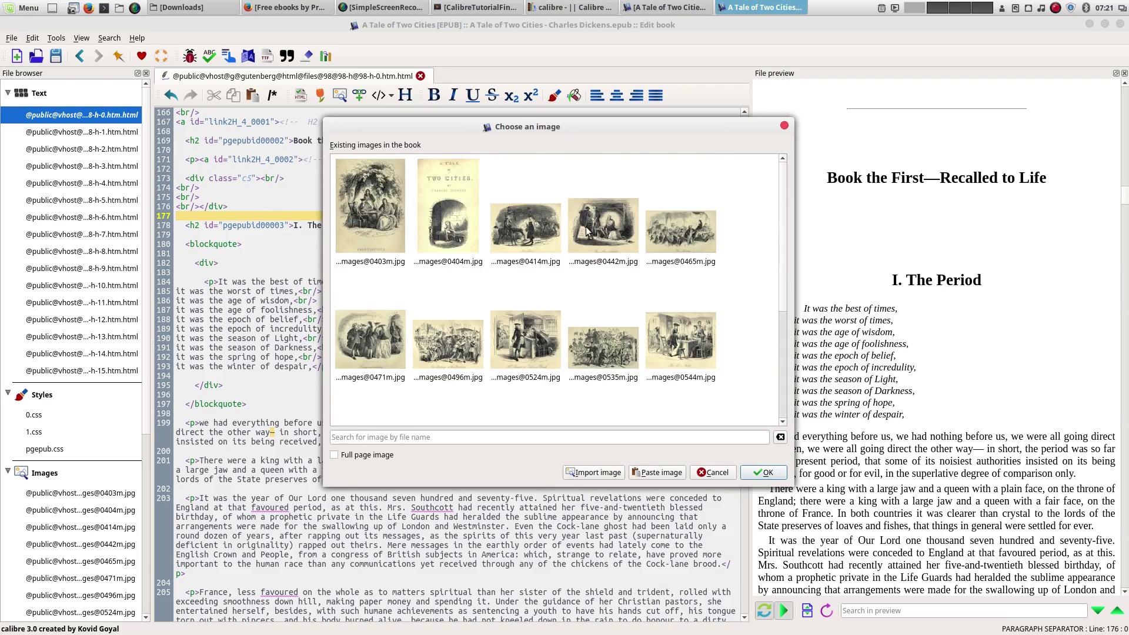
scroll(587, 244, down, 3)
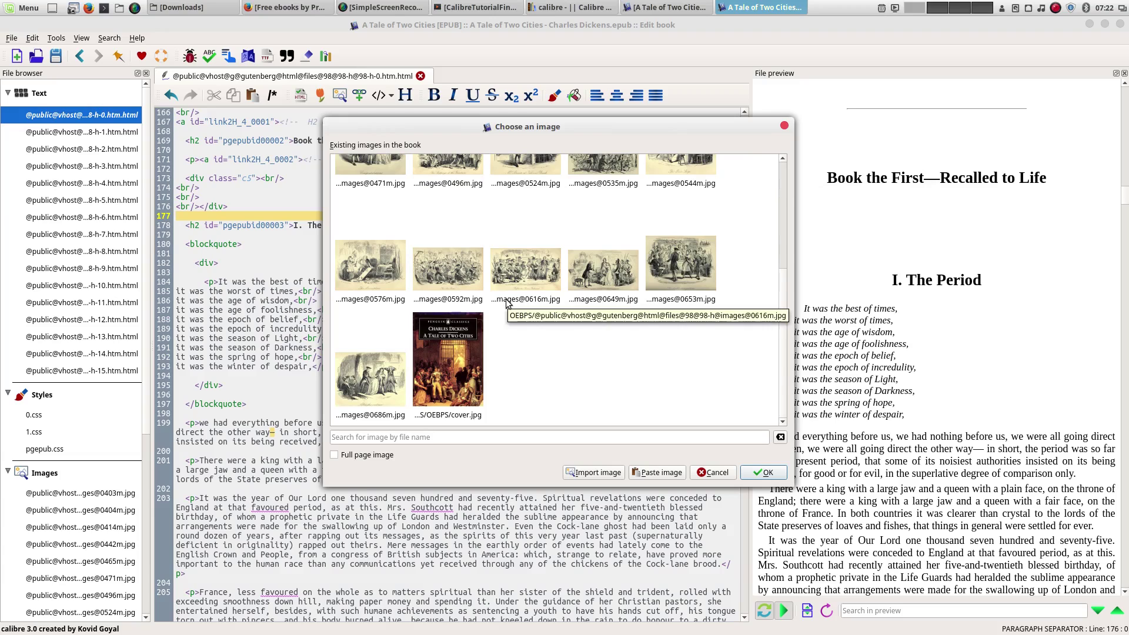
click(590, 474)
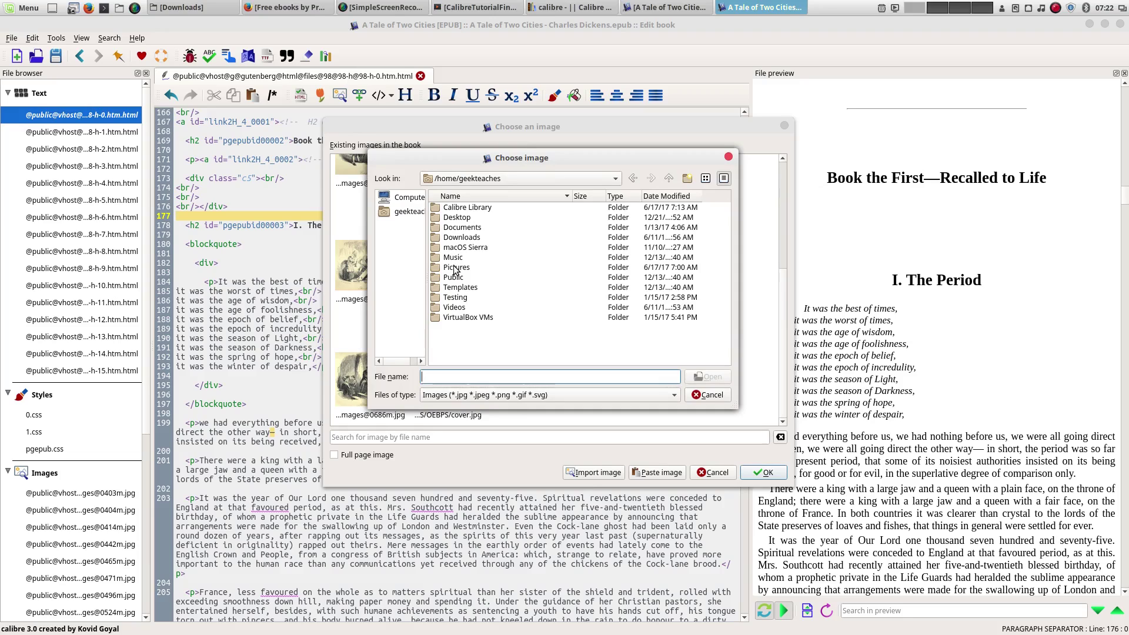
click(719, 392)
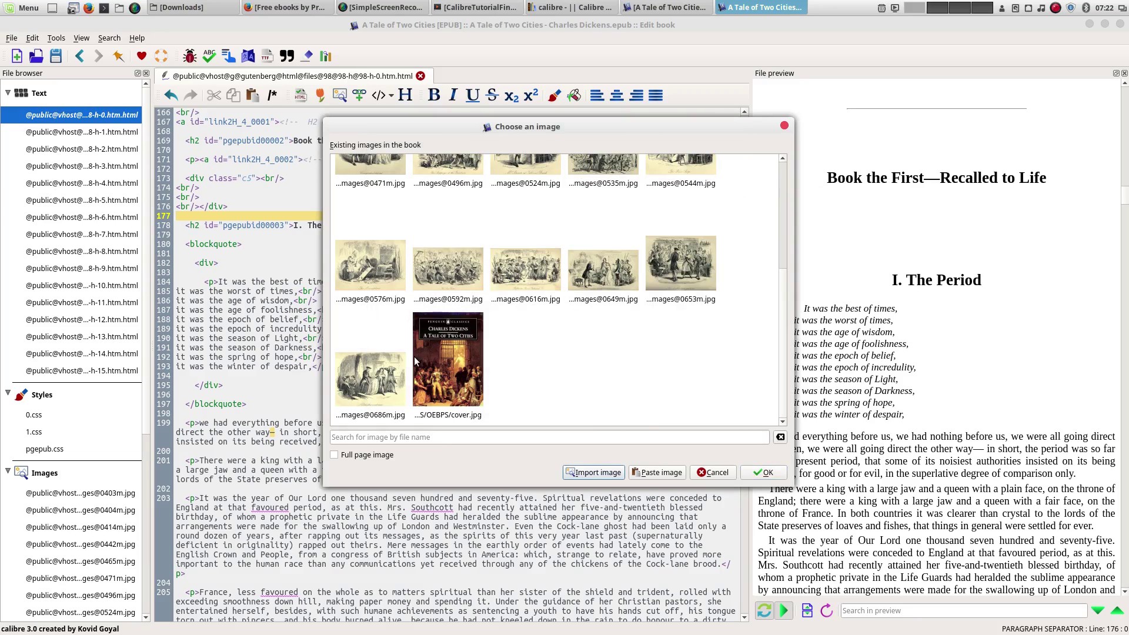
double_click(458, 361)
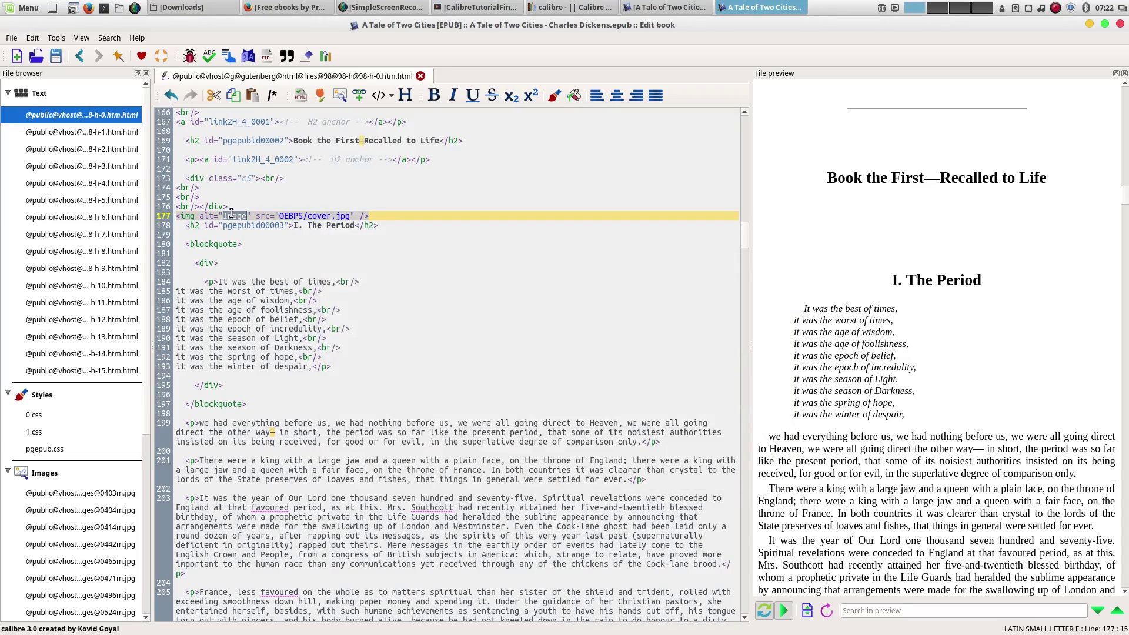
click(266, 253)
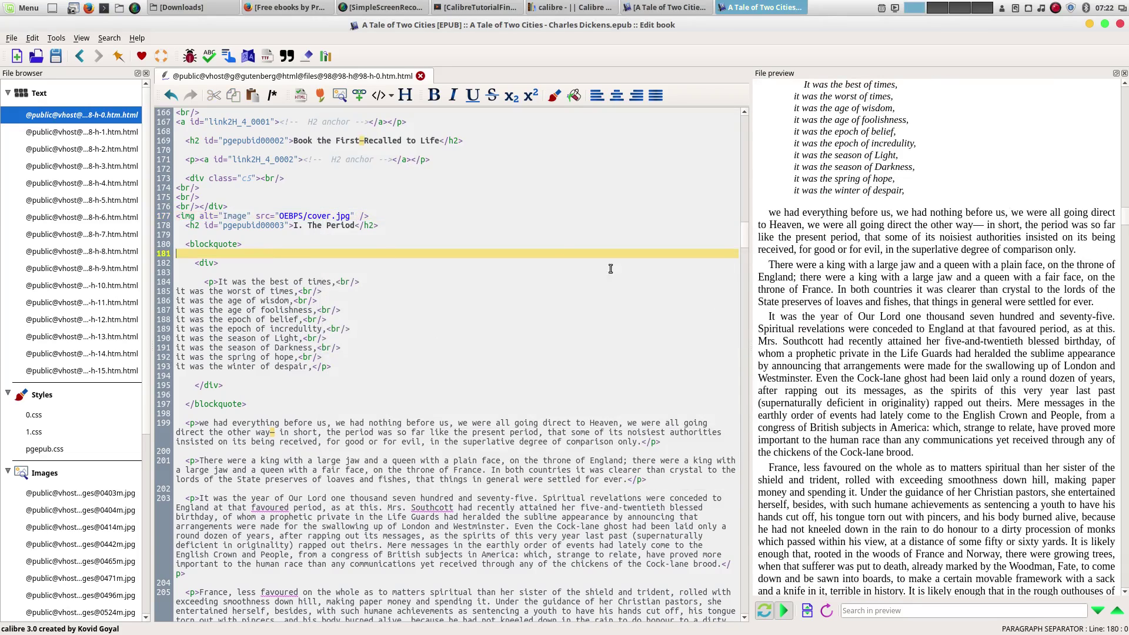
click(501, 219)
scroll(931, 274, up, 3)
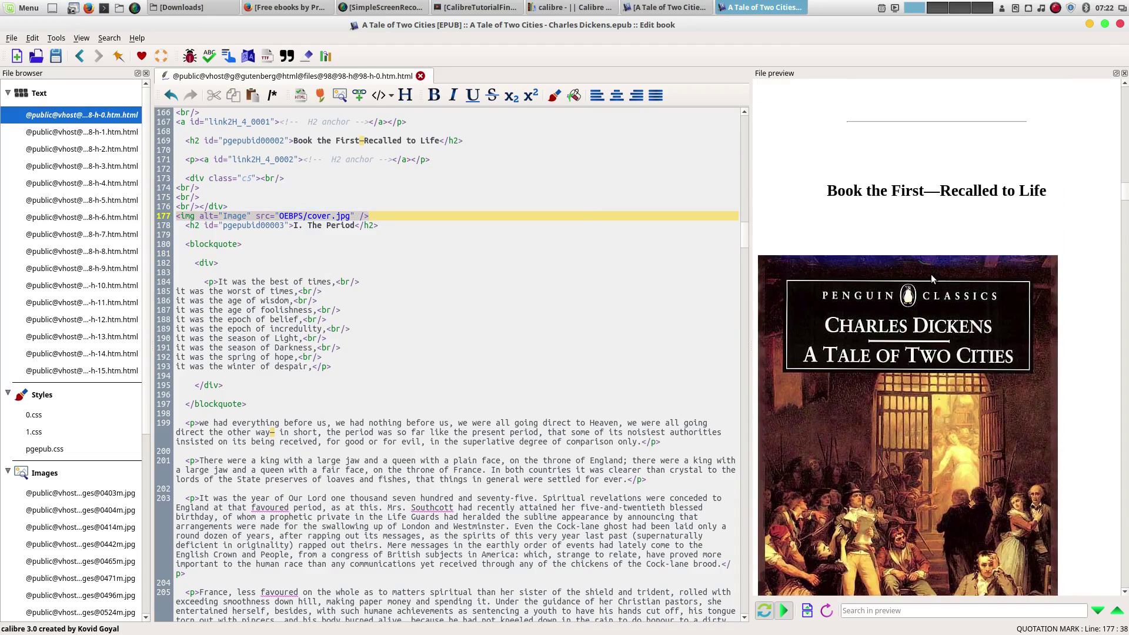
Try to centre the bare cover image tag on line 177.
click(308, 216)
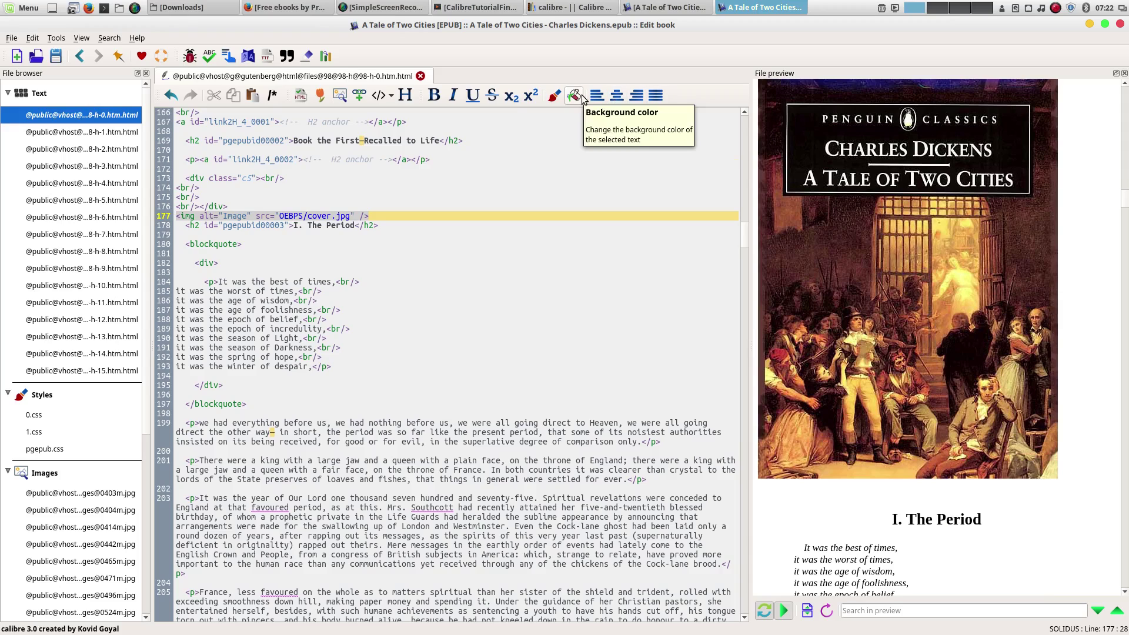
click(615, 96)
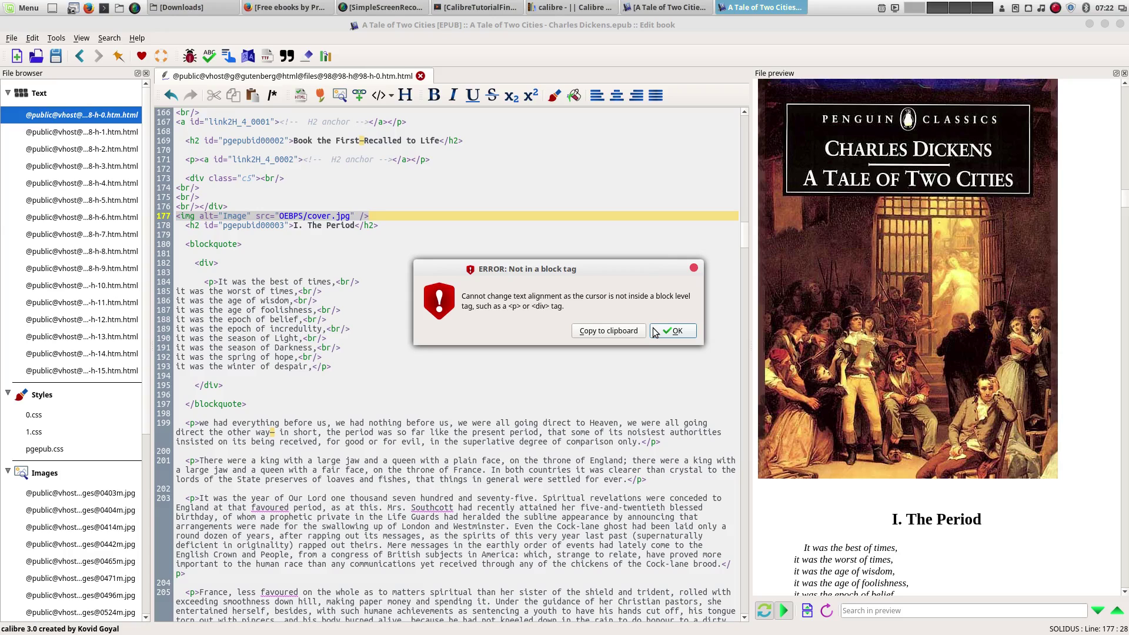
click(671, 331)
Insert an empty p tag directly in front of the cover image tag on line 177.
click(177, 216)
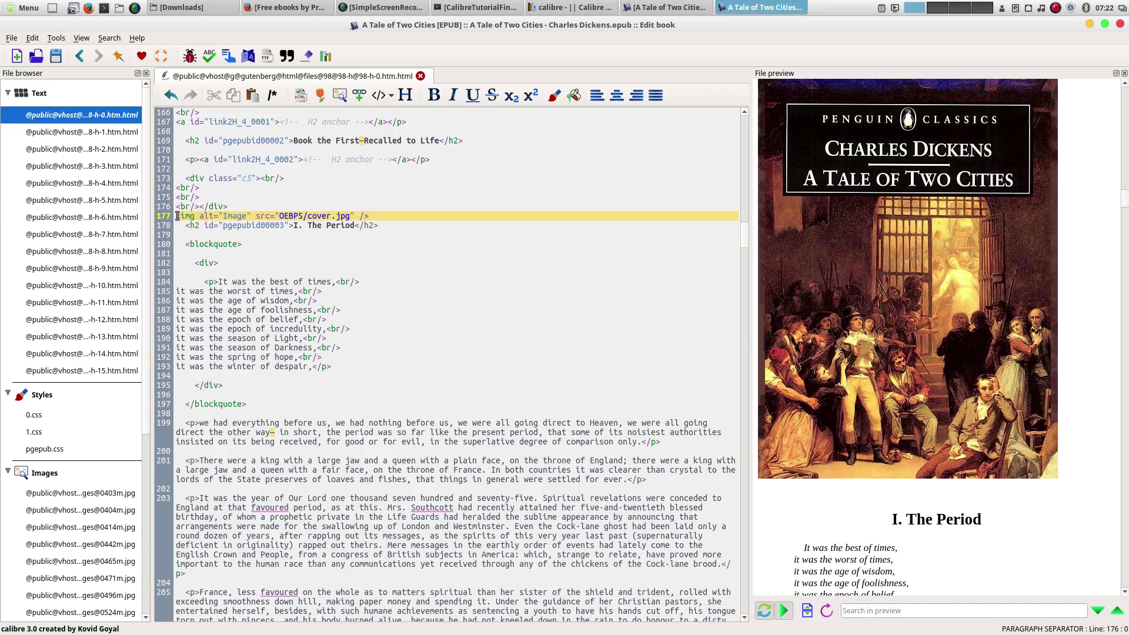
click(392, 97)
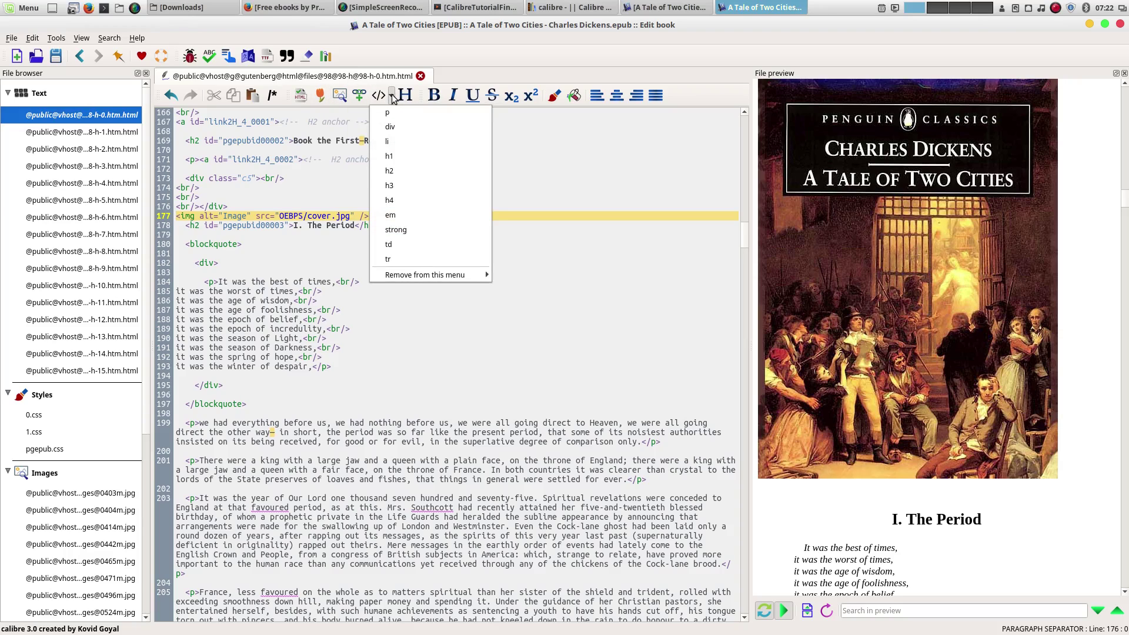
click(391, 113)
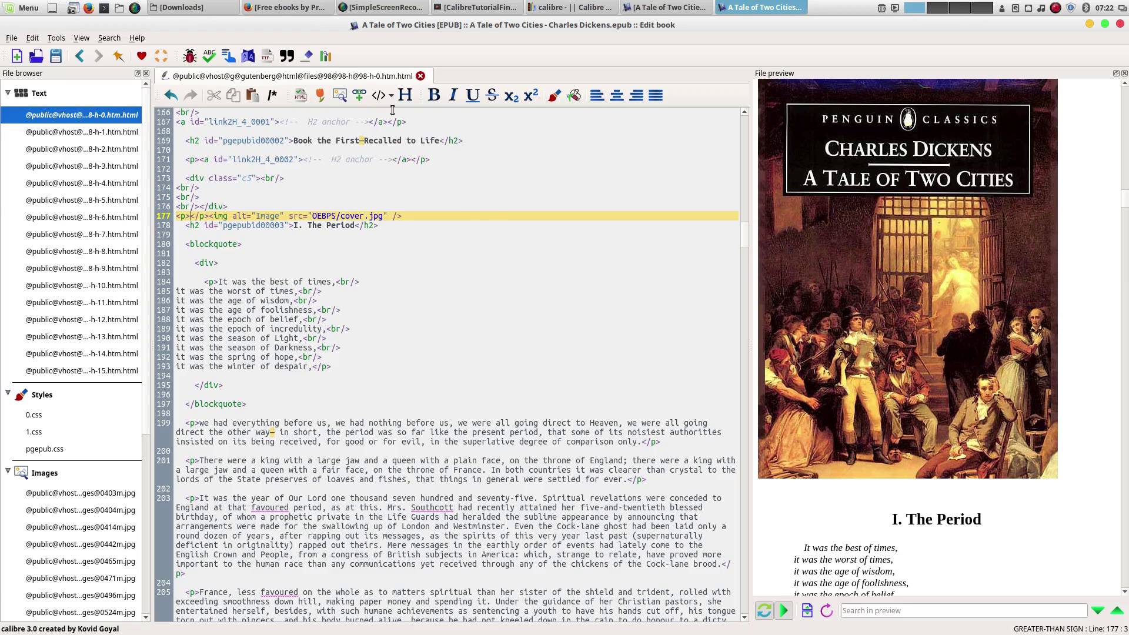
click(360, 234)
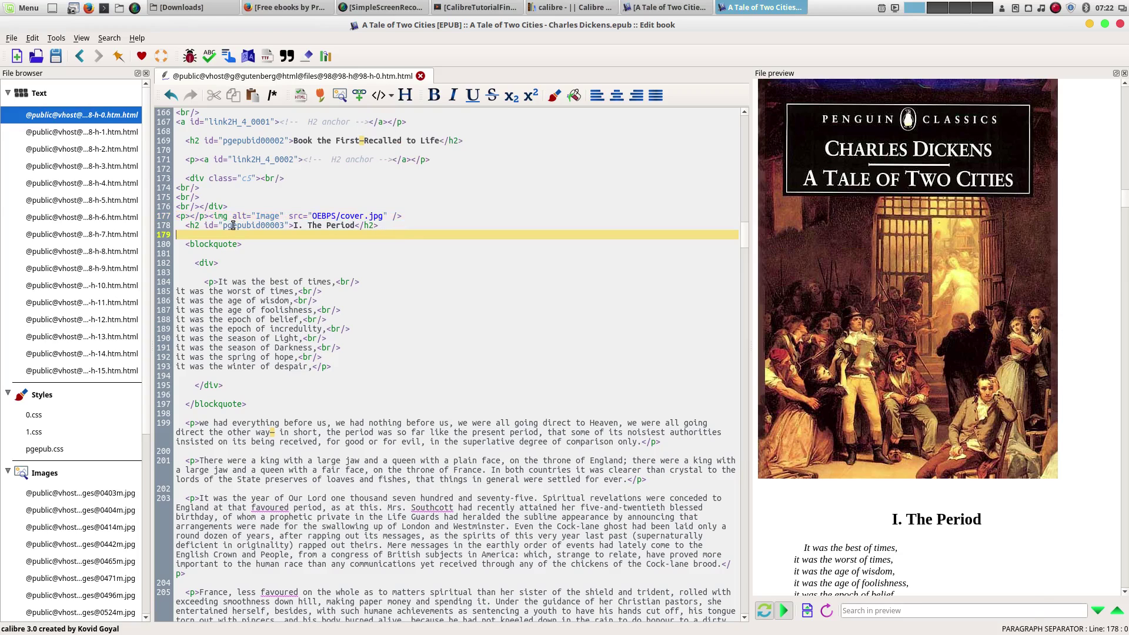
click(195, 216)
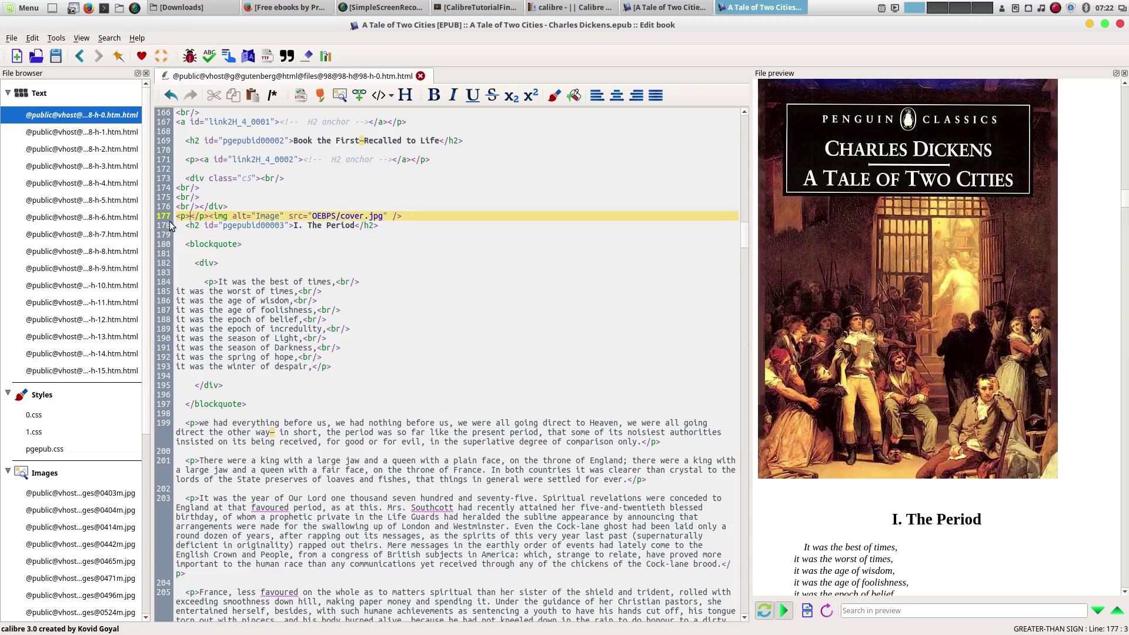
Move the cover image tag between the opening and closing p tags on line 177, and refresh the preview.
click(404, 216)
drag(405, 216, 209, 218)
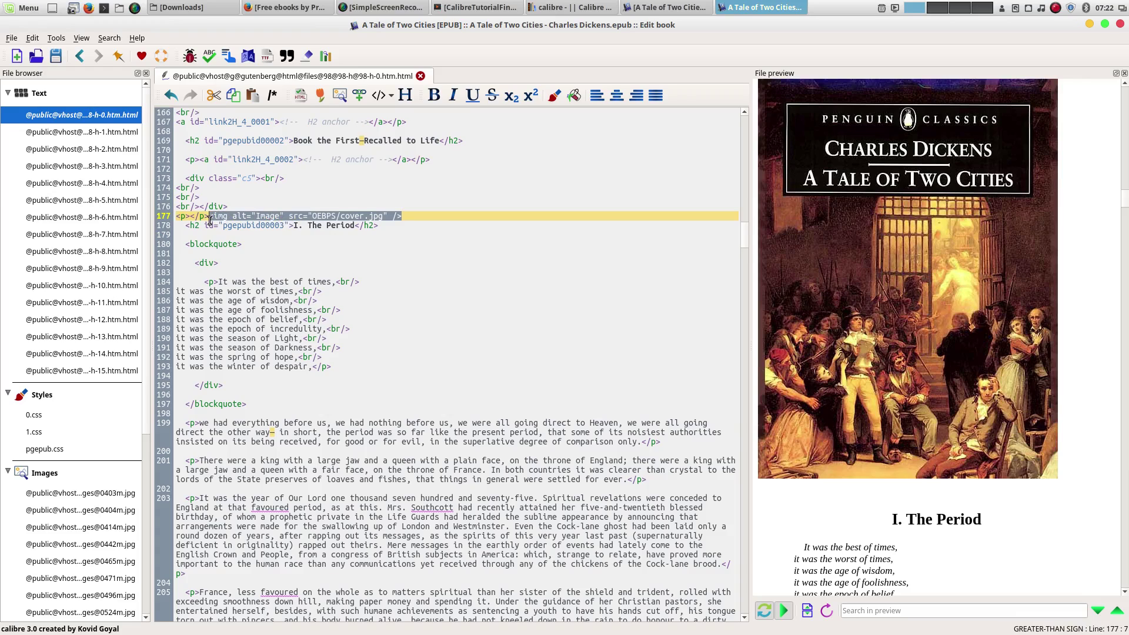
right_click(224, 218)
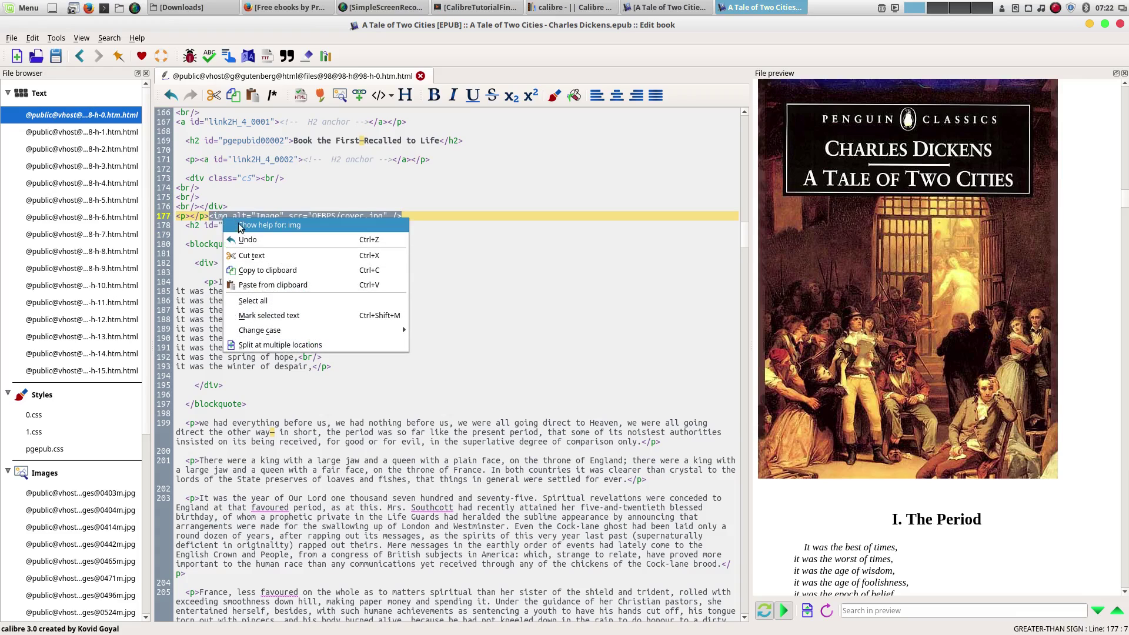
click(250, 255)
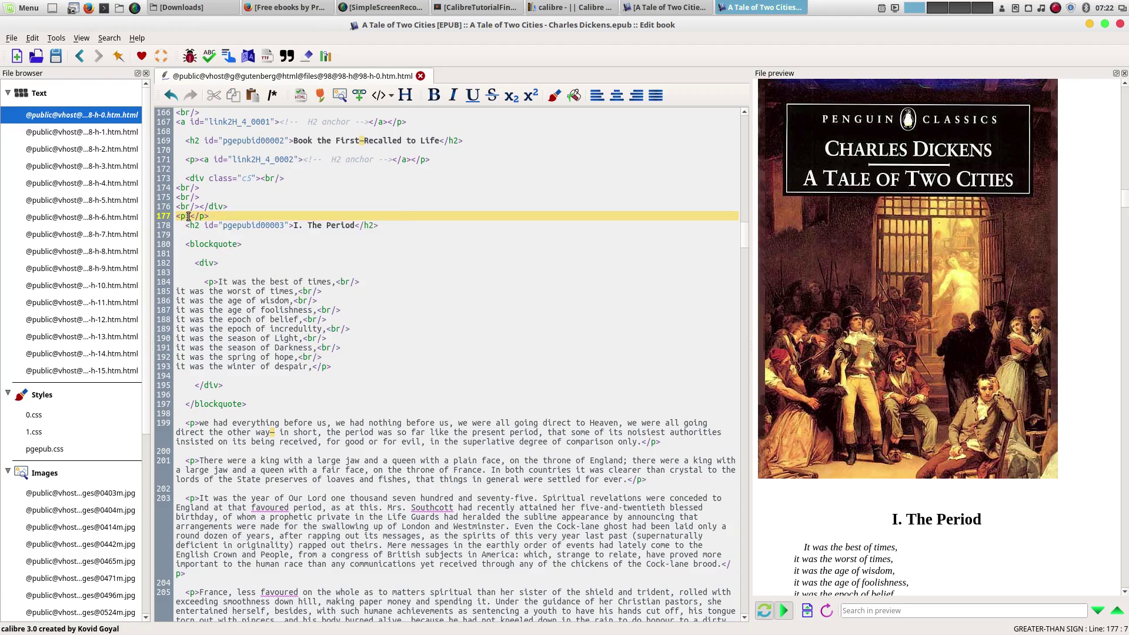
click(188, 216)
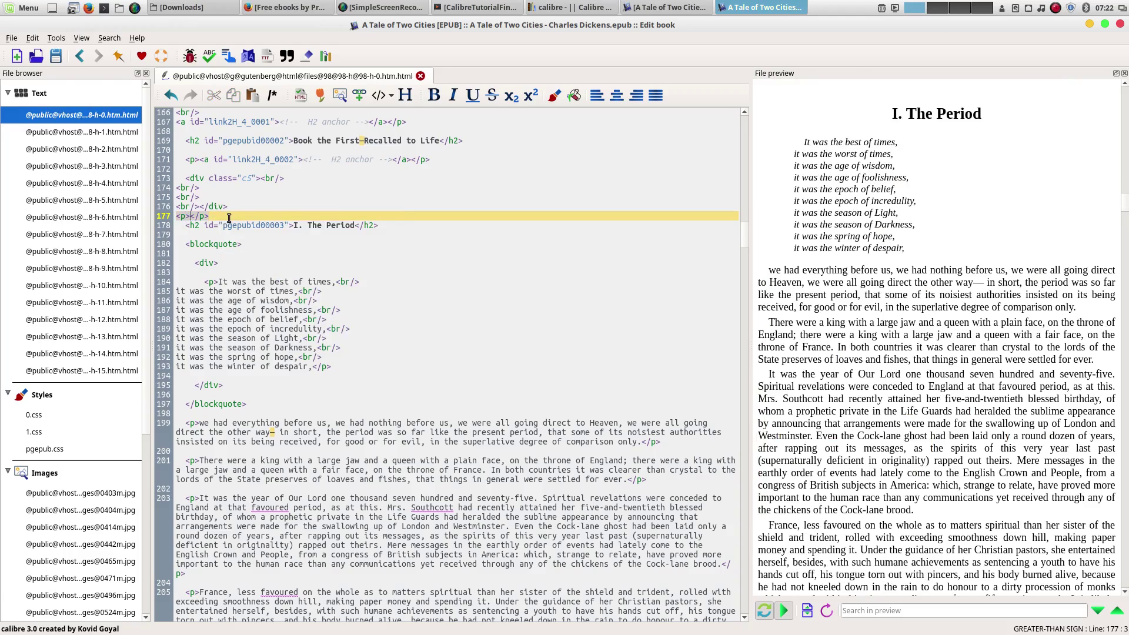
key(ctrl+v)
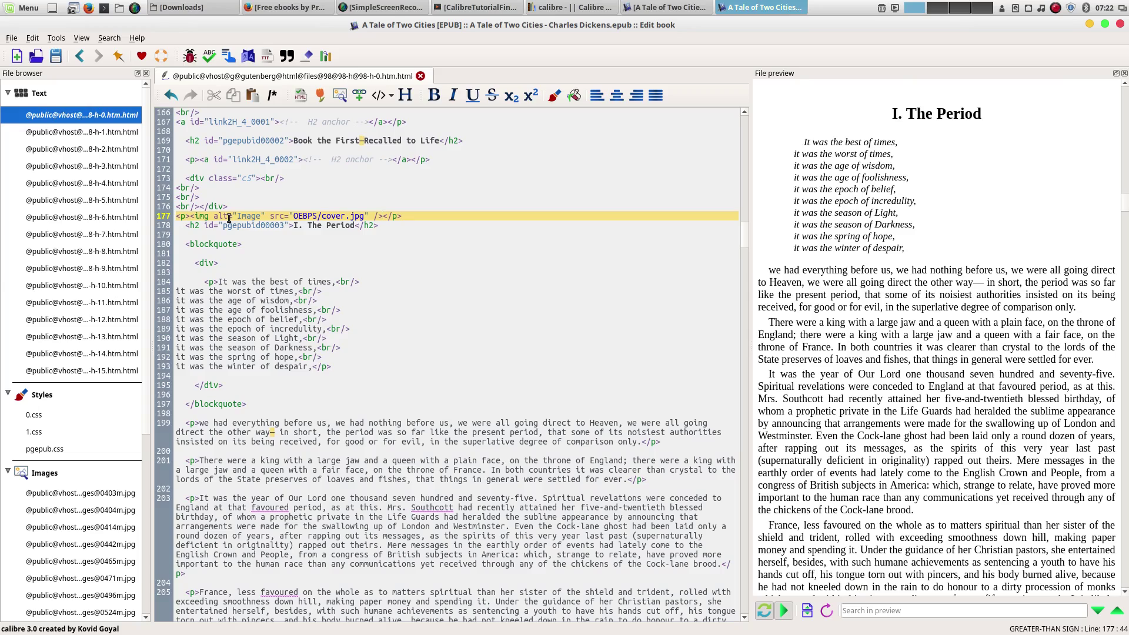
click(384, 224)
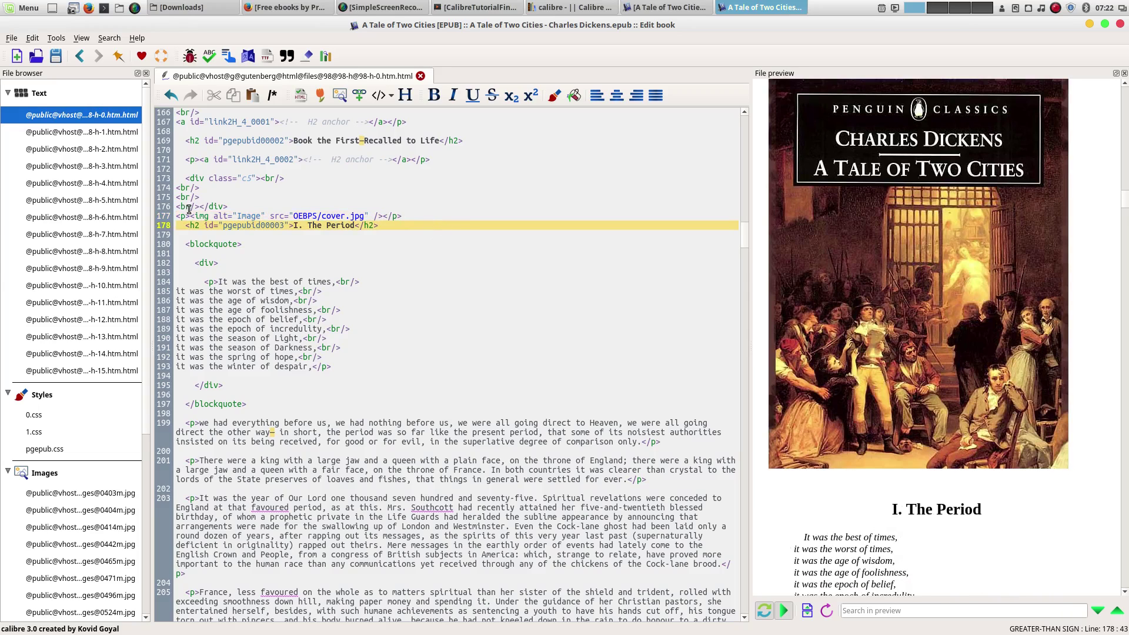
Centre the paragraph holding the cover image, and delete all the code on line 177.
click(189, 212)
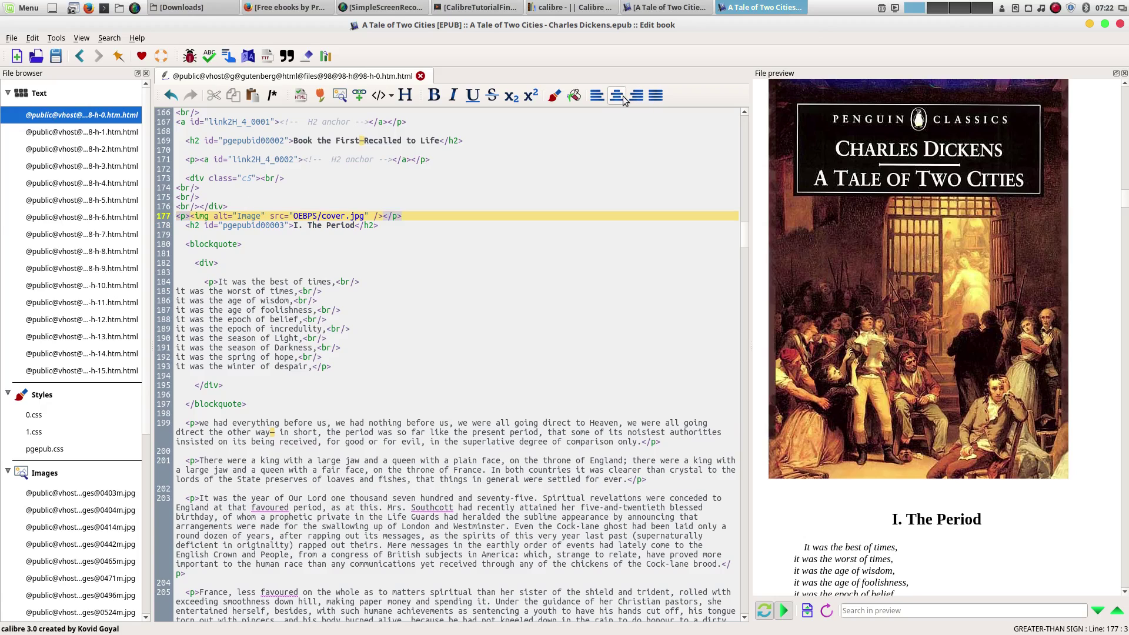
click(617, 96)
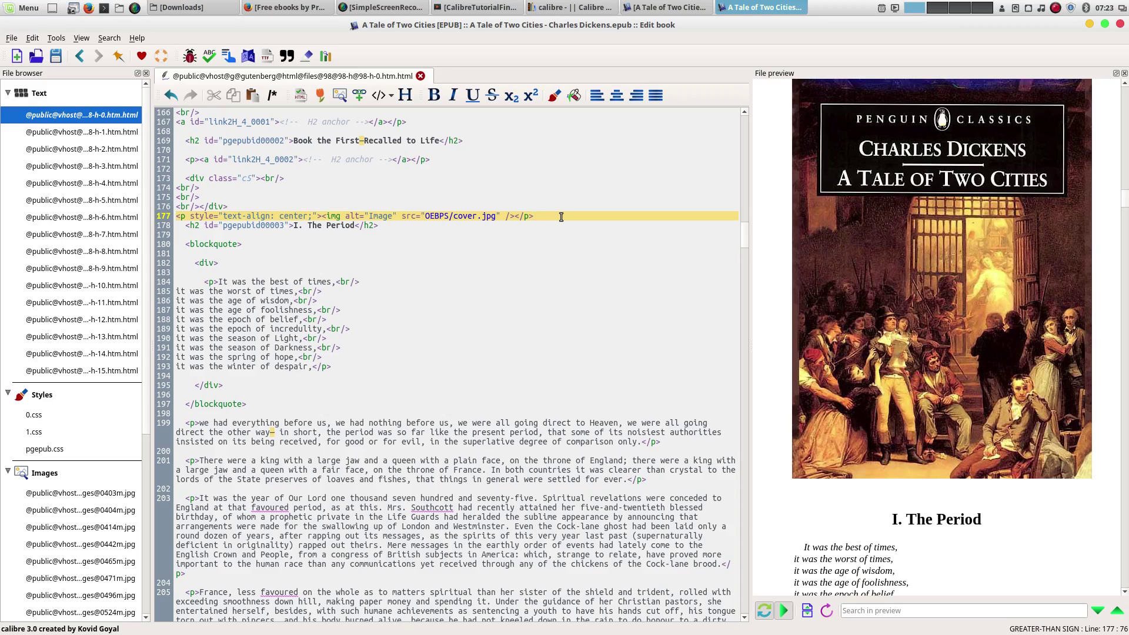
drag(561, 217, 167, 217)
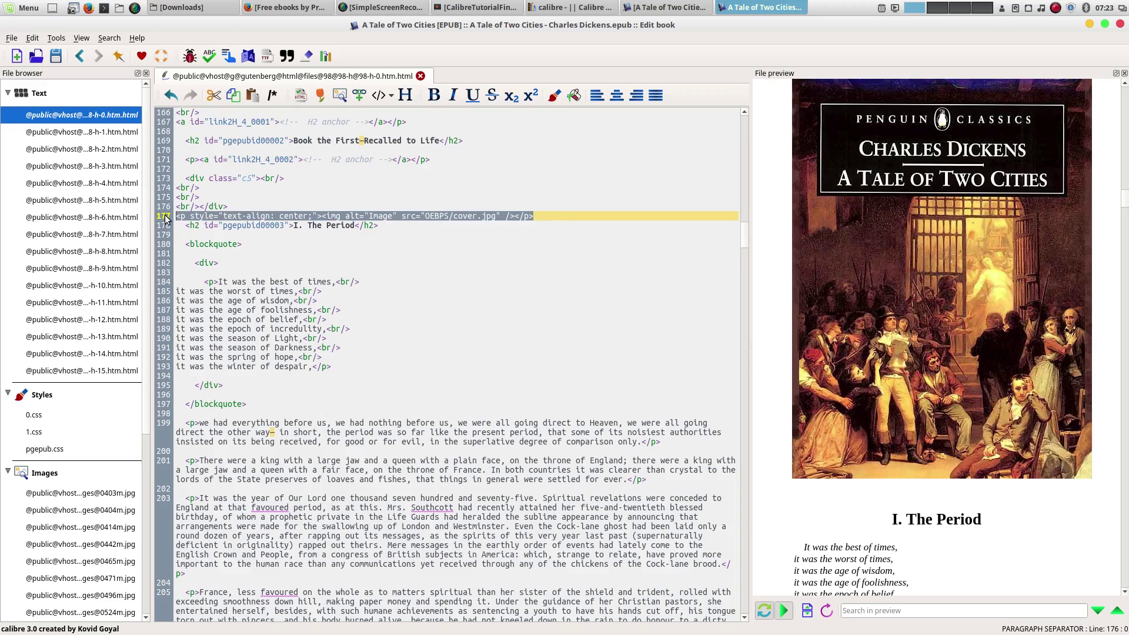
key(Delete)
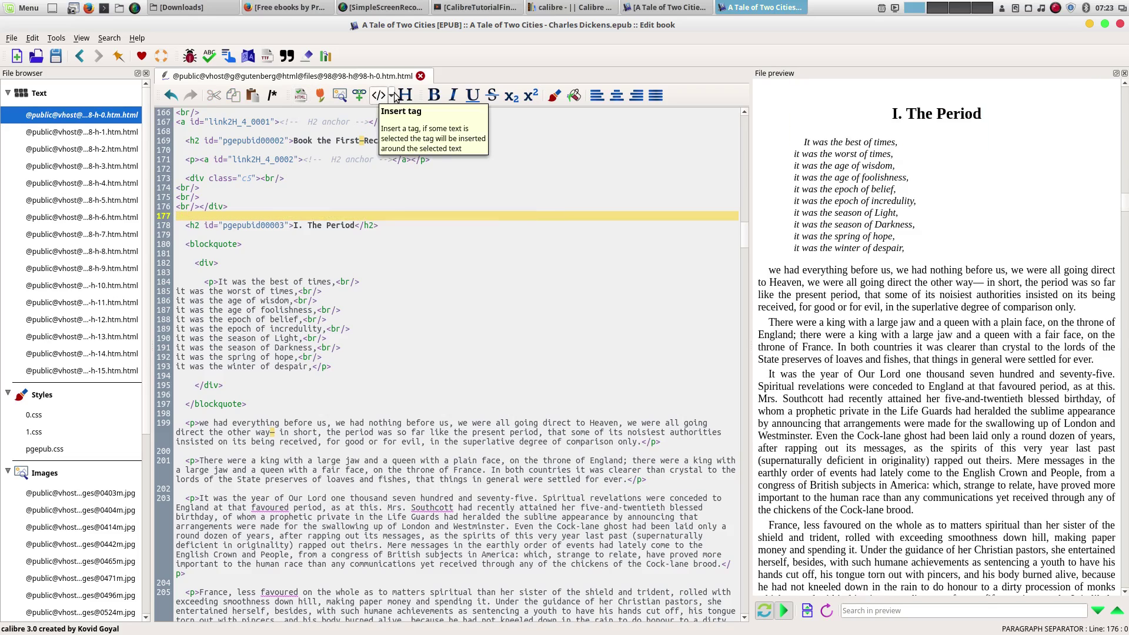
Add a p tag on empty line 177 and insert the book's cover.jpg image inside it.
click(393, 94)
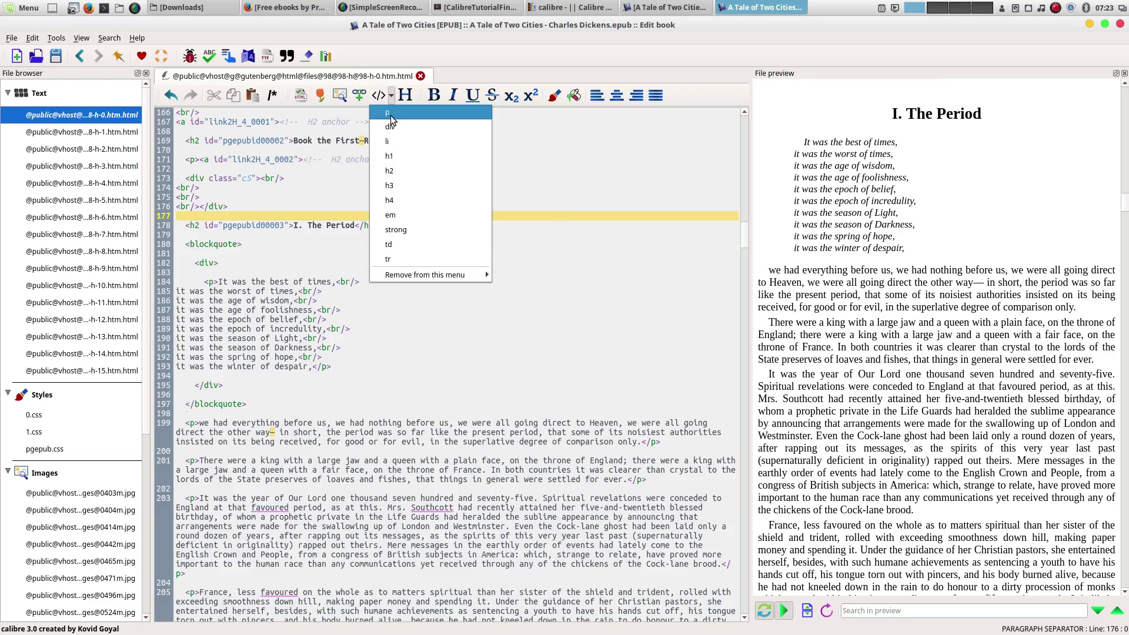
click(391, 112)
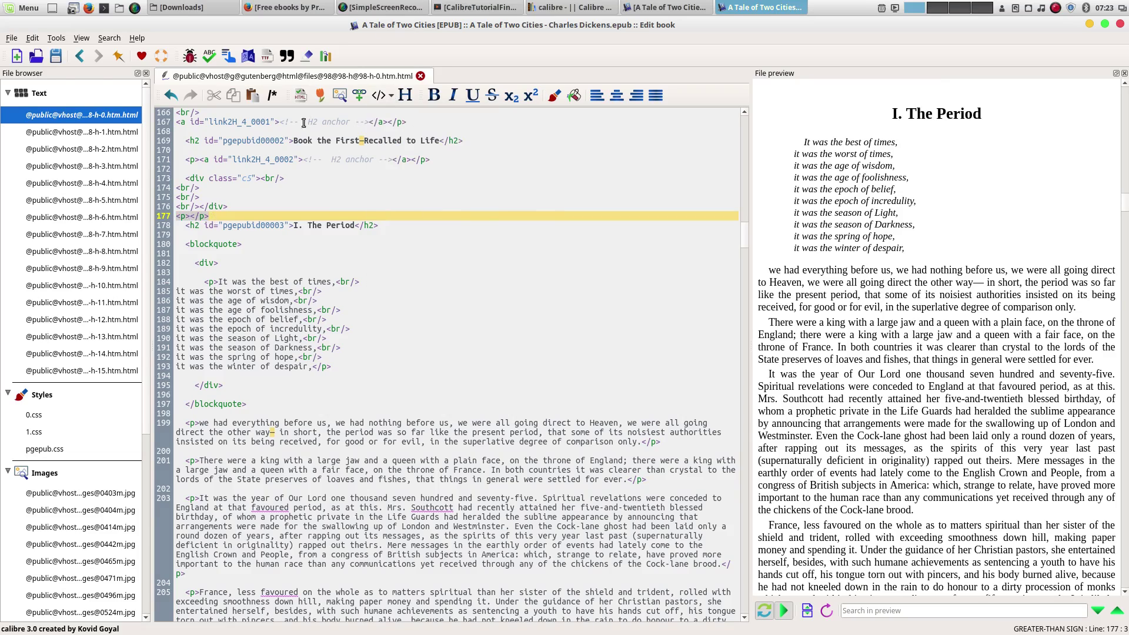
click(339, 95)
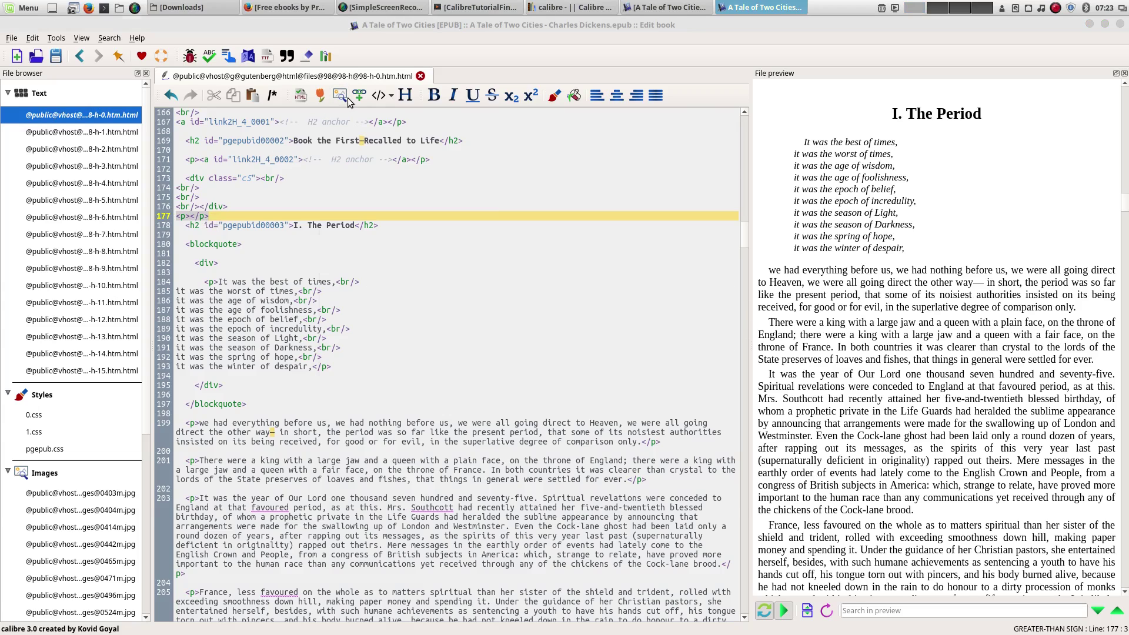
scroll(613, 323, down, 5)
double_click(462, 361)
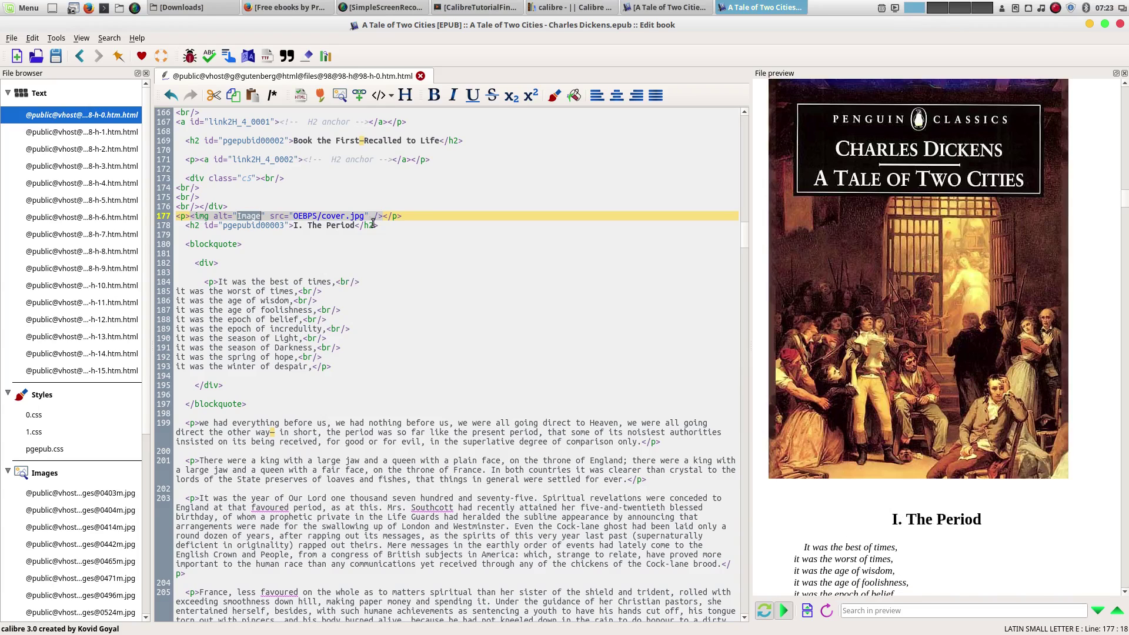
Centre the paragraph holding the cover image on line 177, and check its placement above "I. The Period" in the preview.
click(191, 217)
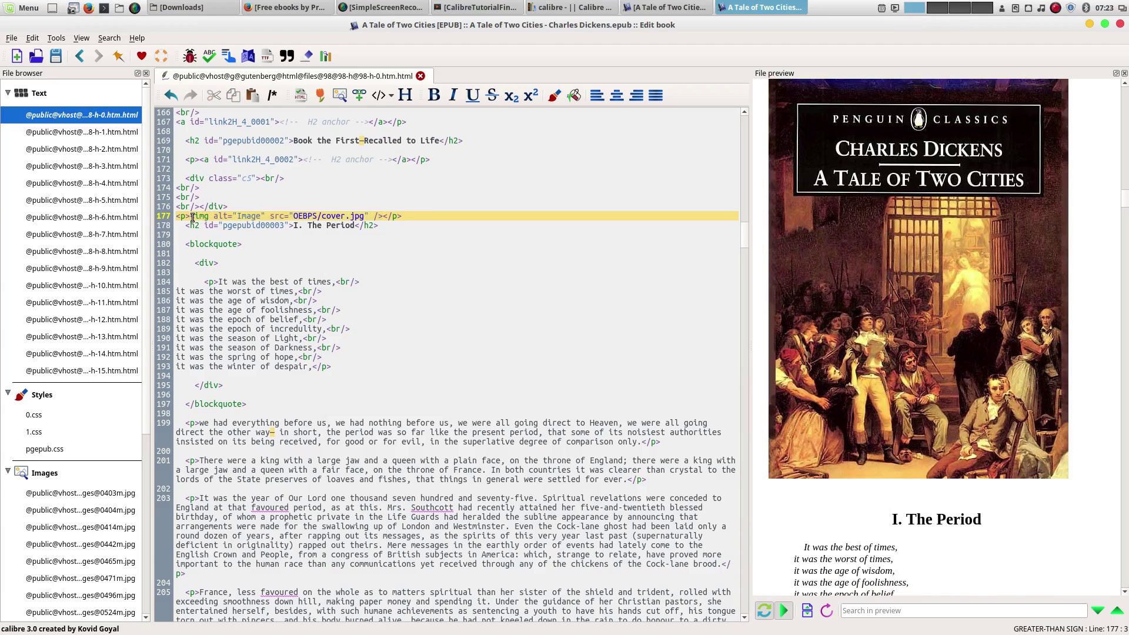
click(615, 97)
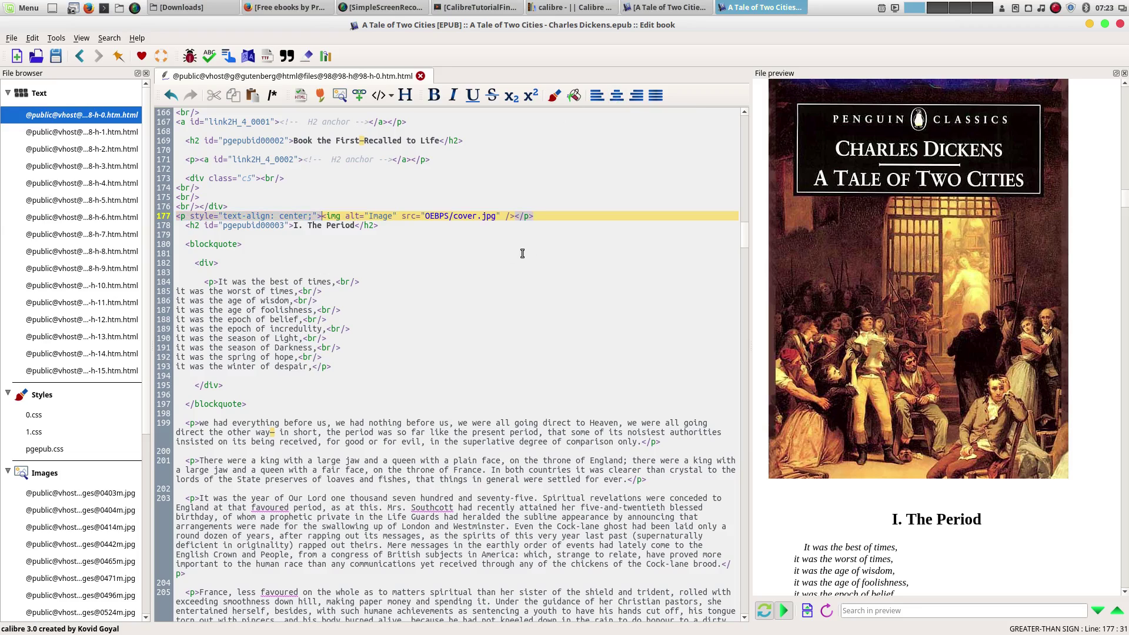
click(414, 235)
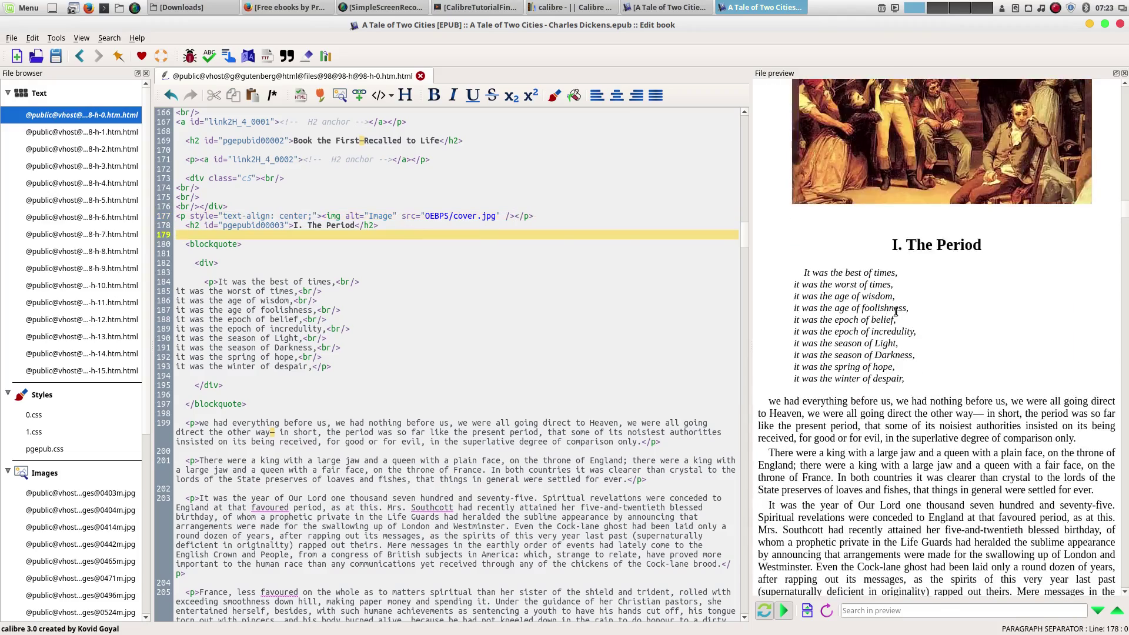
scroll(926, 276, down, 3)
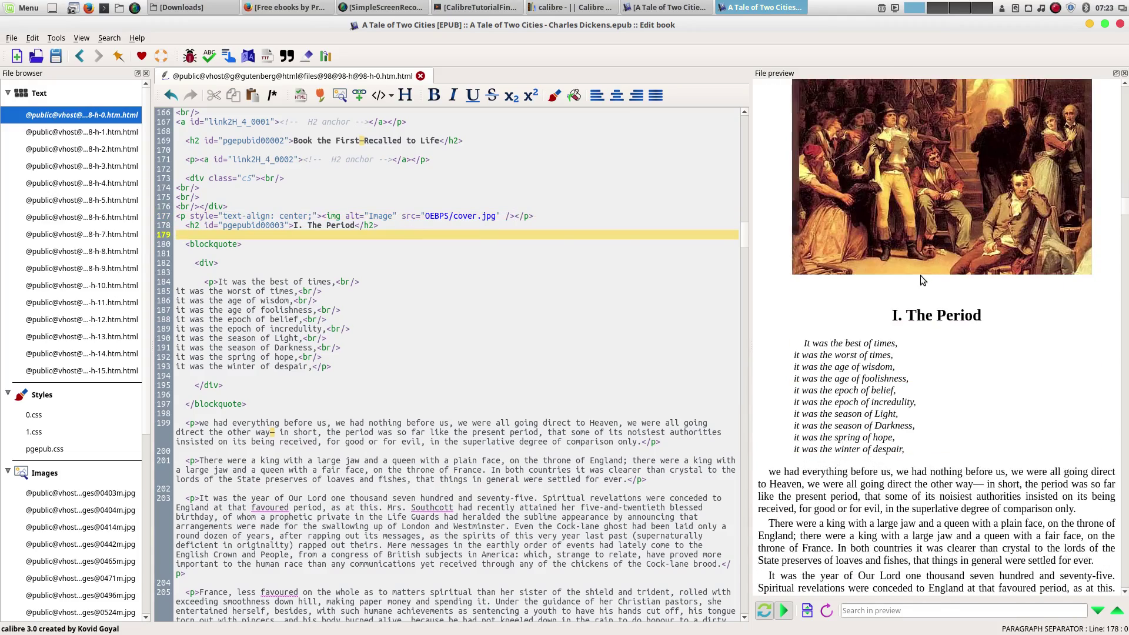
scroll(488, 283, down, 14)
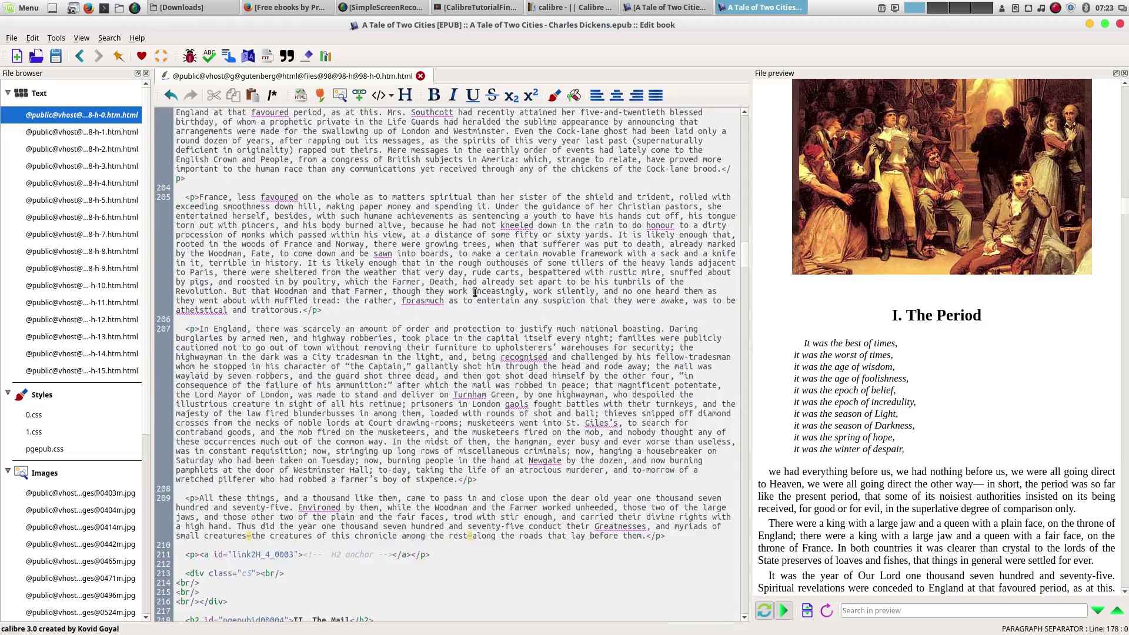
click(391, 96)
click(573, 187)
Turn the word "everything" in the paragraph on line 199 into a hyperlink to the book file ending in 98-h-15.htm.html.
scroll(421, 299, up, 4)
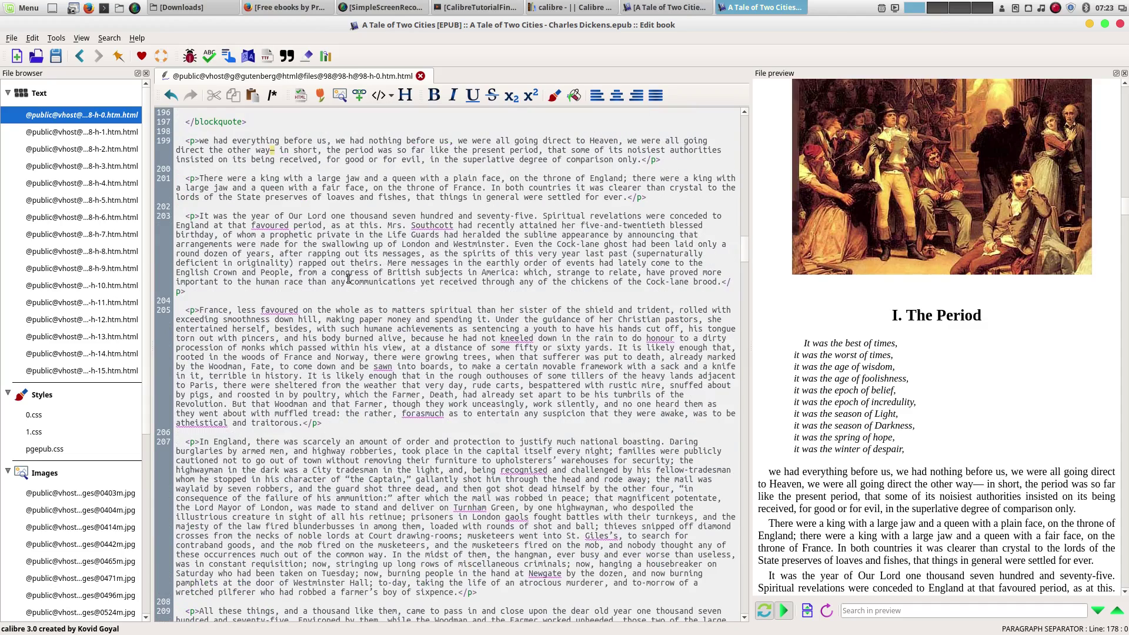
scroll(349, 278, up, 4)
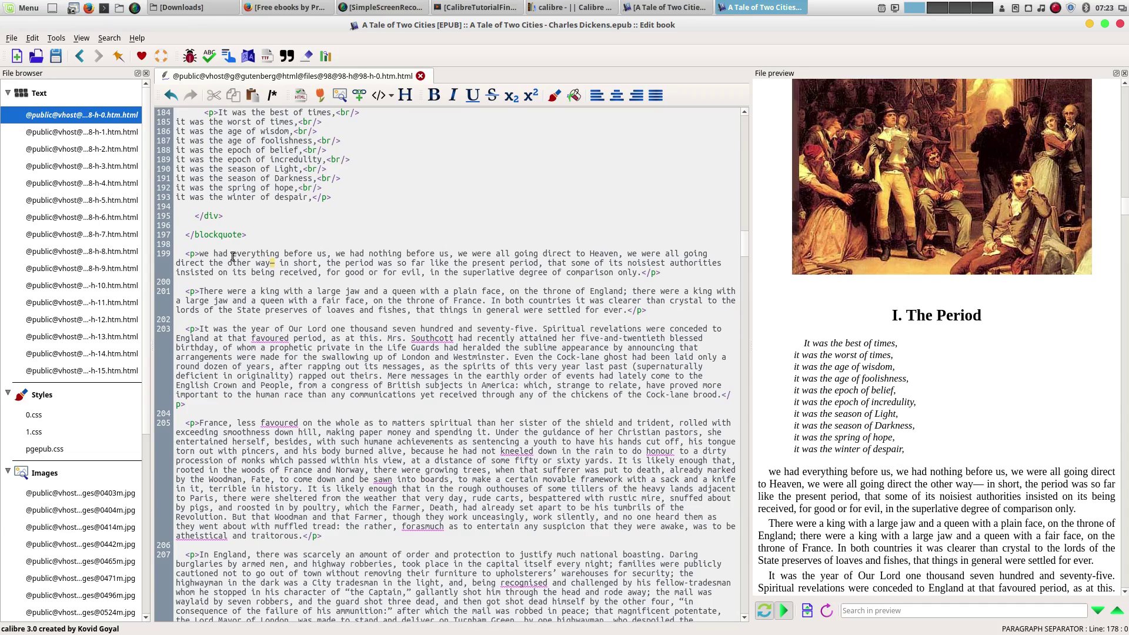
drag(233, 257, 282, 252)
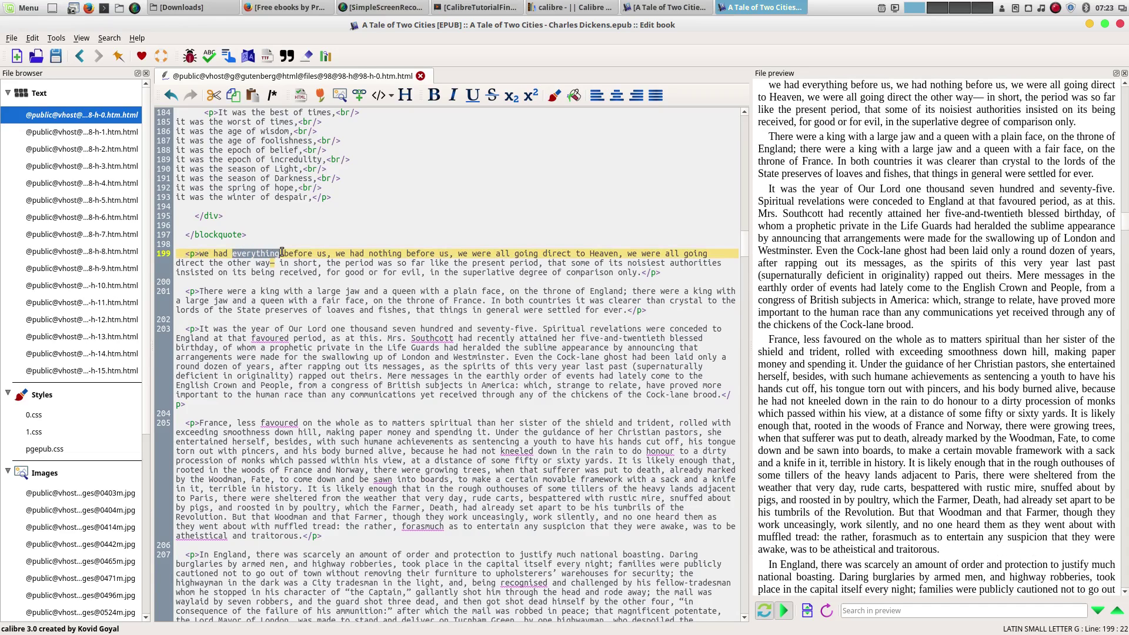
click(360, 95)
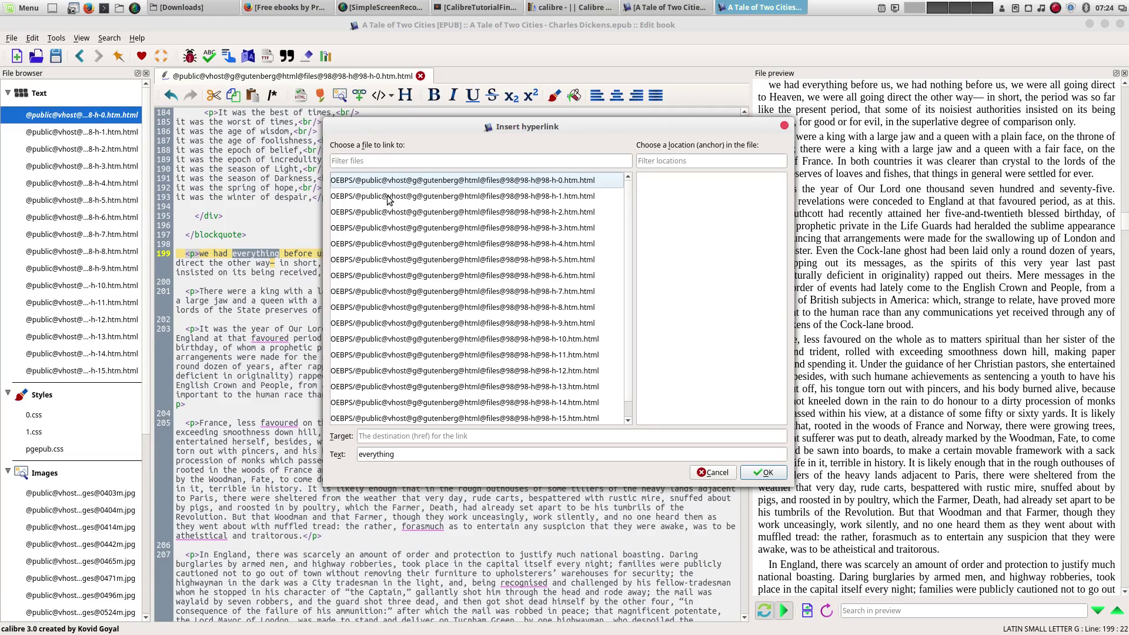
click(402, 212)
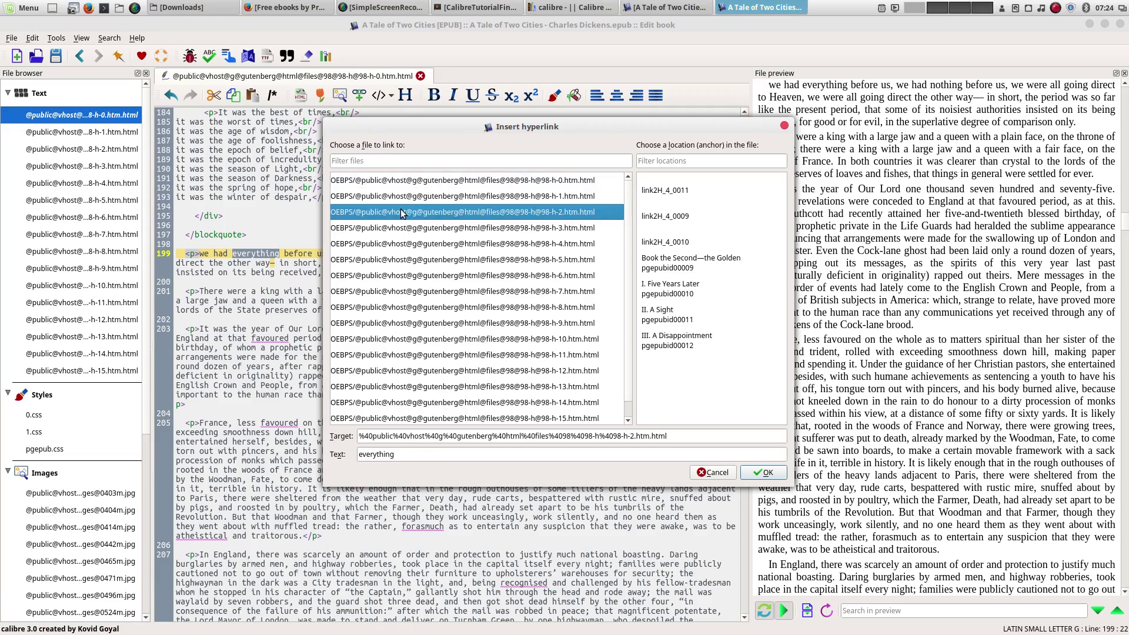
click(402, 229)
click(403, 276)
click(405, 307)
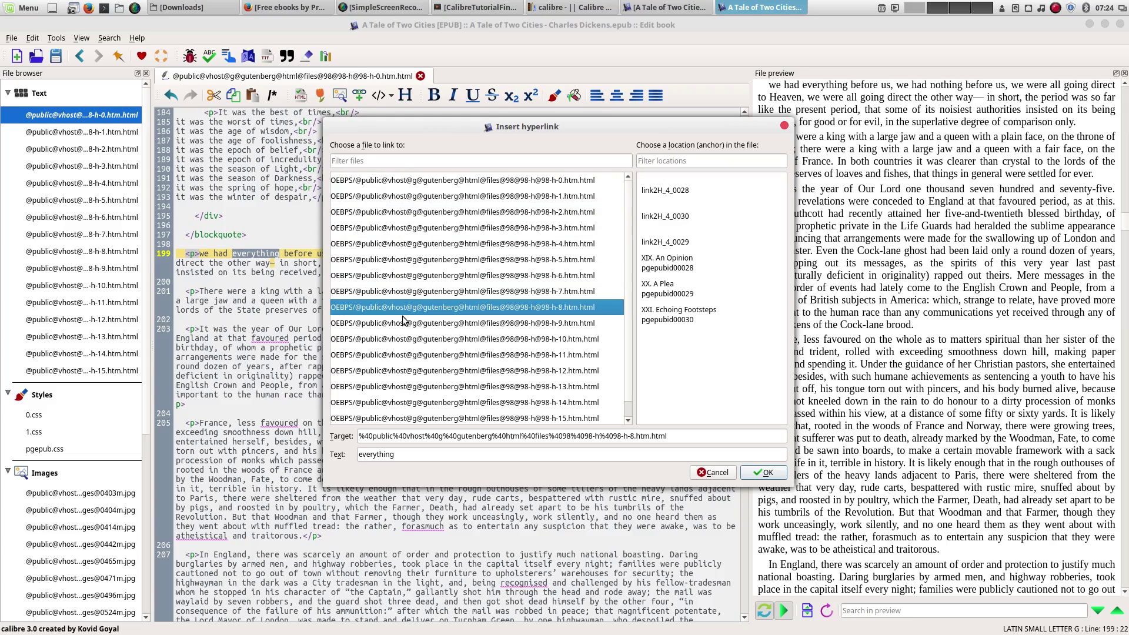
click(403, 324)
scroll(411, 341, down, 1)
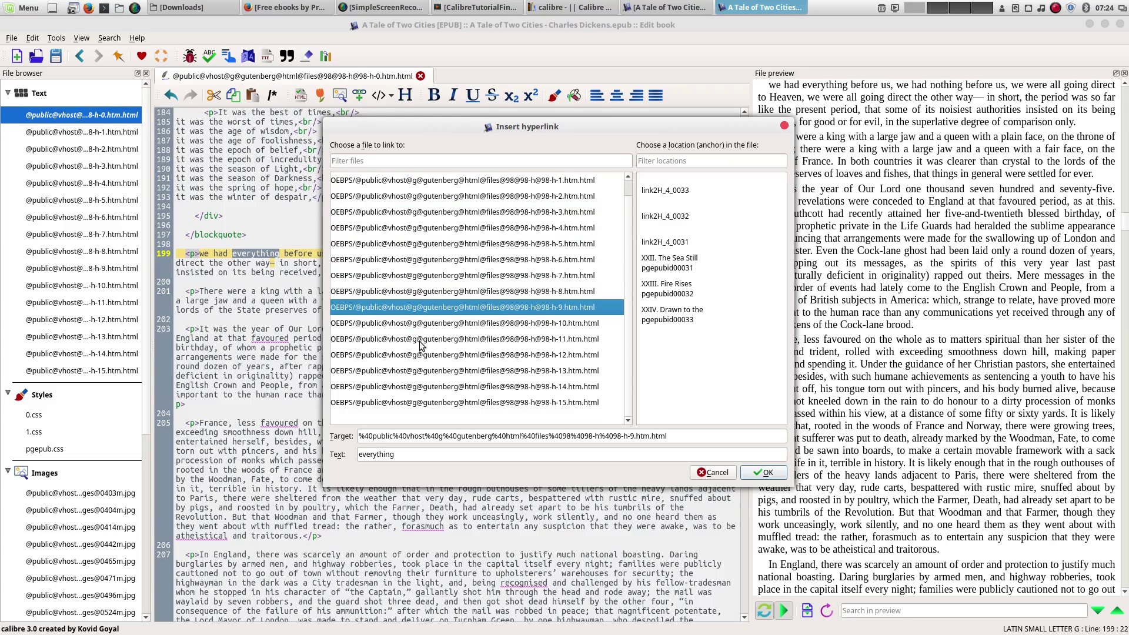
click(428, 403)
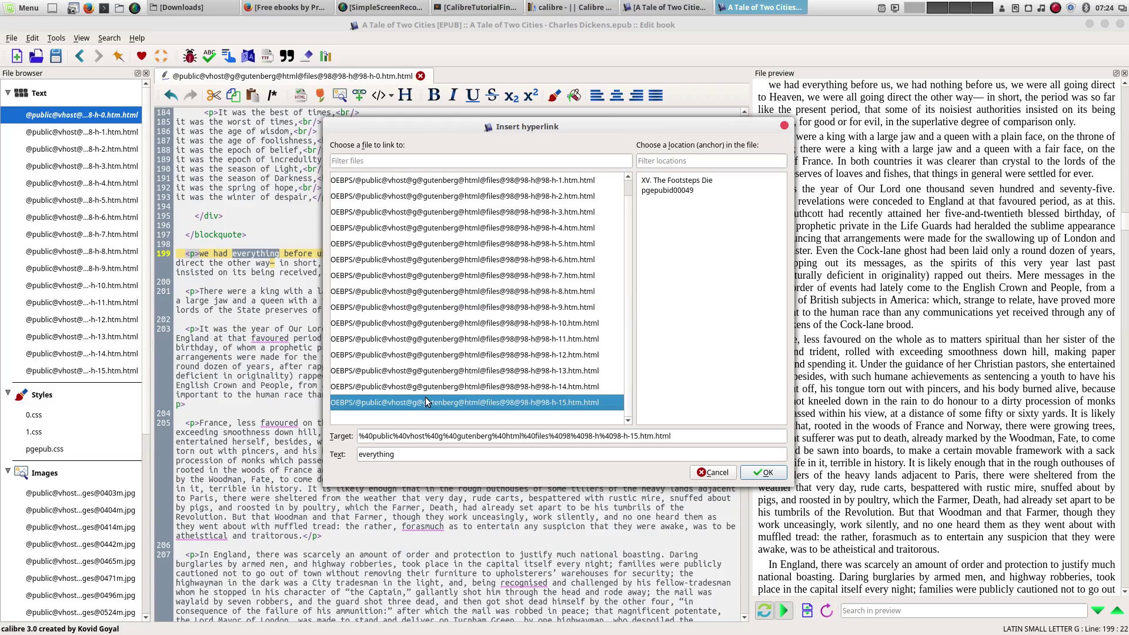
click(765, 472)
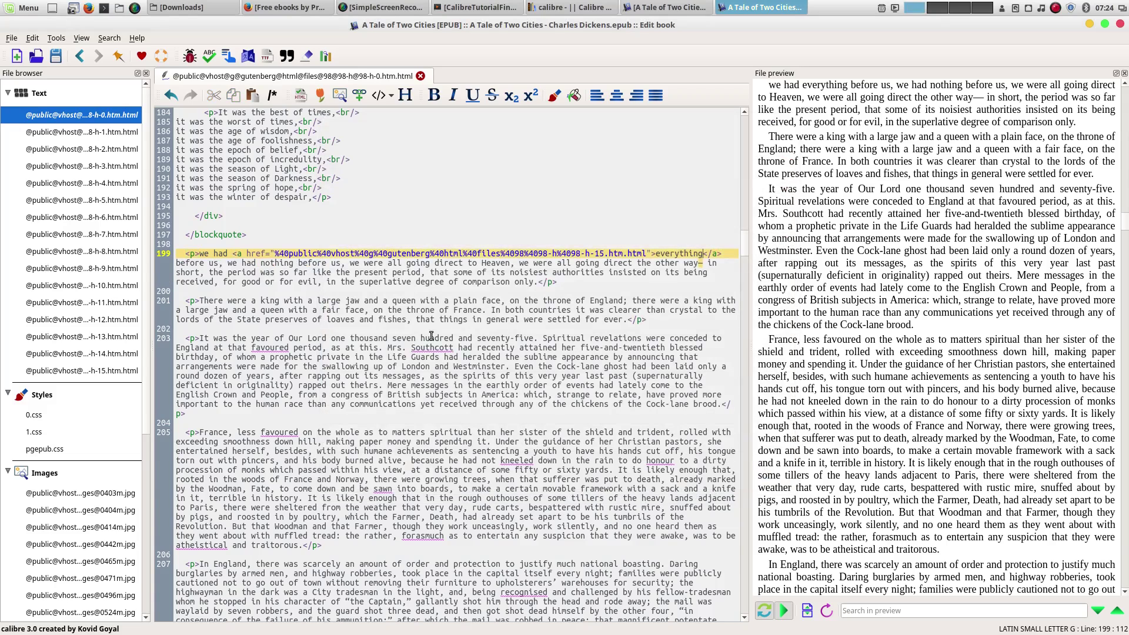
Refresh the preview, follow the "everything" link to test its destination, and close the chapter file it opens.
click(351, 308)
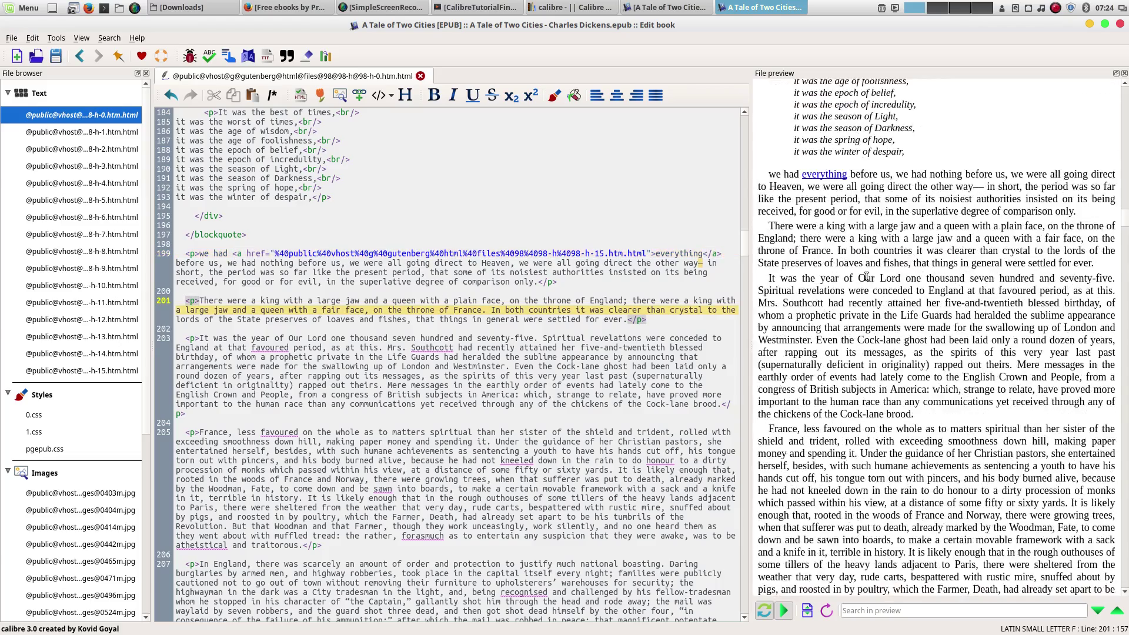
click(835, 245)
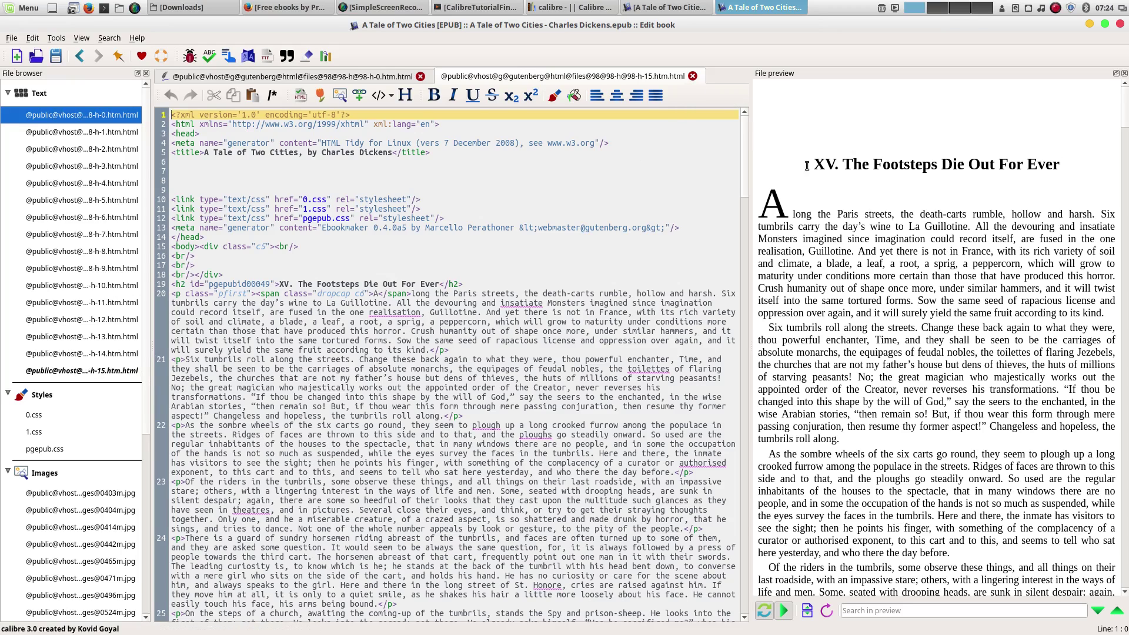
click(693, 77)
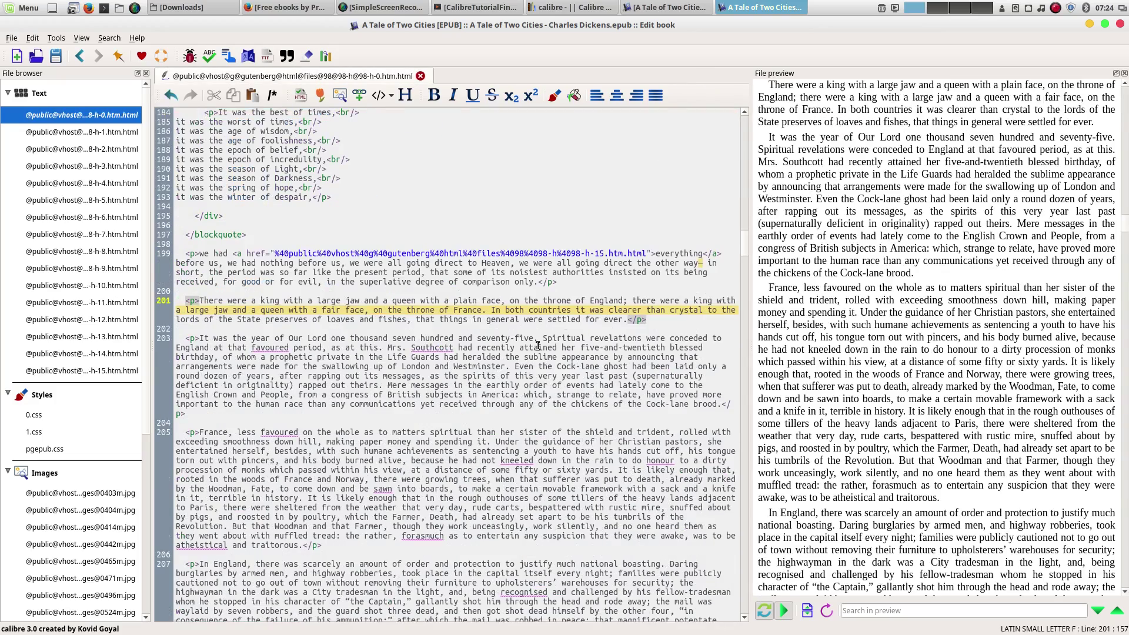
drag(260, 264, 295, 266)
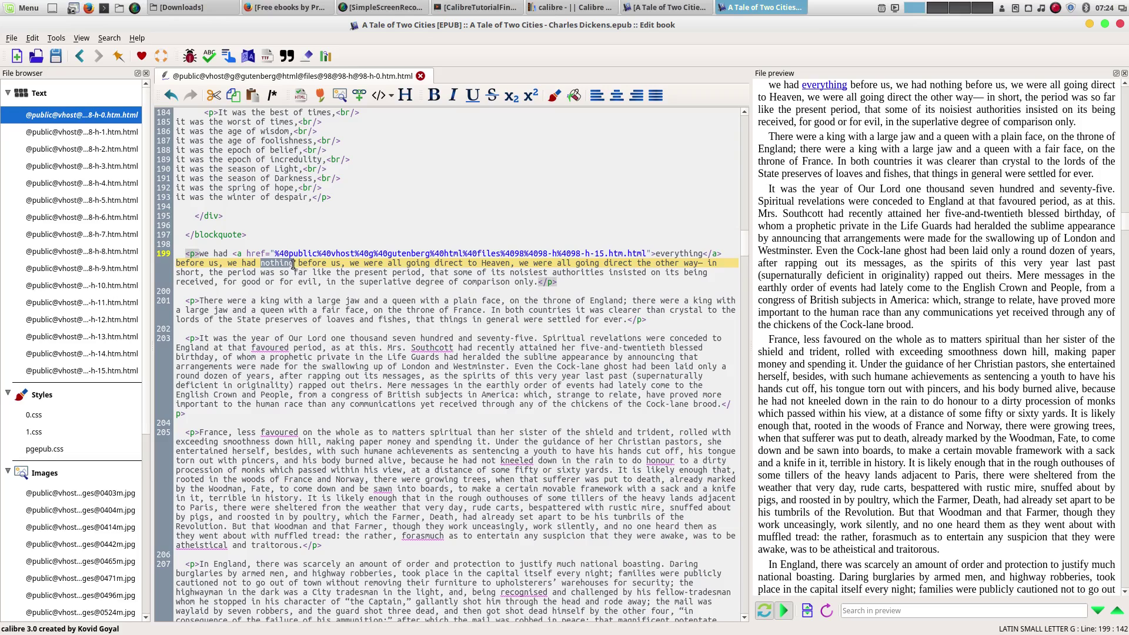
click(359, 95)
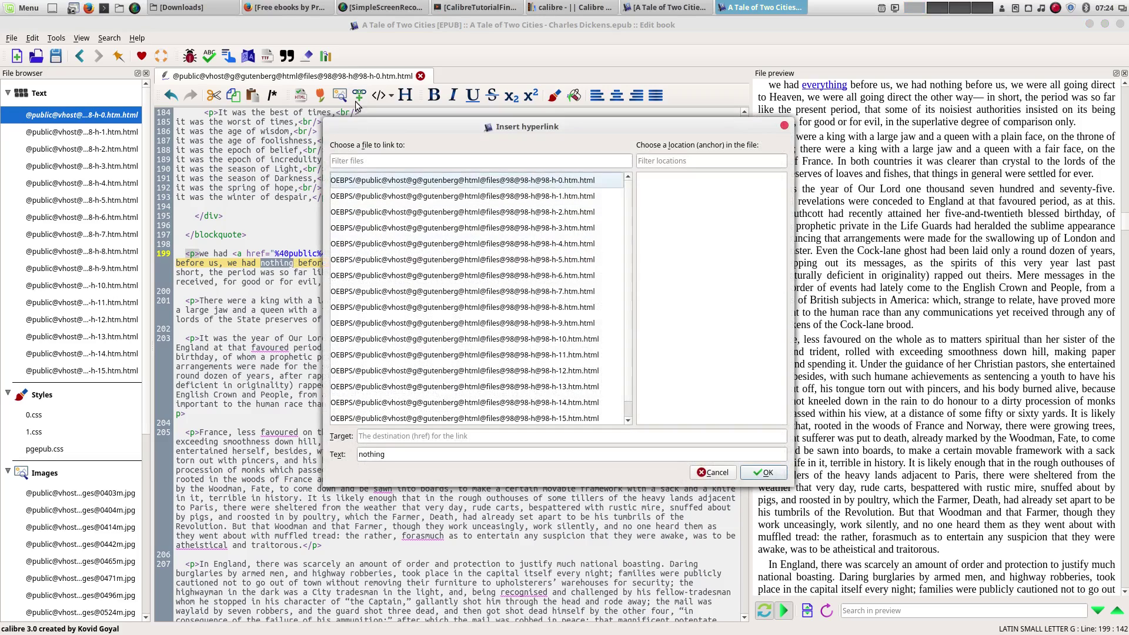
click(385, 440)
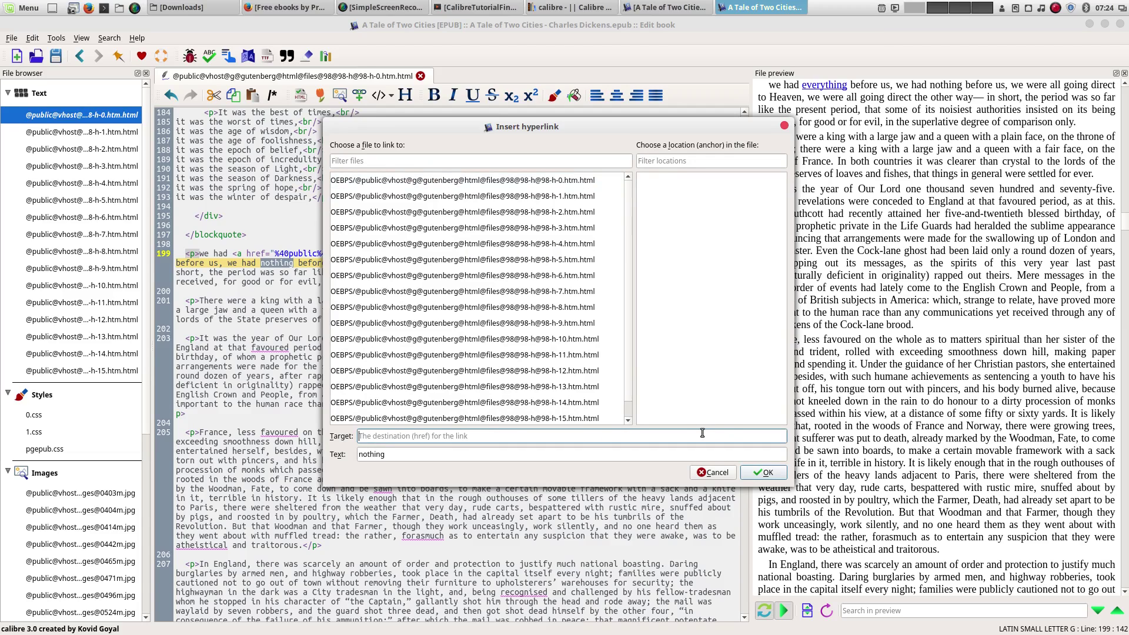
click(785, 126)
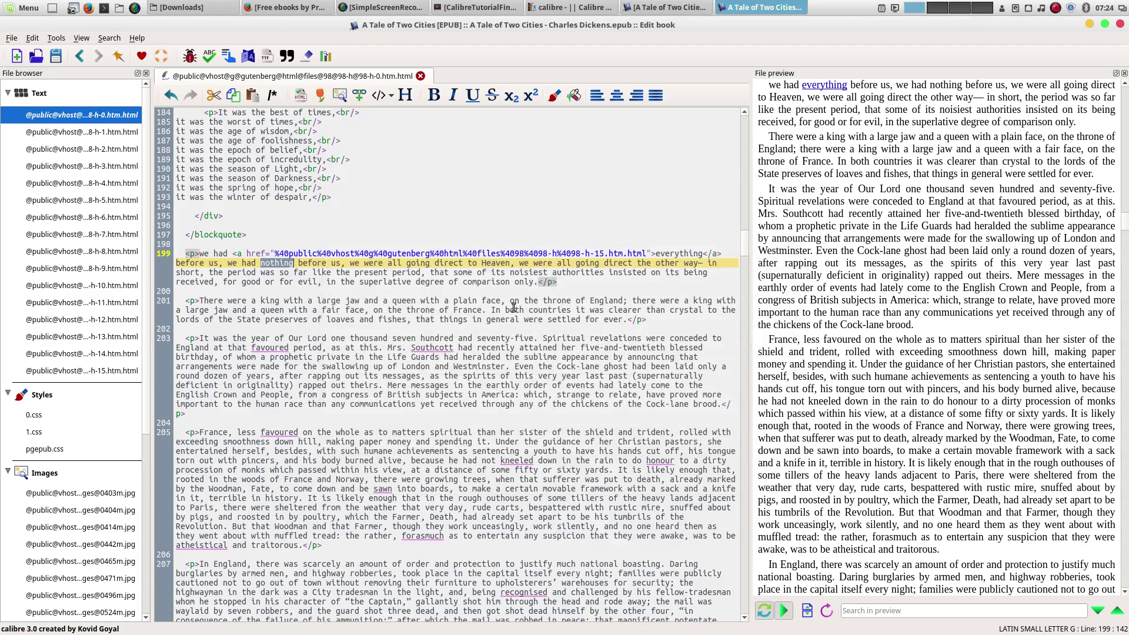
click(510, 310)
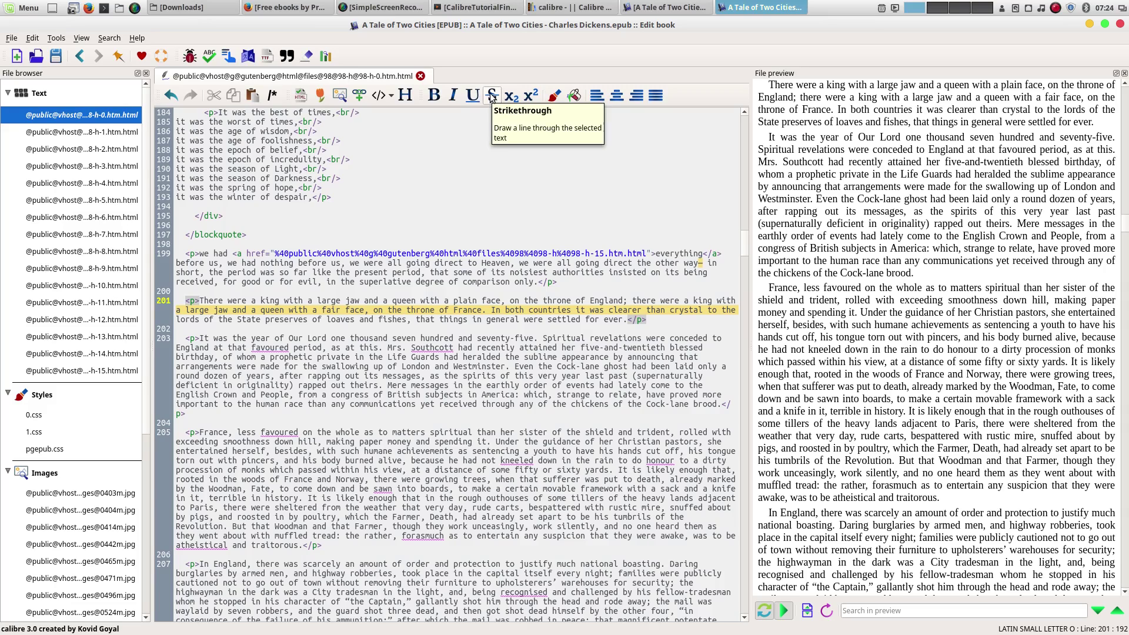
Format the word "we" at the start of line 199 as subscript and check it in the preview.
double_click(207, 257)
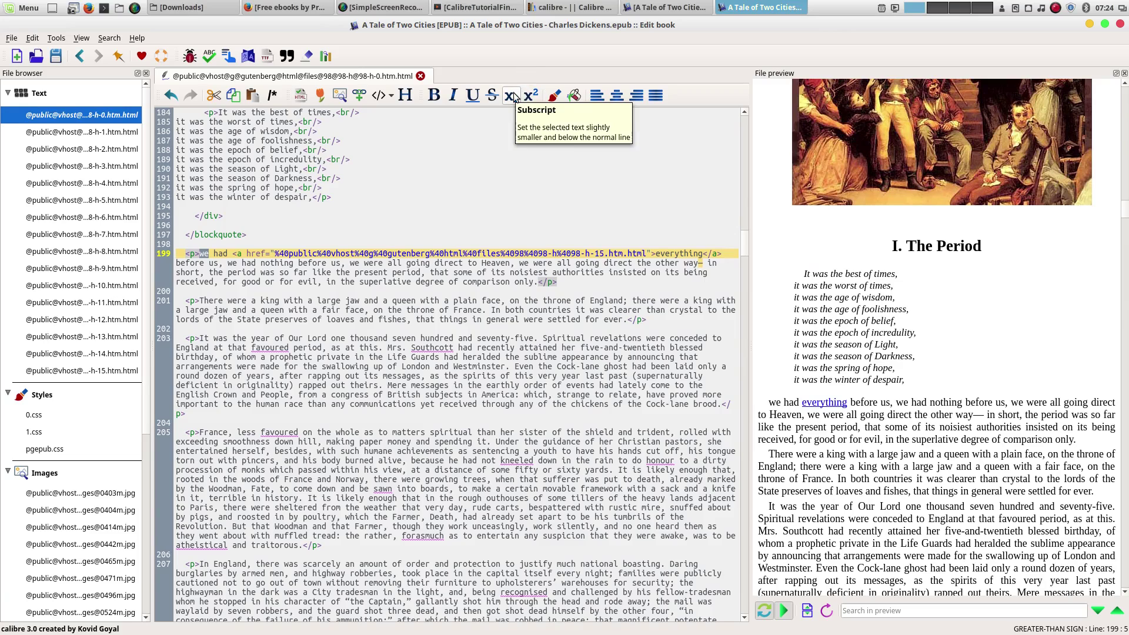
click(511, 96)
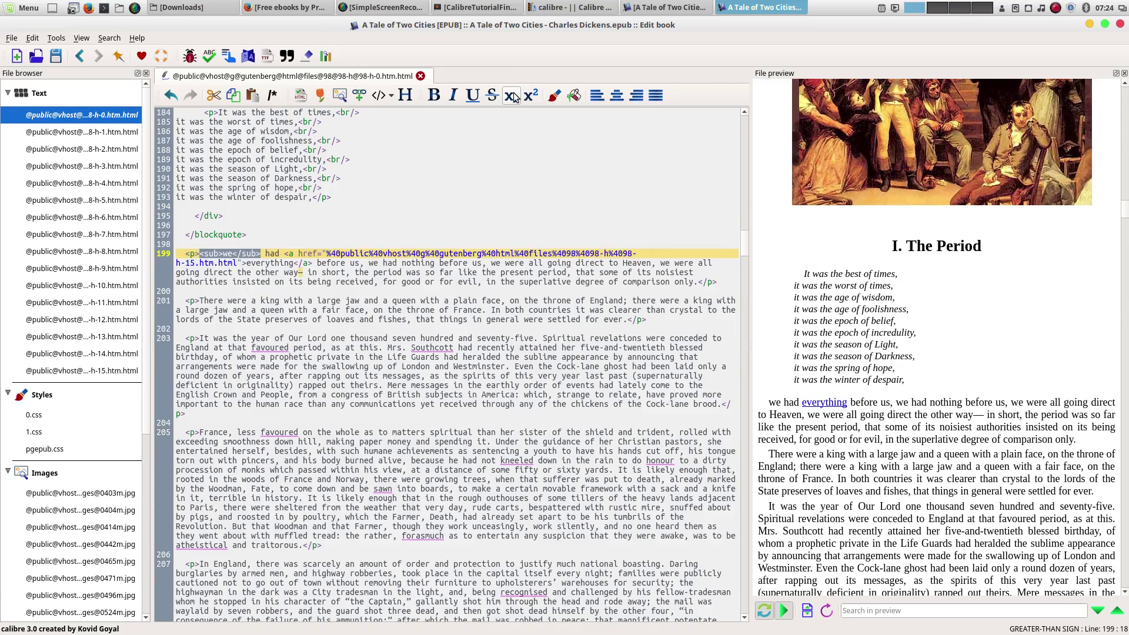
click(482, 328)
scroll(799, 297, up, 4)
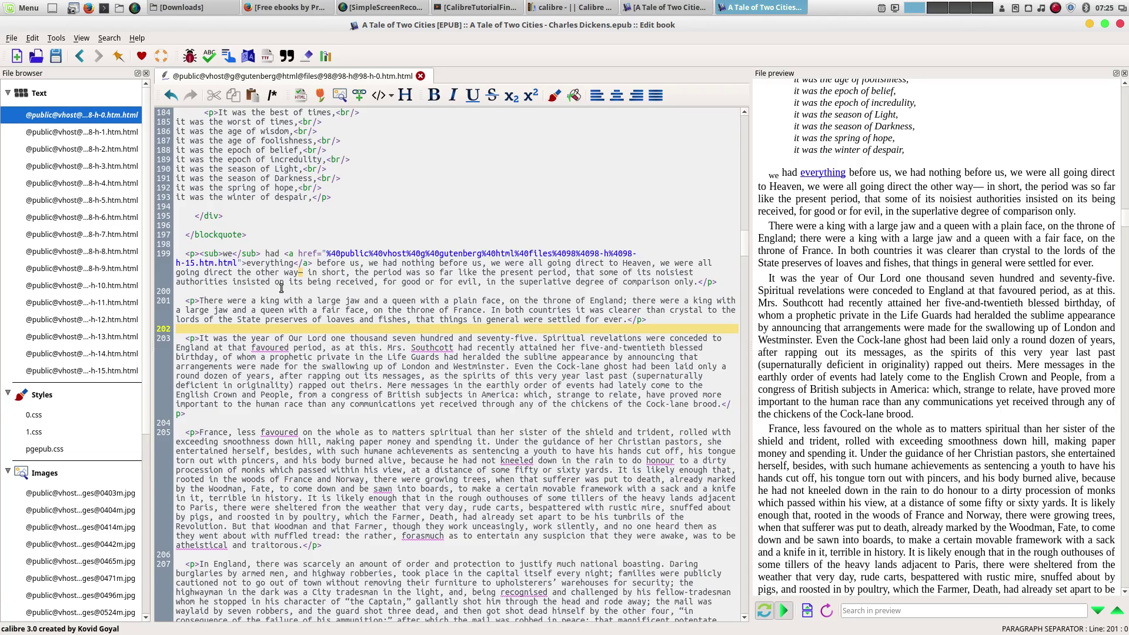
Format the word "There" at the start of the line 201 paragraph as superscript and check it in the preview.
click(203, 301)
drag(203, 301, 223, 301)
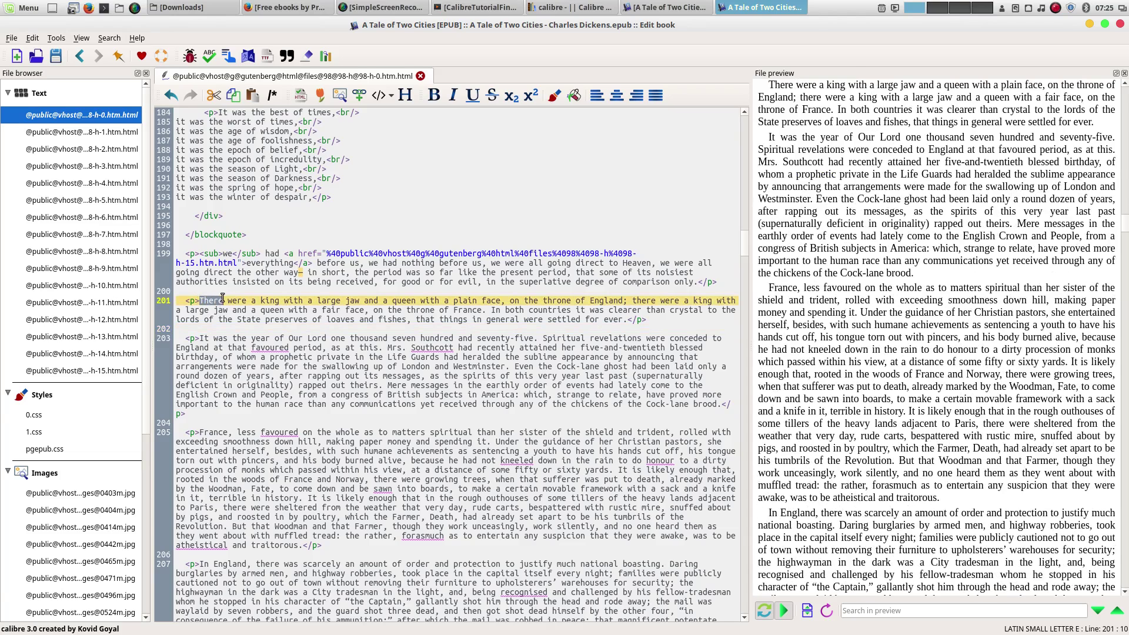
click(536, 93)
click(1035, 211)
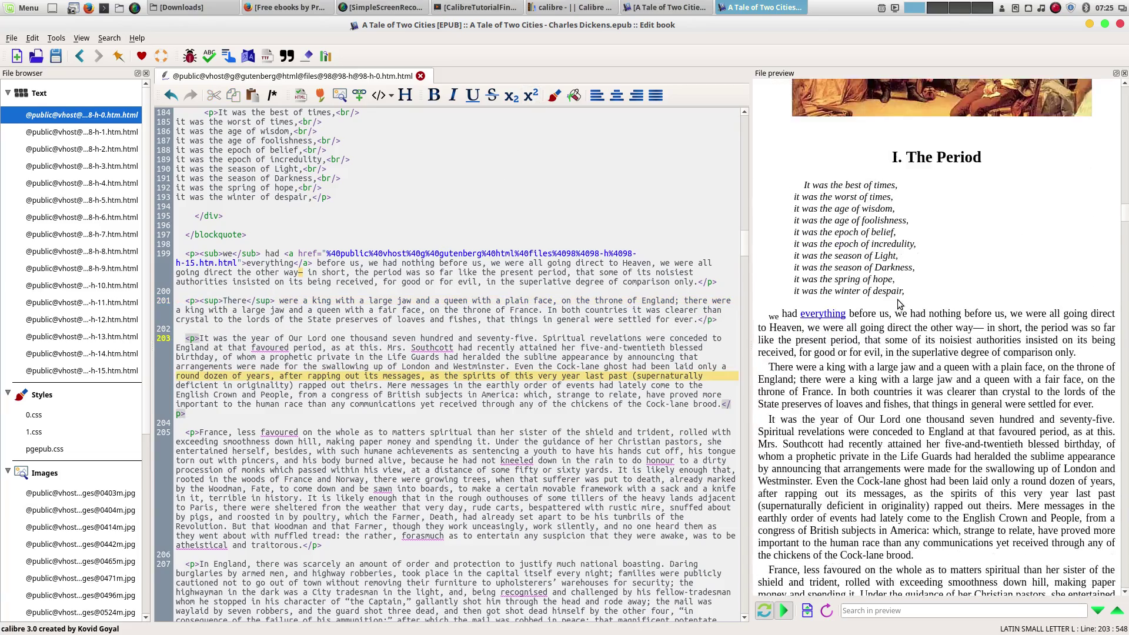
scroll(788, 320, up, 4)
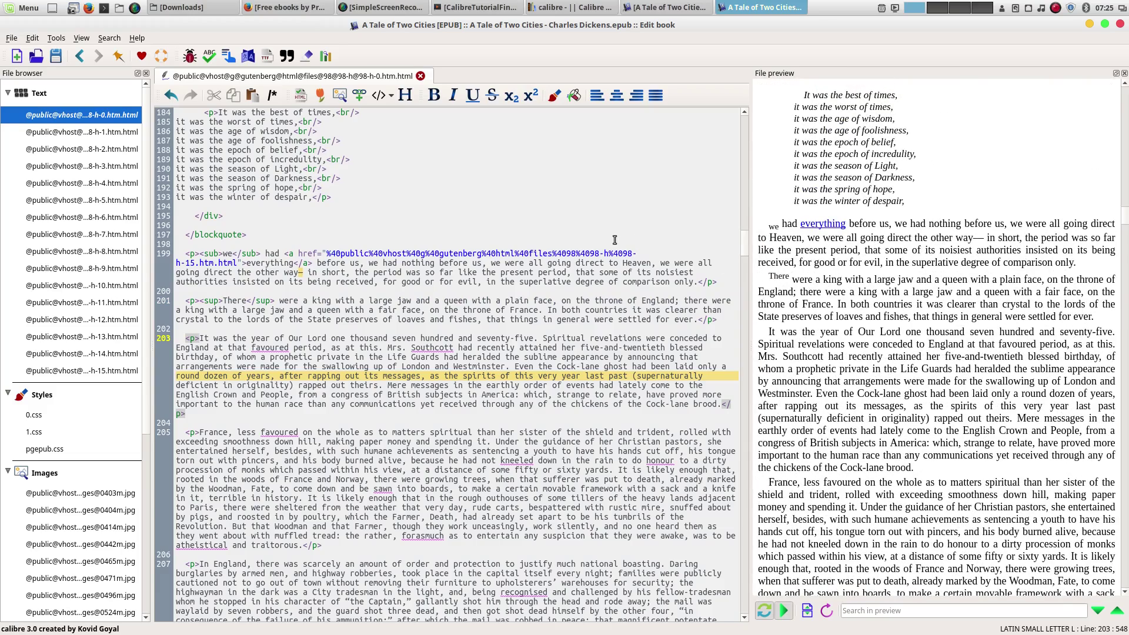
Set the text colour of the heading "A TALE OF TWO CITIES" on line 26 to red, rgb(255, 0, 0), and check the preview.
scroll(588, 252, up, 4)
scroll(941, 257, up, 10)
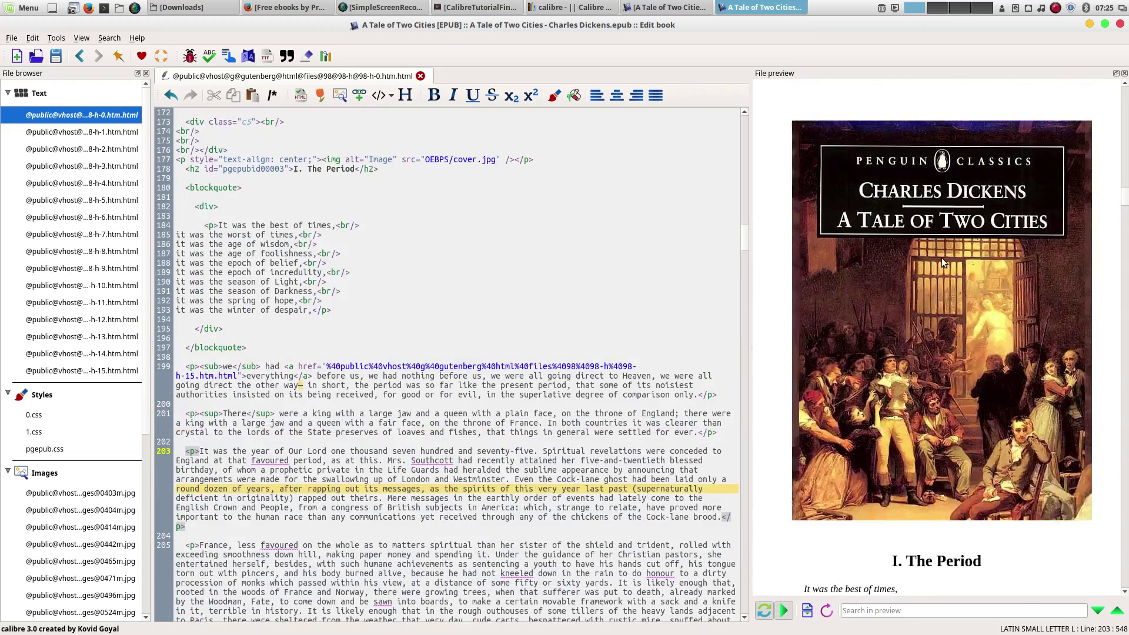
scroll(944, 262, up, 10)
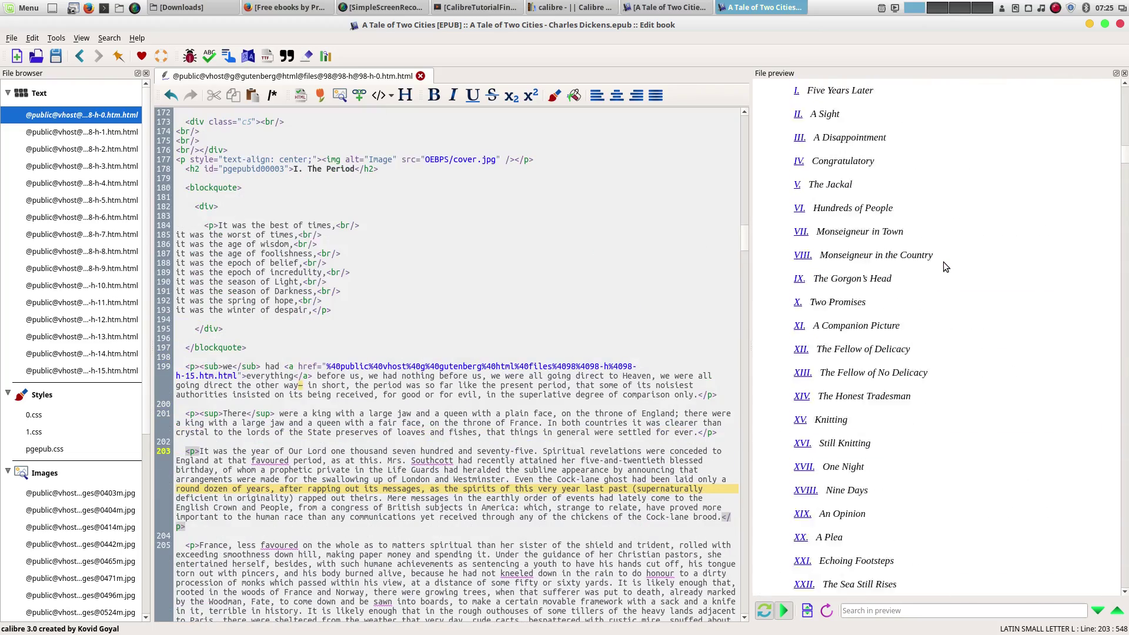
scroll(947, 263, up, 10)
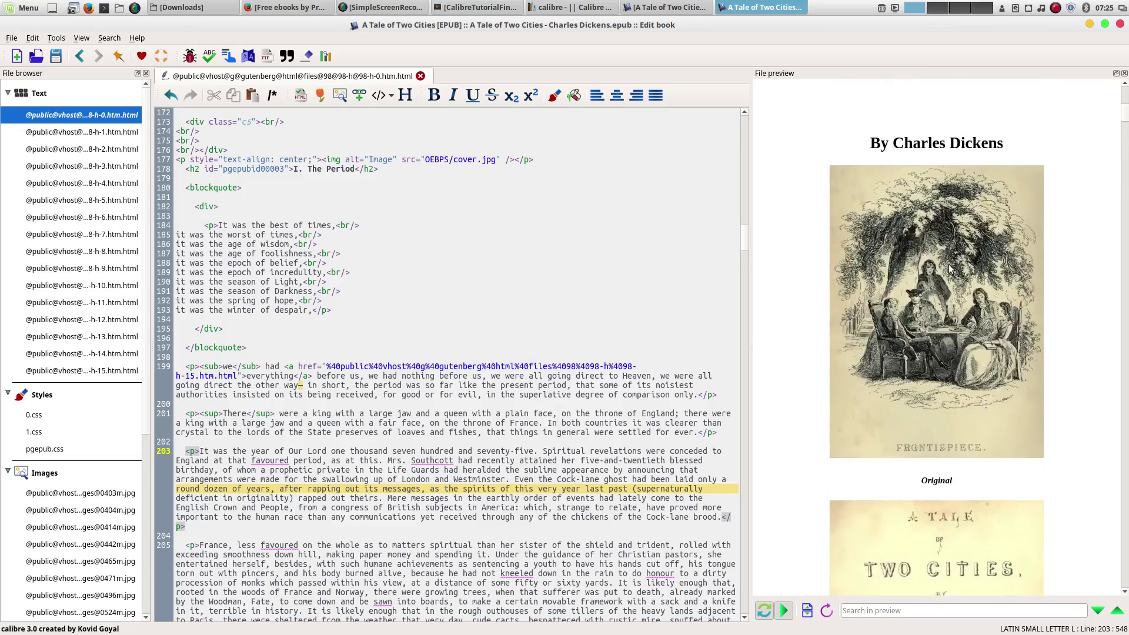
scroll(300, 302, up, 15)
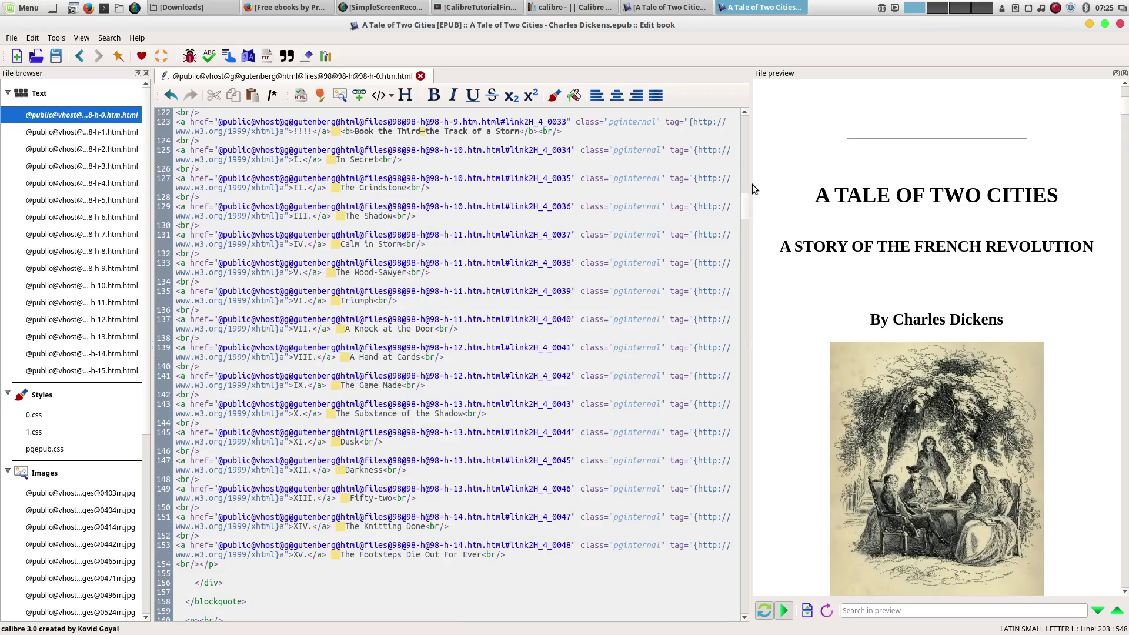
drag(746, 207, 742, 126)
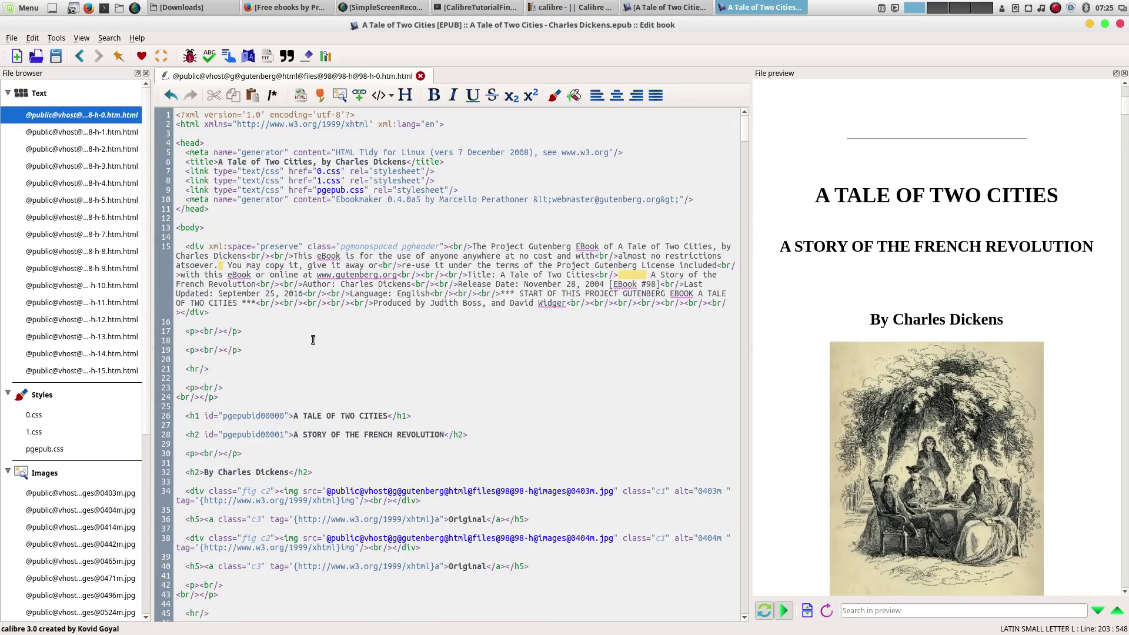
drag(389, 417, 294, 417)
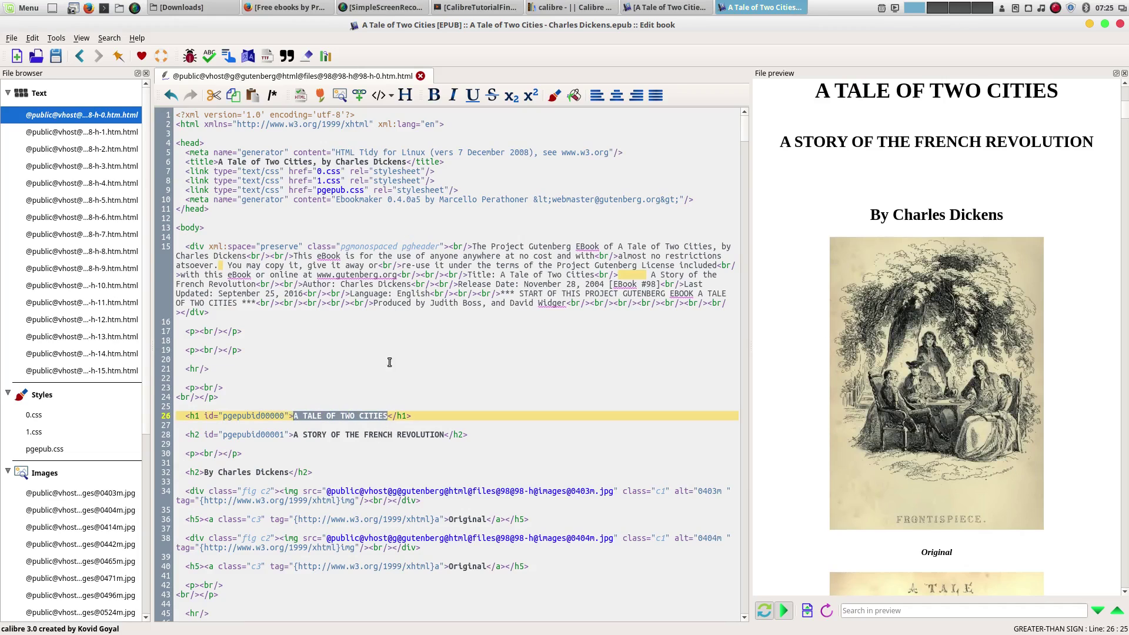
click(557, 98)
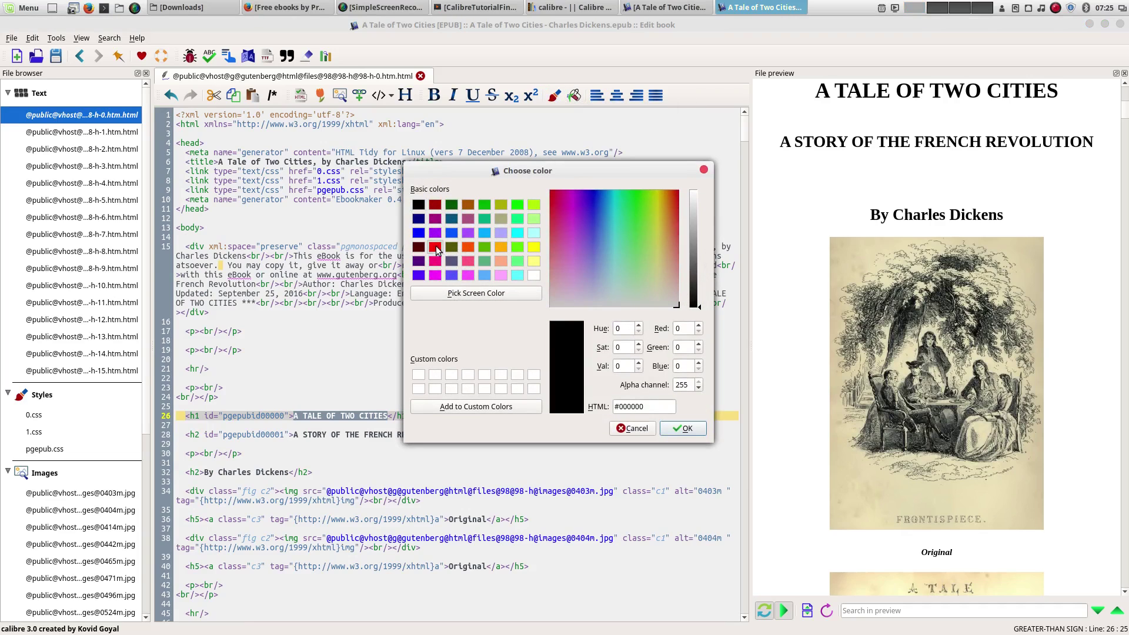
click(435, 247)
click(683, 428)
click(678, 464)
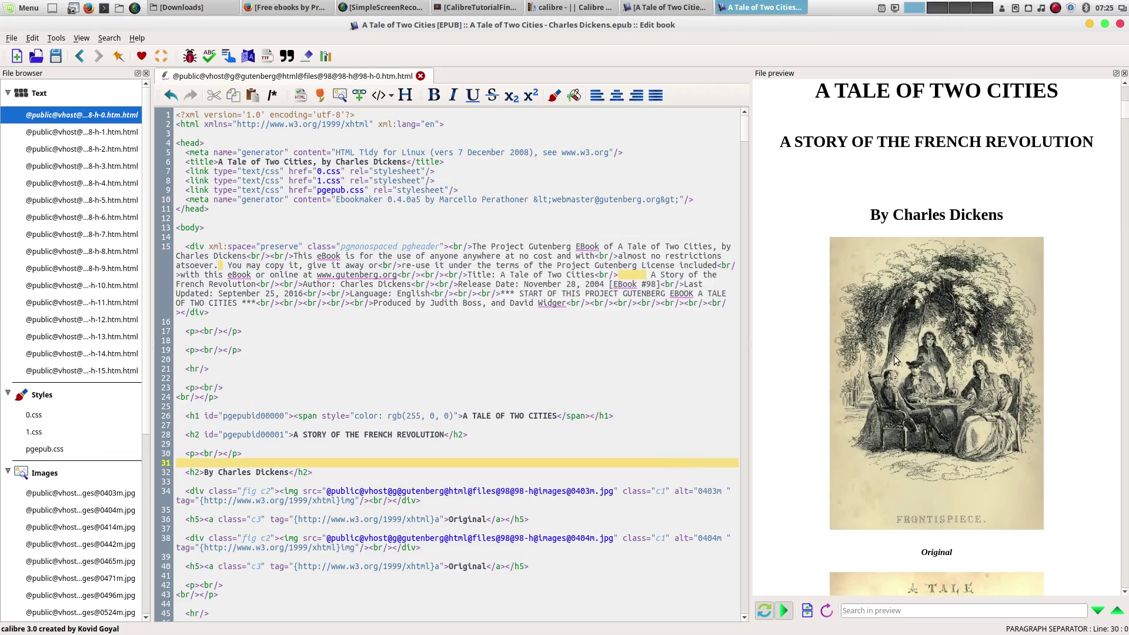
scroll(920, 324, up, 5)
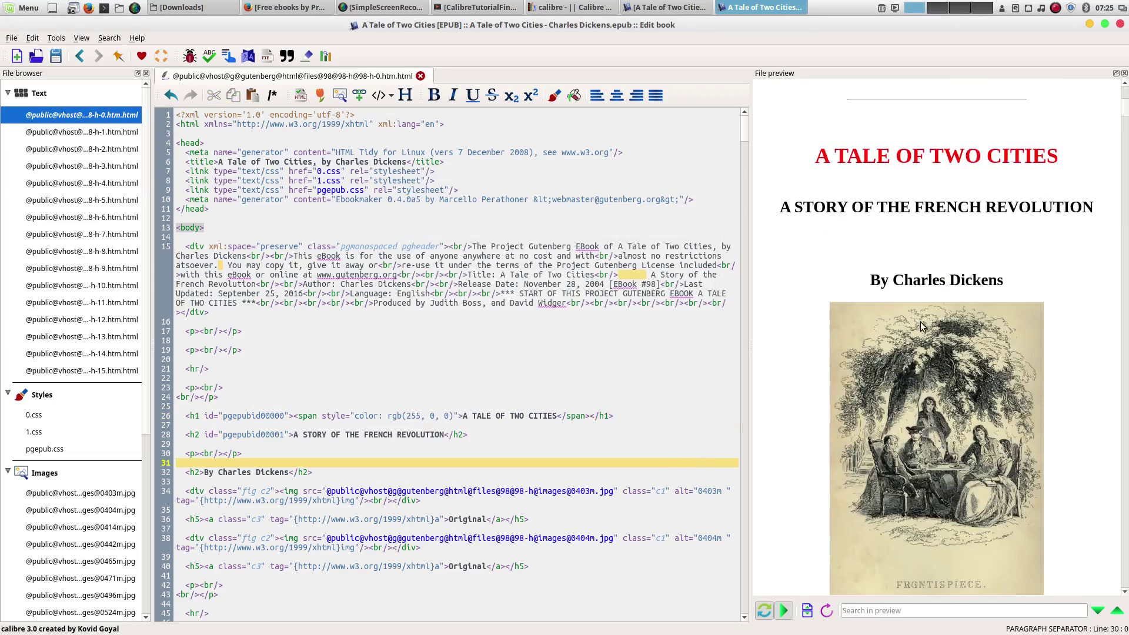
Give the subtitle "A STORY OF THE FRENCH REVOLUTION" on line 28 a blue background colour, rgb(0, 85, 255).
drag(444, 435, 293, 436)
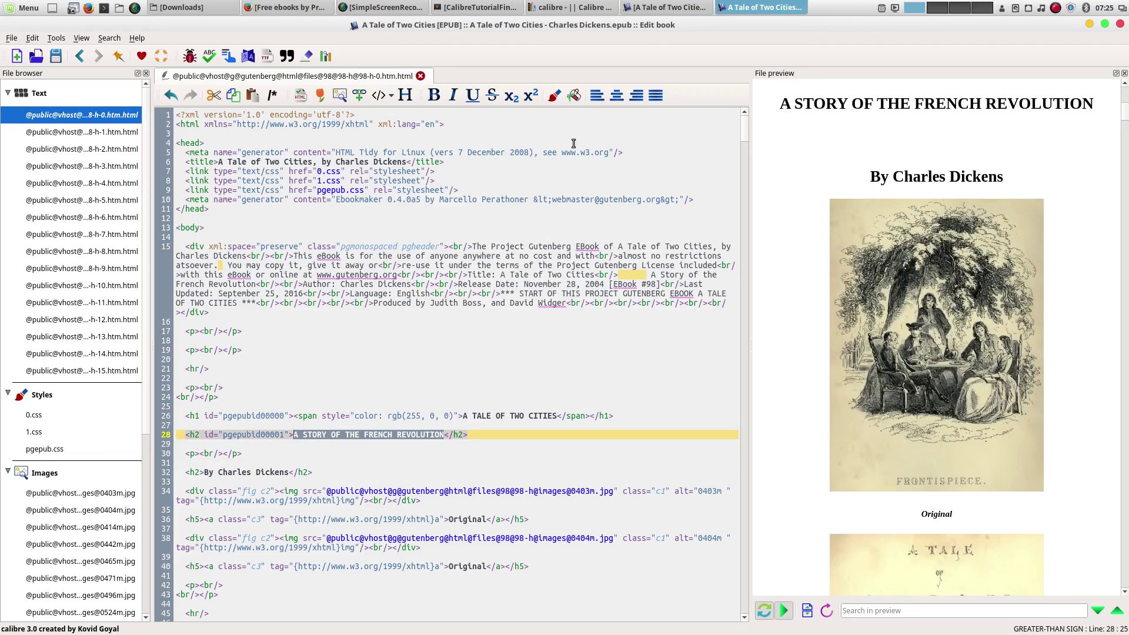
click(573, 95)
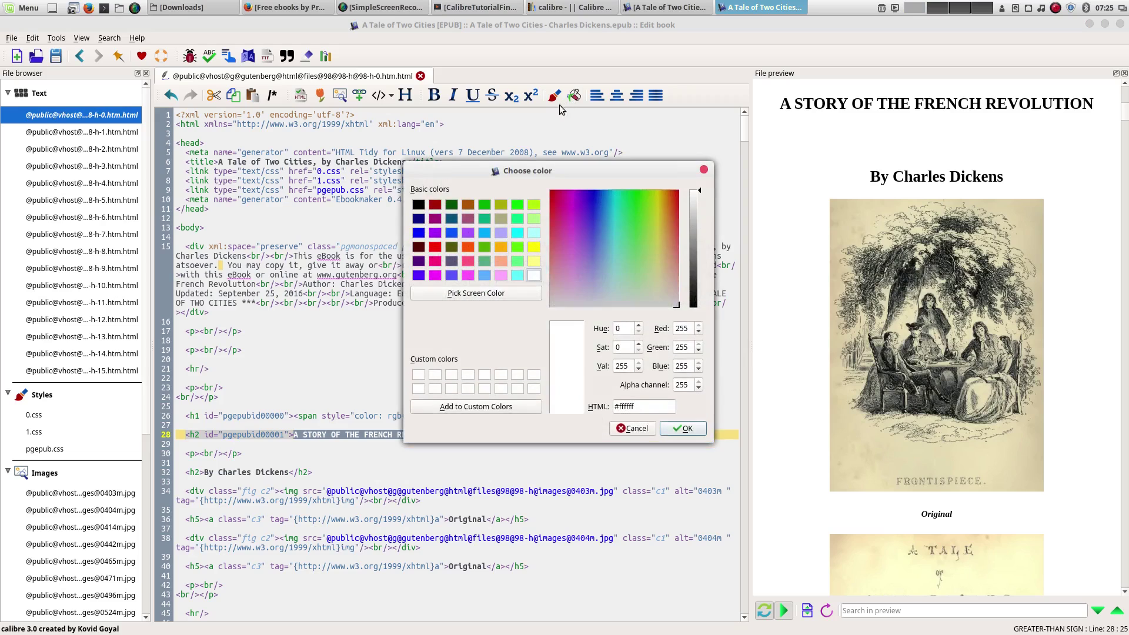
click(451, 233)
click(683, 428)
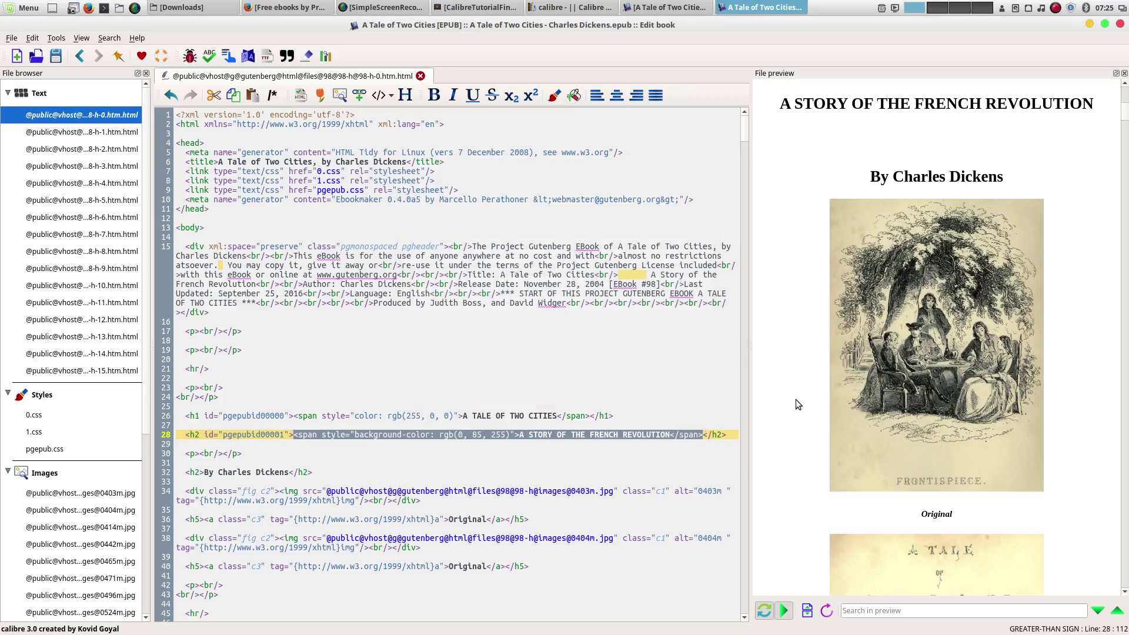
Examine the first text file's HTML code, from the coloured title headings through the contents list to the formatted paragraphs on lines 199 and 201.
click(640, 371)
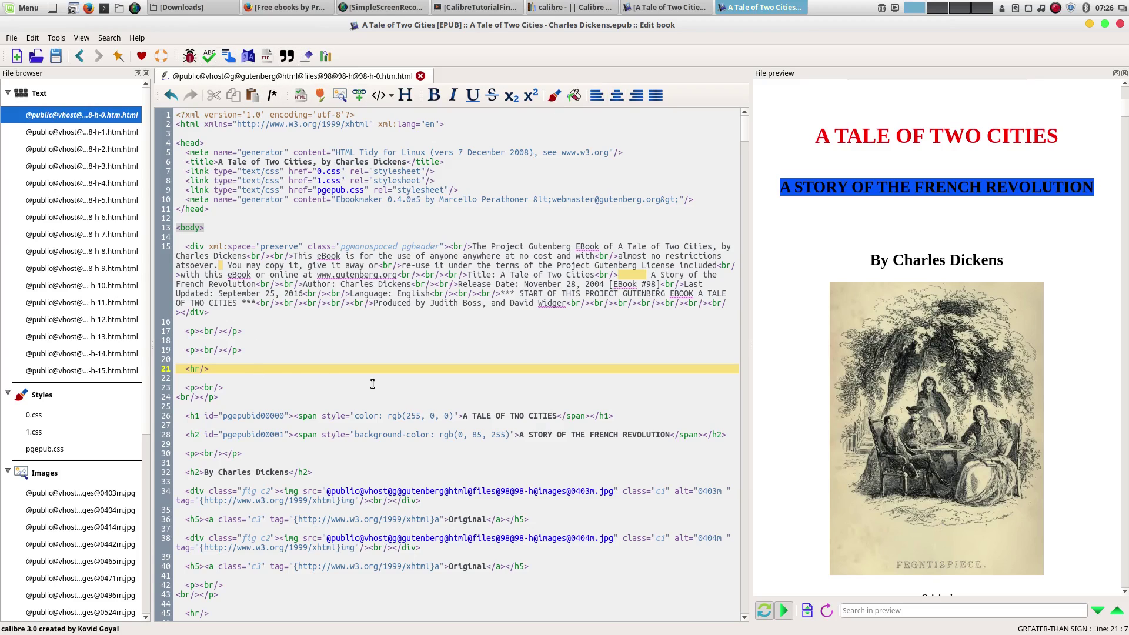
scroll(379, 385, down, 4)
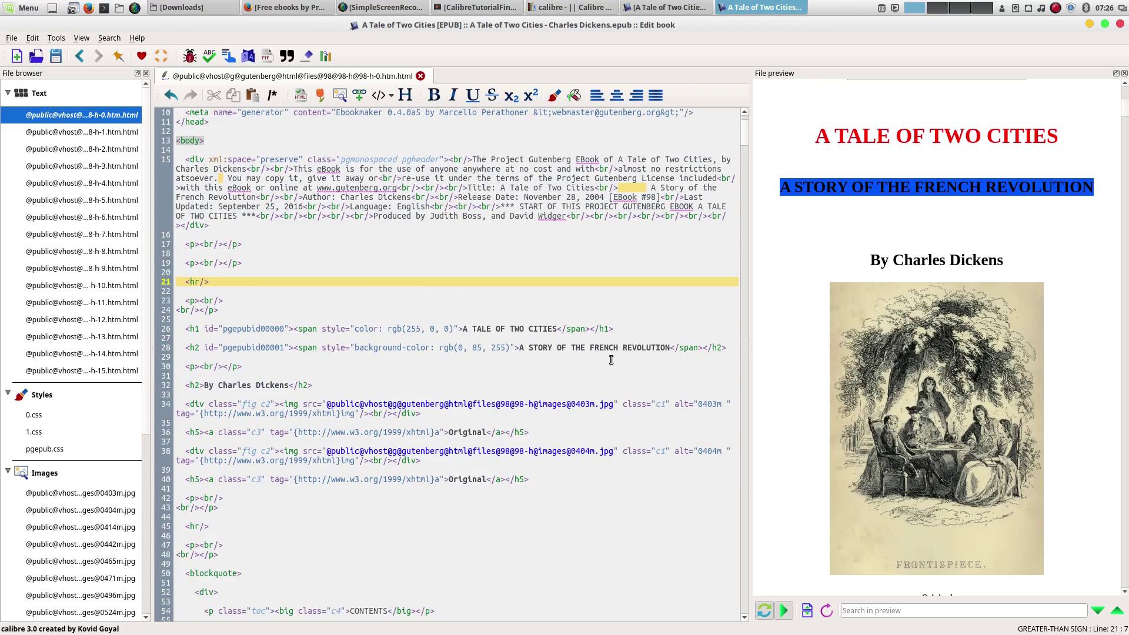
scroll(609, 360, down, 2)
scroll(608, 362, up, 6)
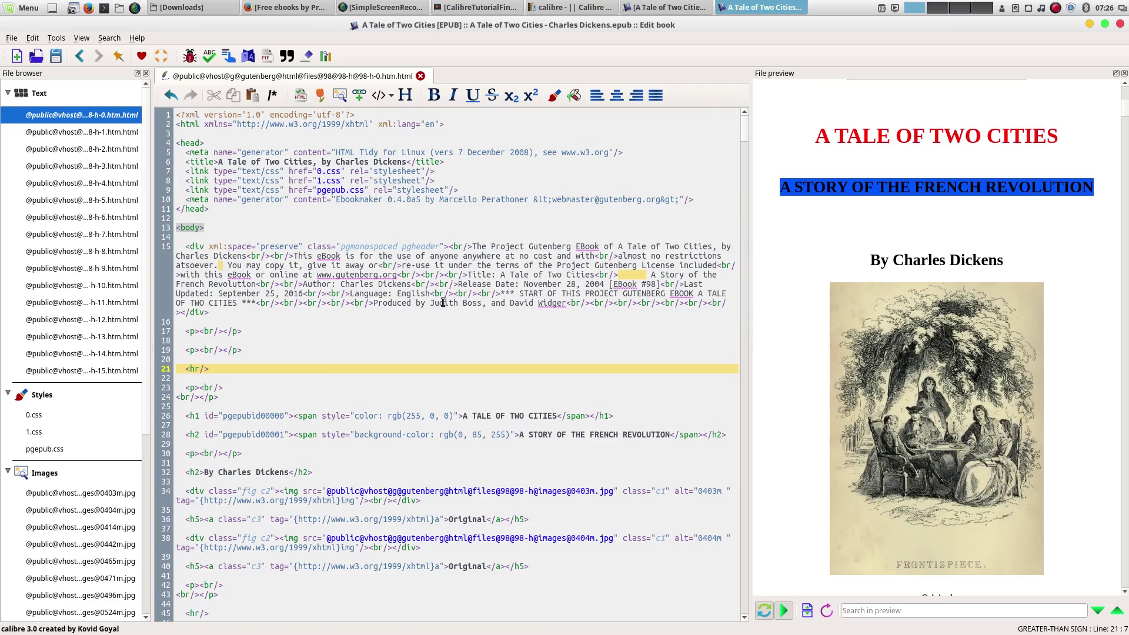
scroll(443, 303, down, 15)
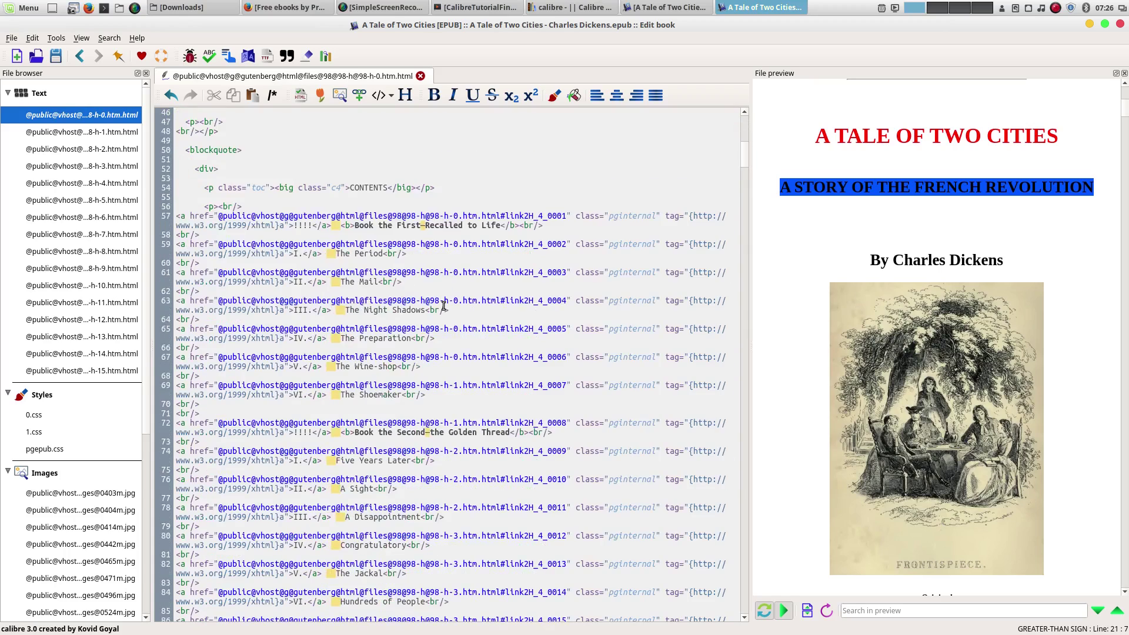
scroll(444, 306, up, 10)
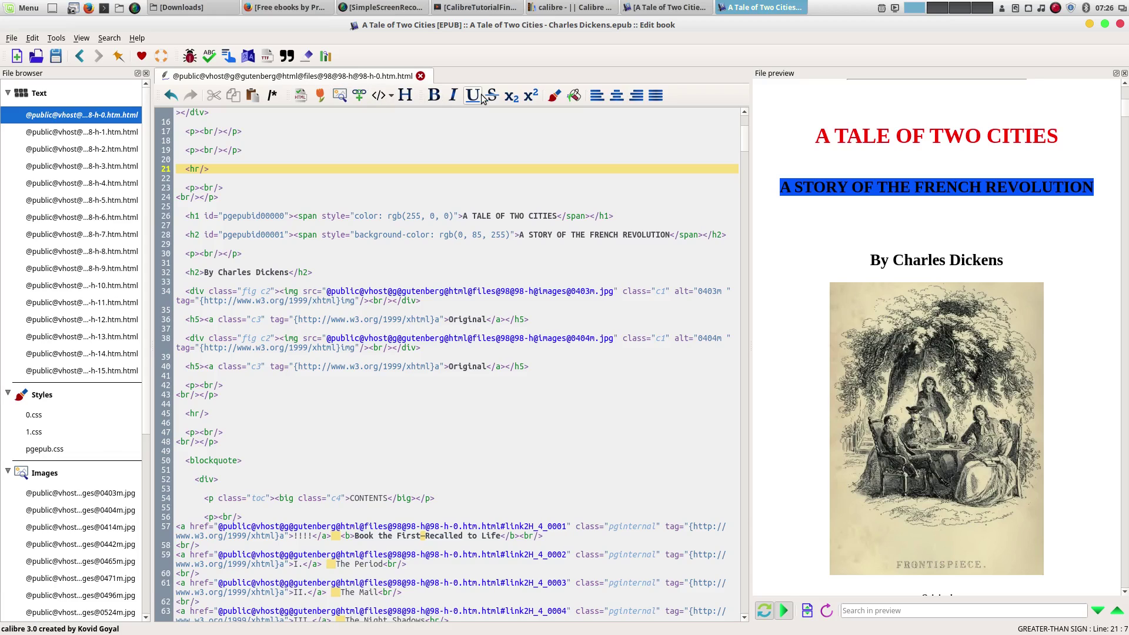
scroll(314, 394, down, 20)
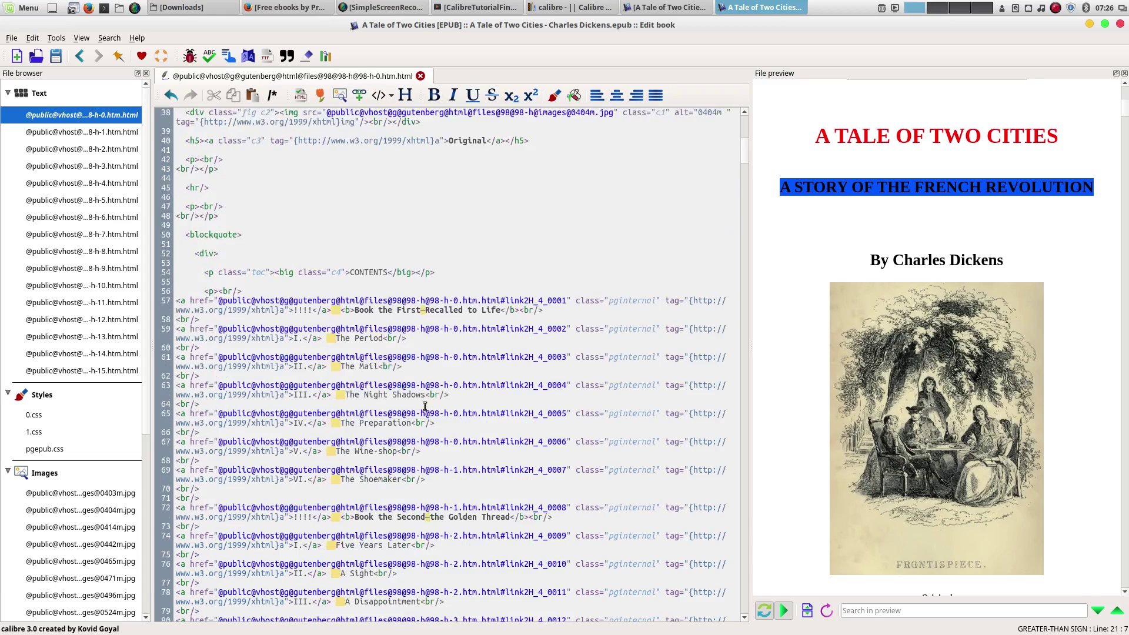
scroll(425, 414, down, 20)
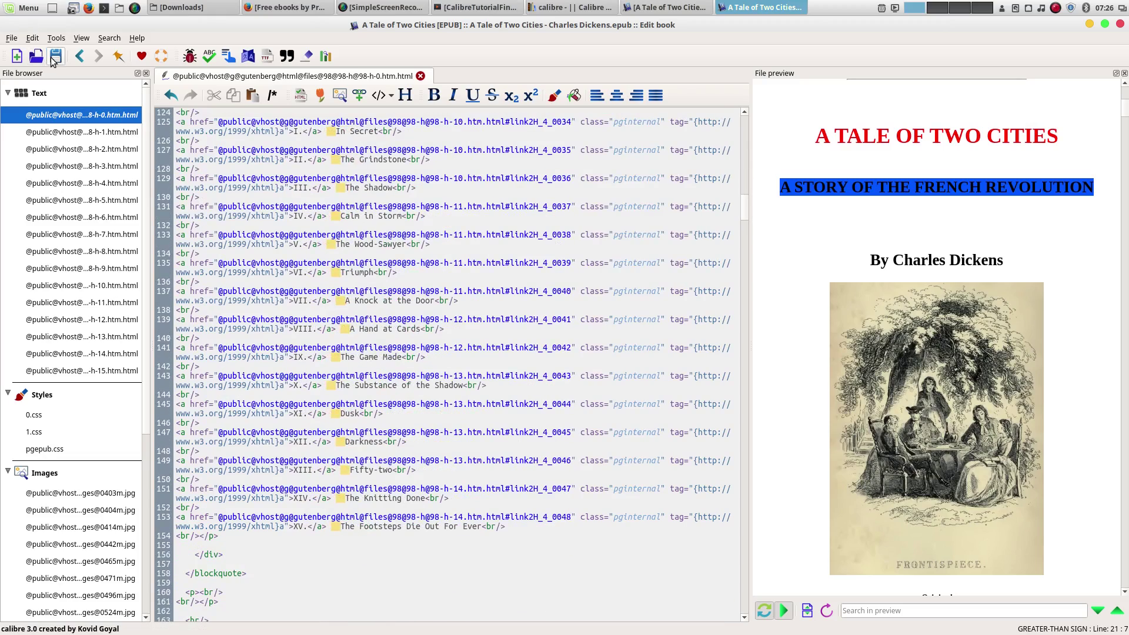
scroll(447, 365, down, 20)
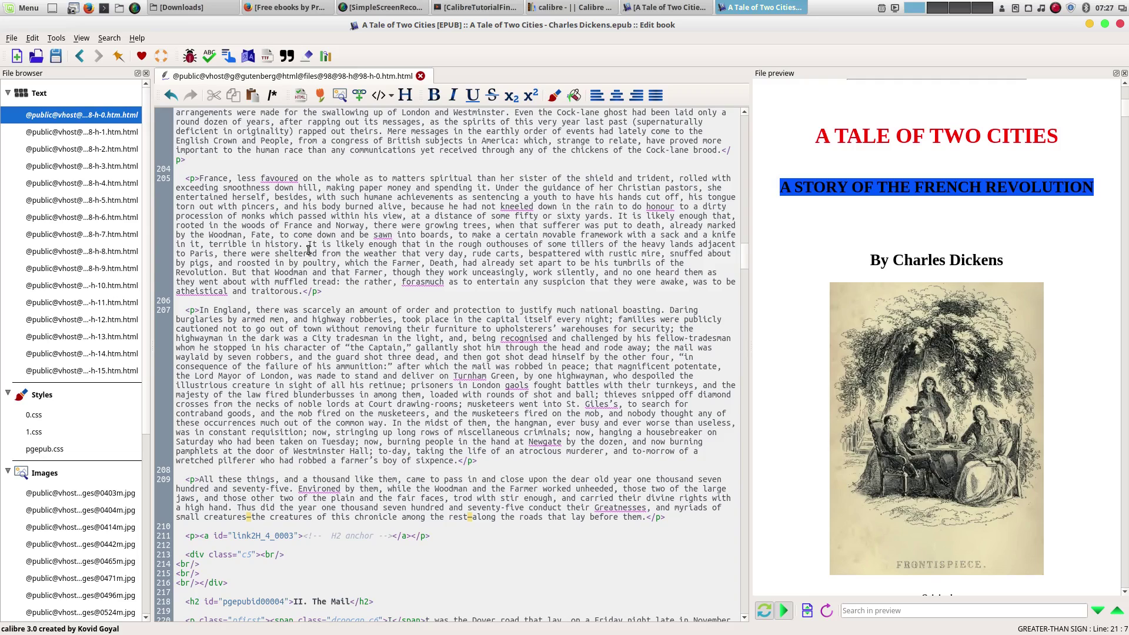
scroll(308, 250, up, 4)
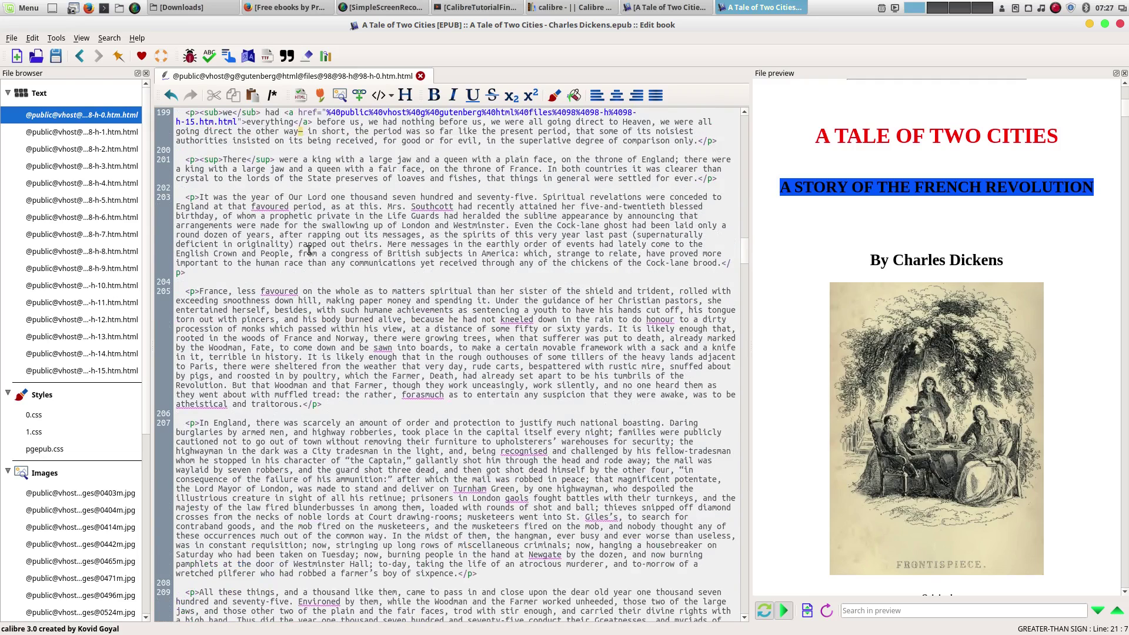